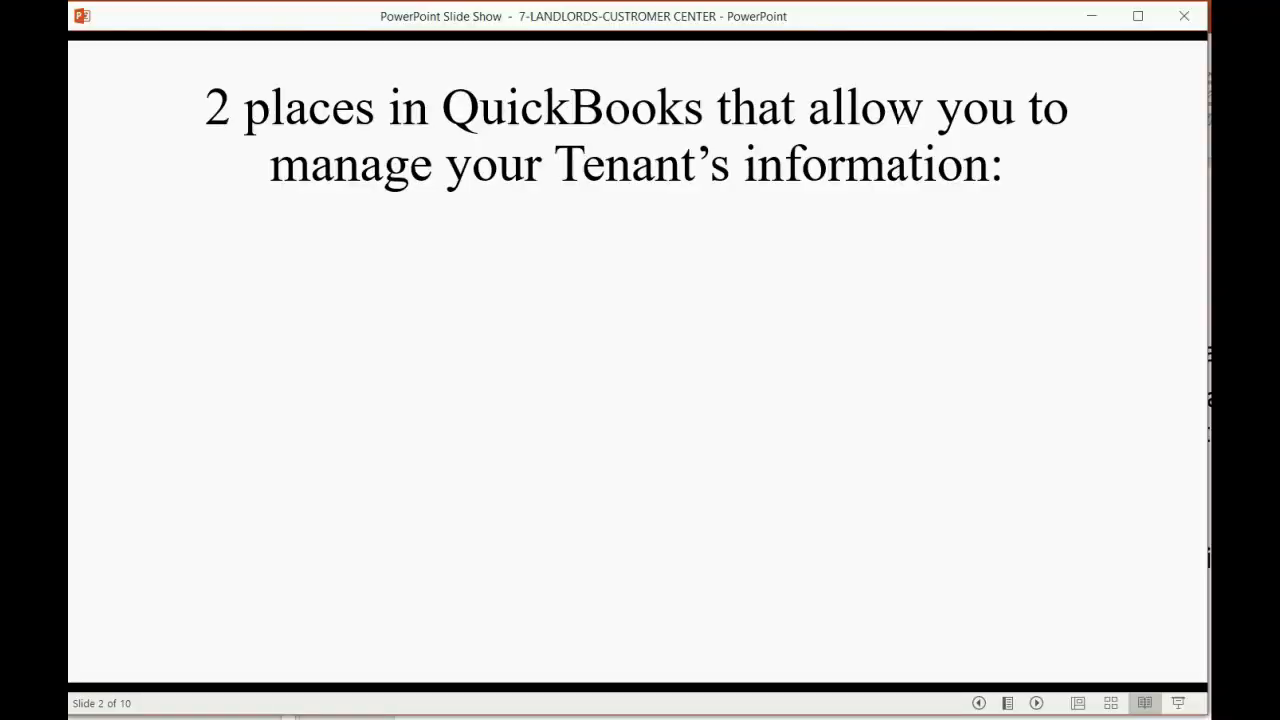
Reveal the two bullets on managing tenant information: the Customer Center and tenant reports.
key(space)
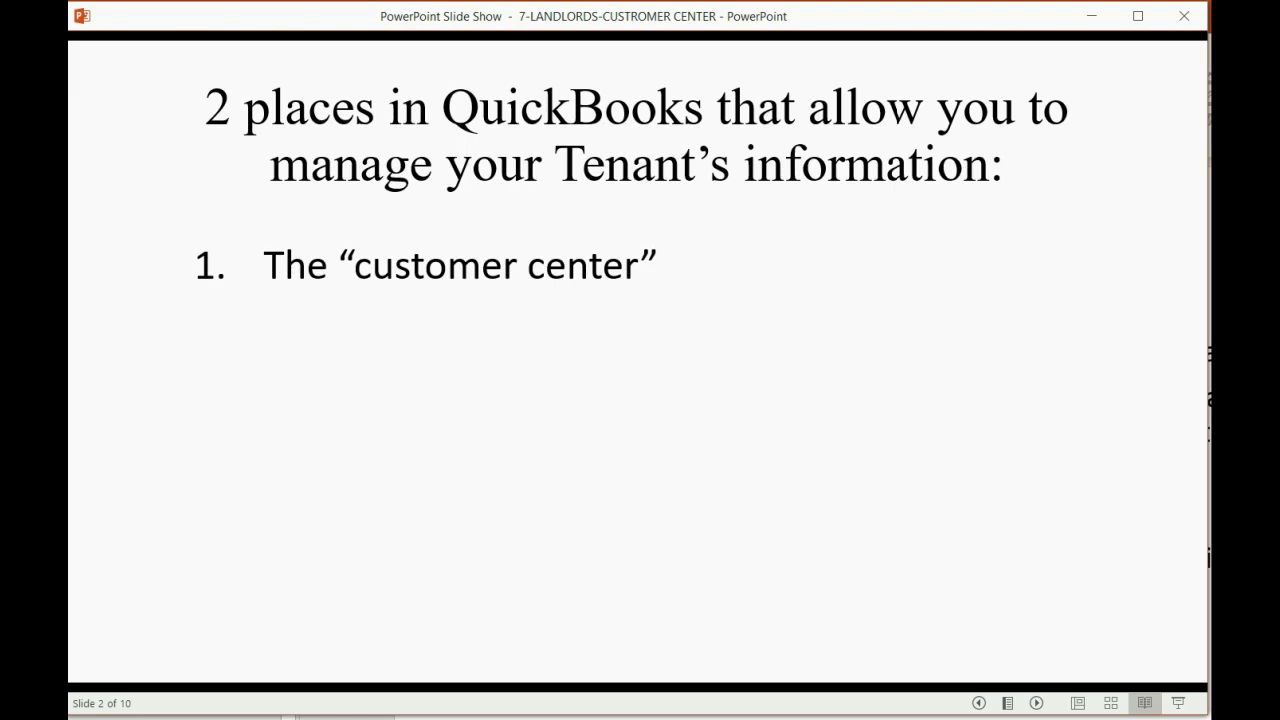
key(space)
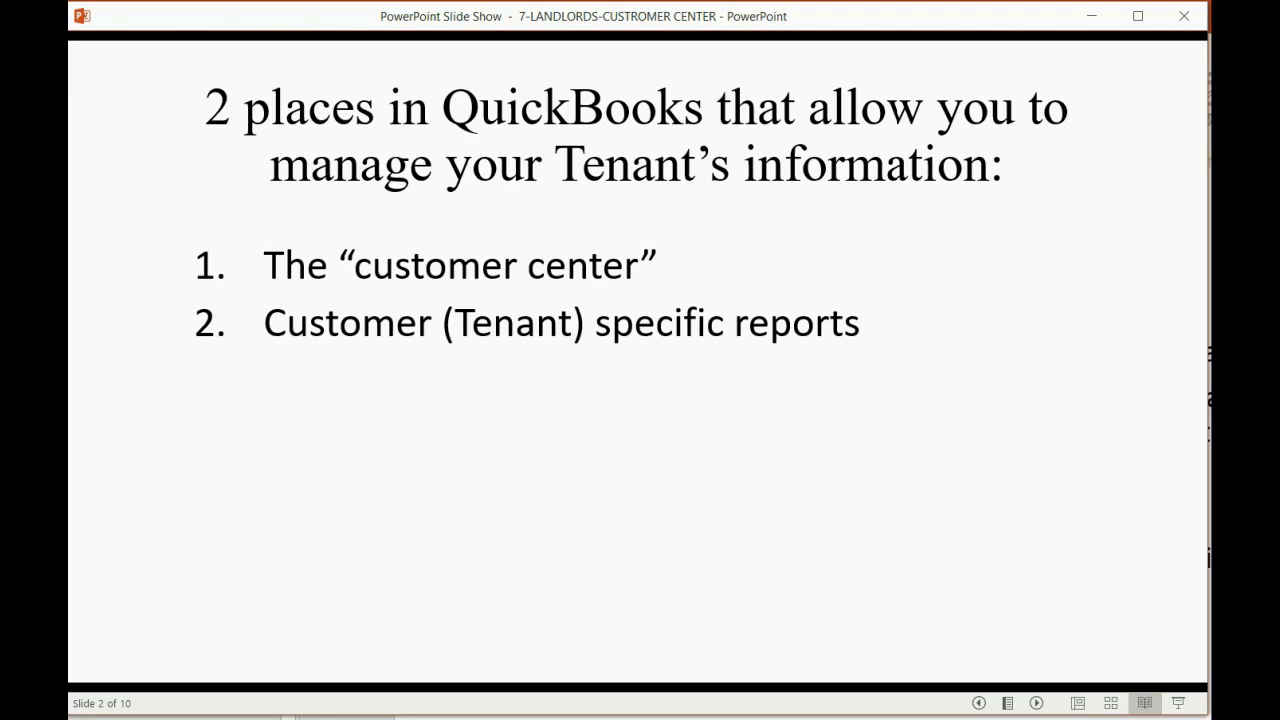
Reveal the four Customer Center bullets: add/edit/delete, rolodex, tenant transactions, tenant notes.
key(Right)
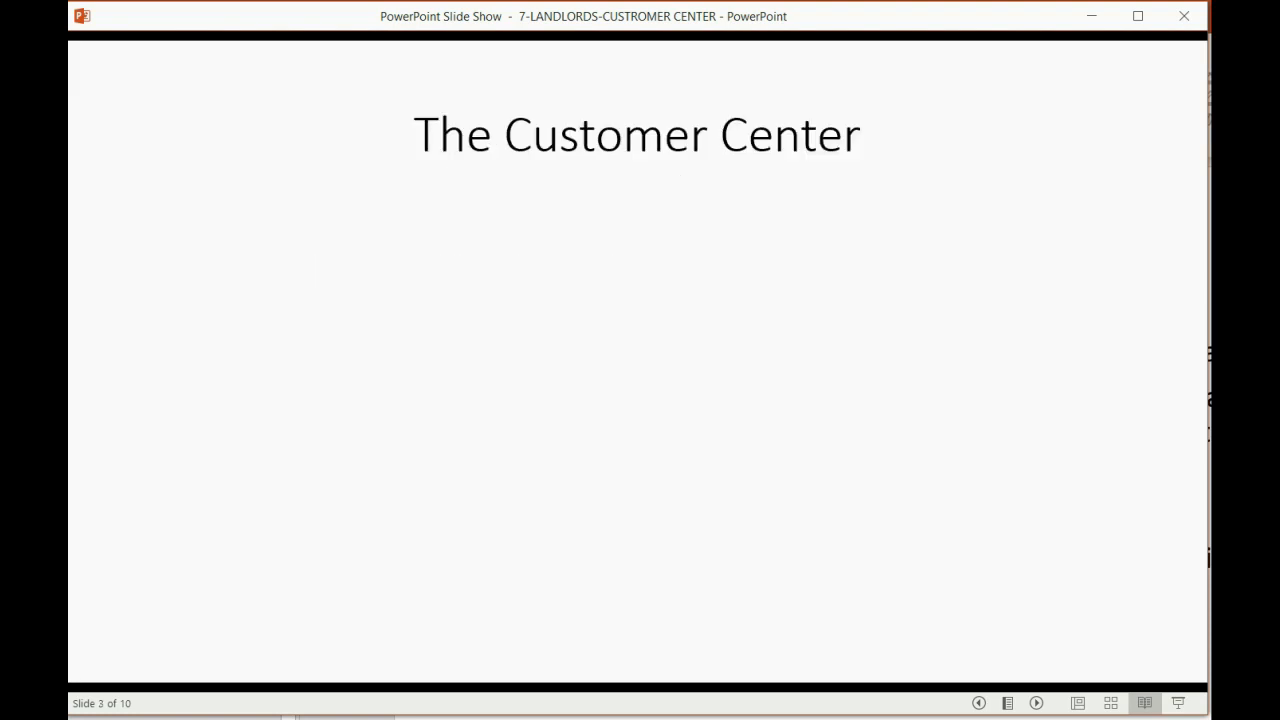
key(Right)
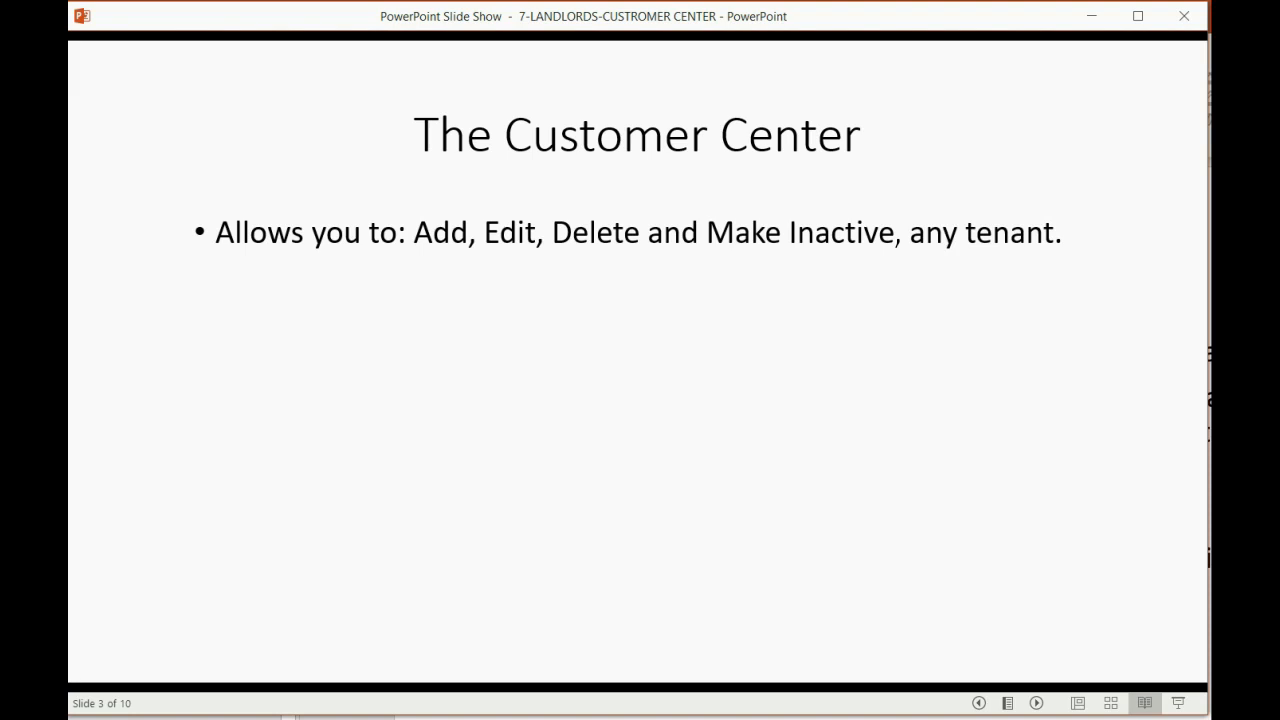
key(Right)
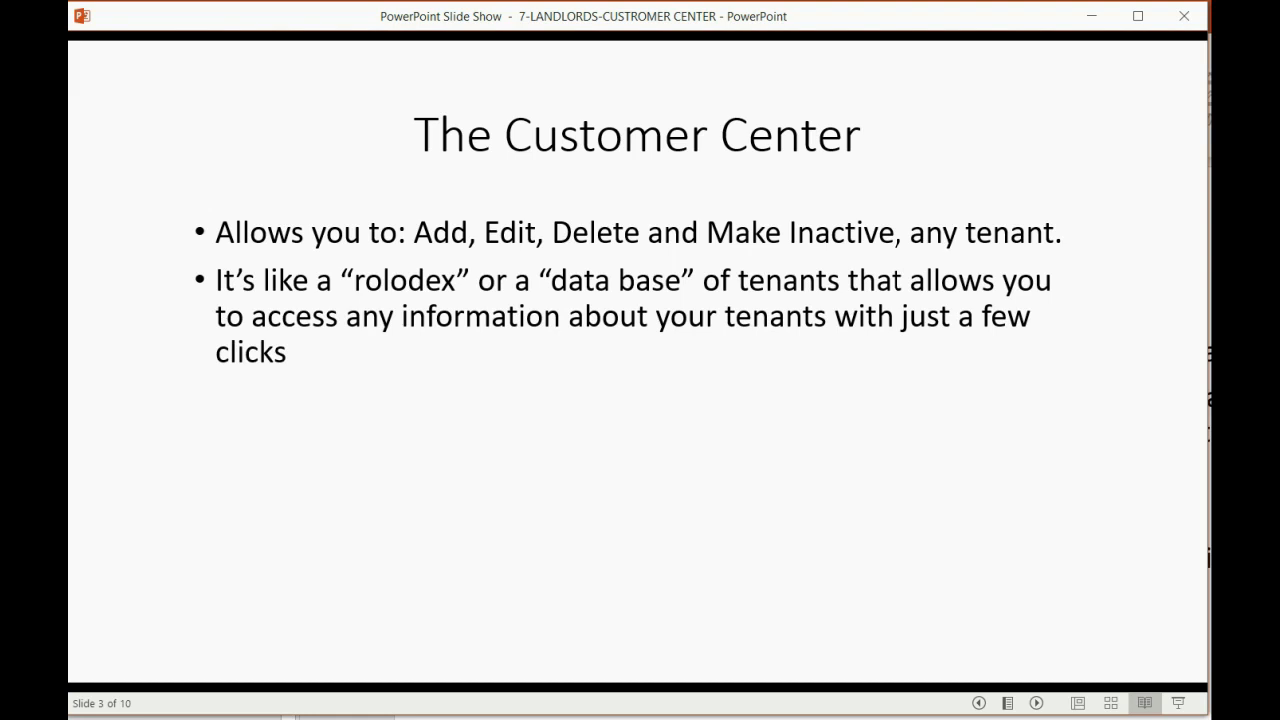
key(space)
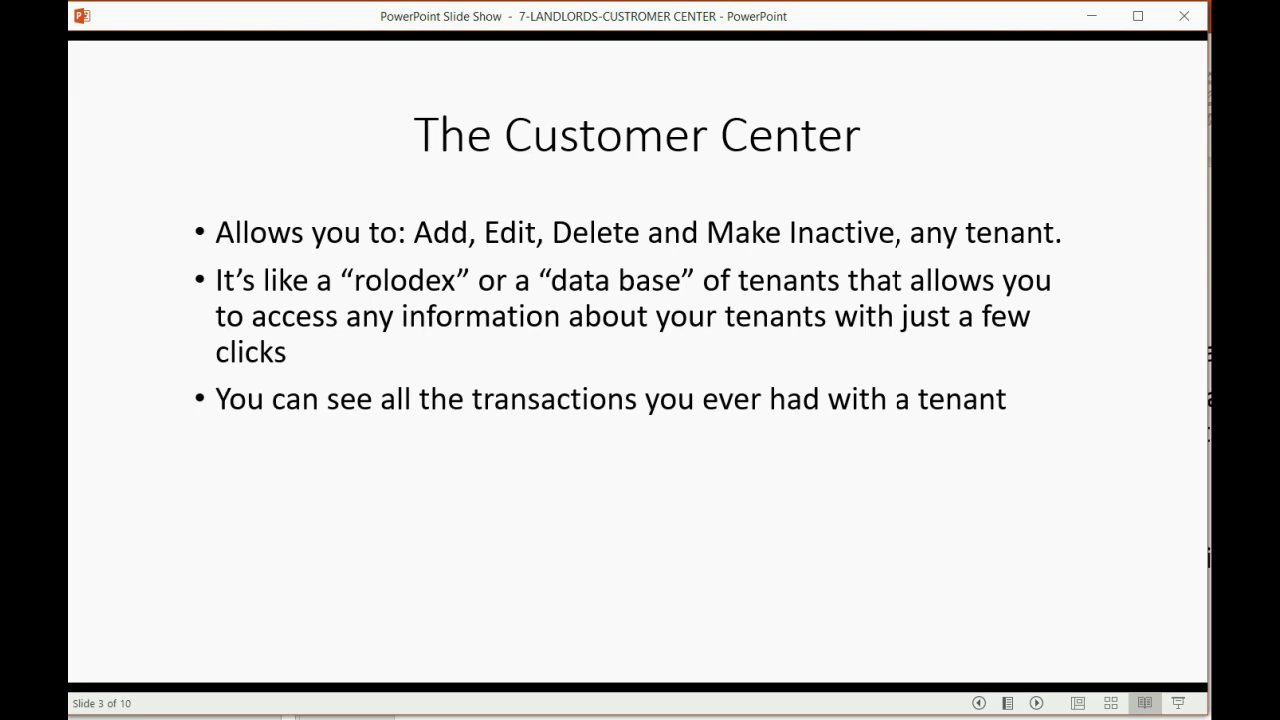
key(space)
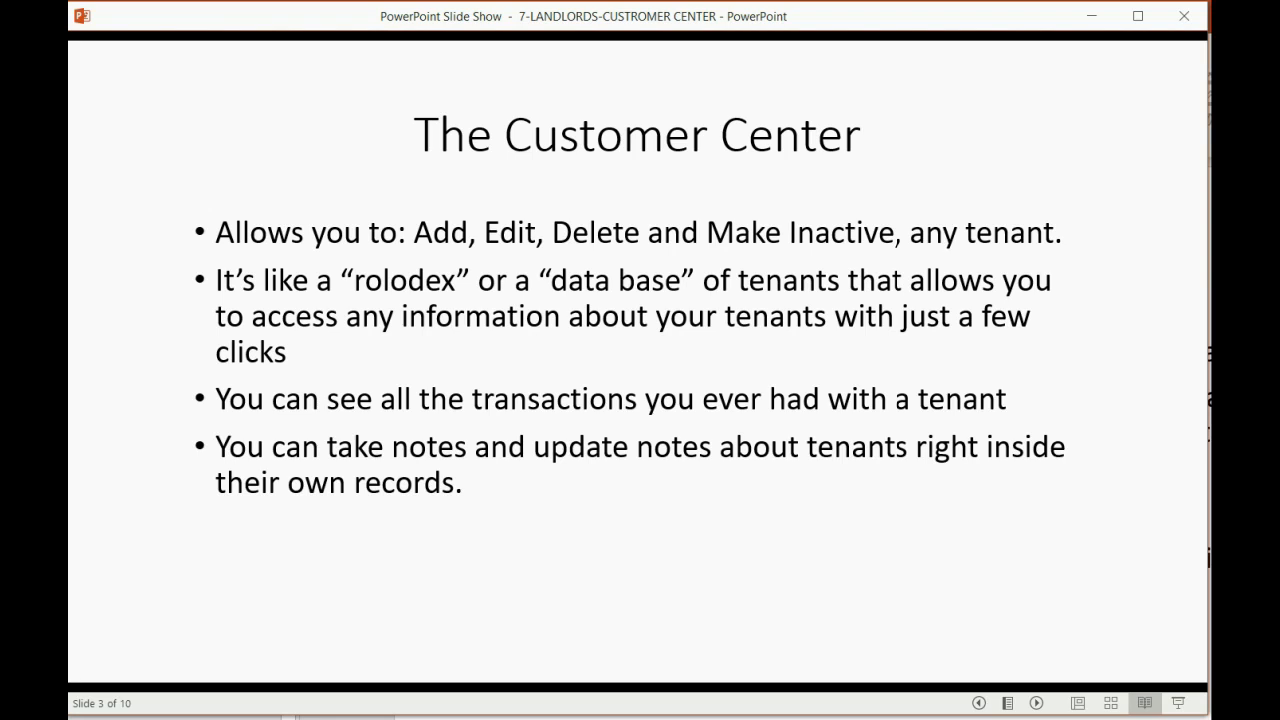
Show the empty Customer Center and its New Customer & Job menu, then move to the hierarchy slide.
key(alt+Tab)
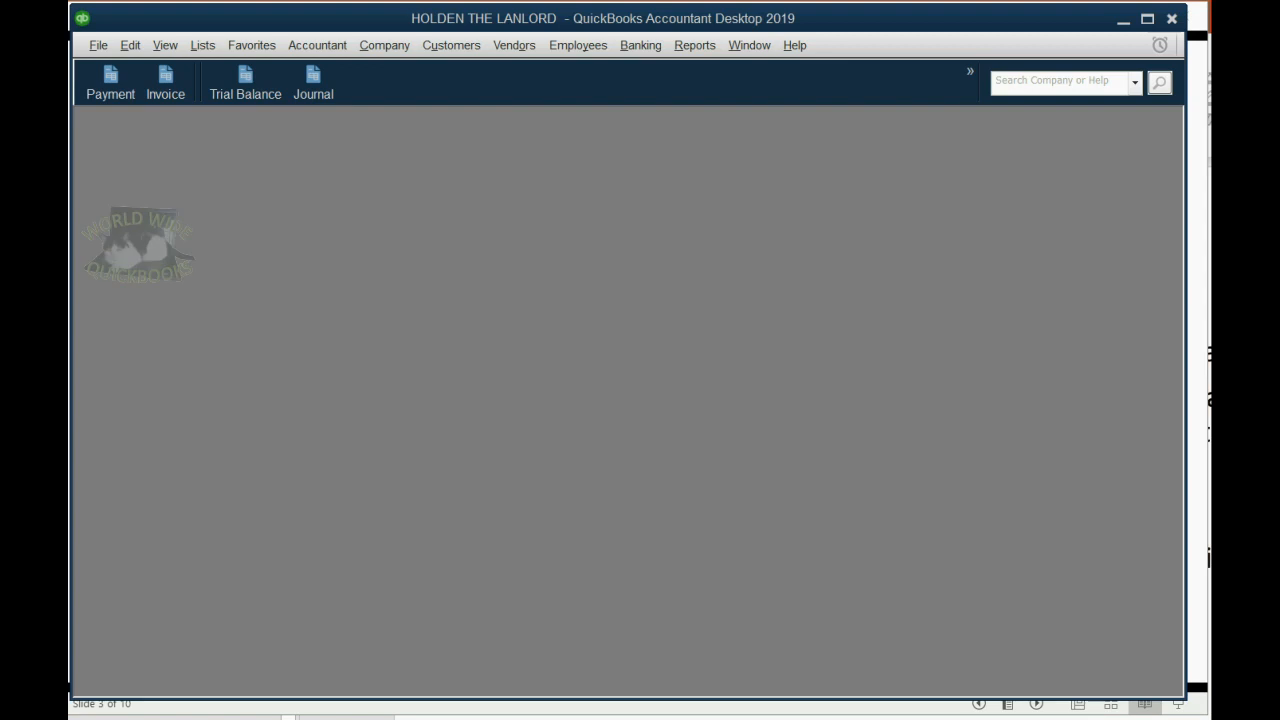
click(451, 45)
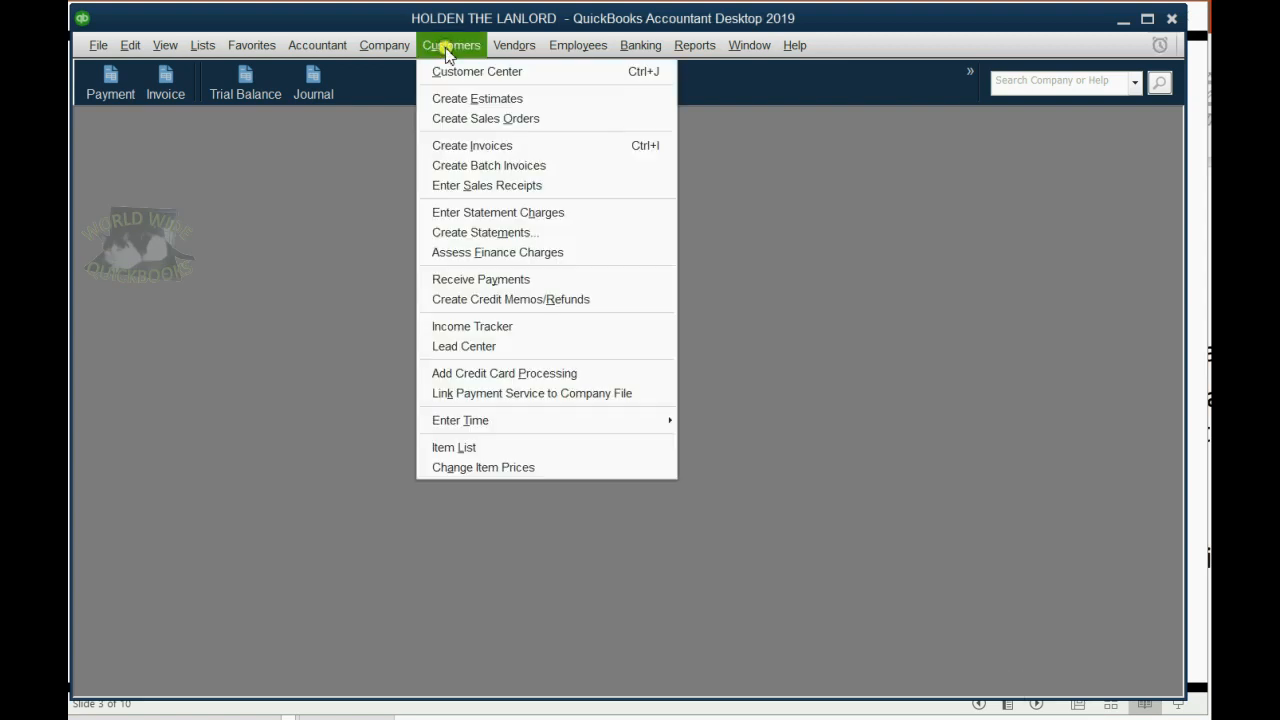
click(470, 71)
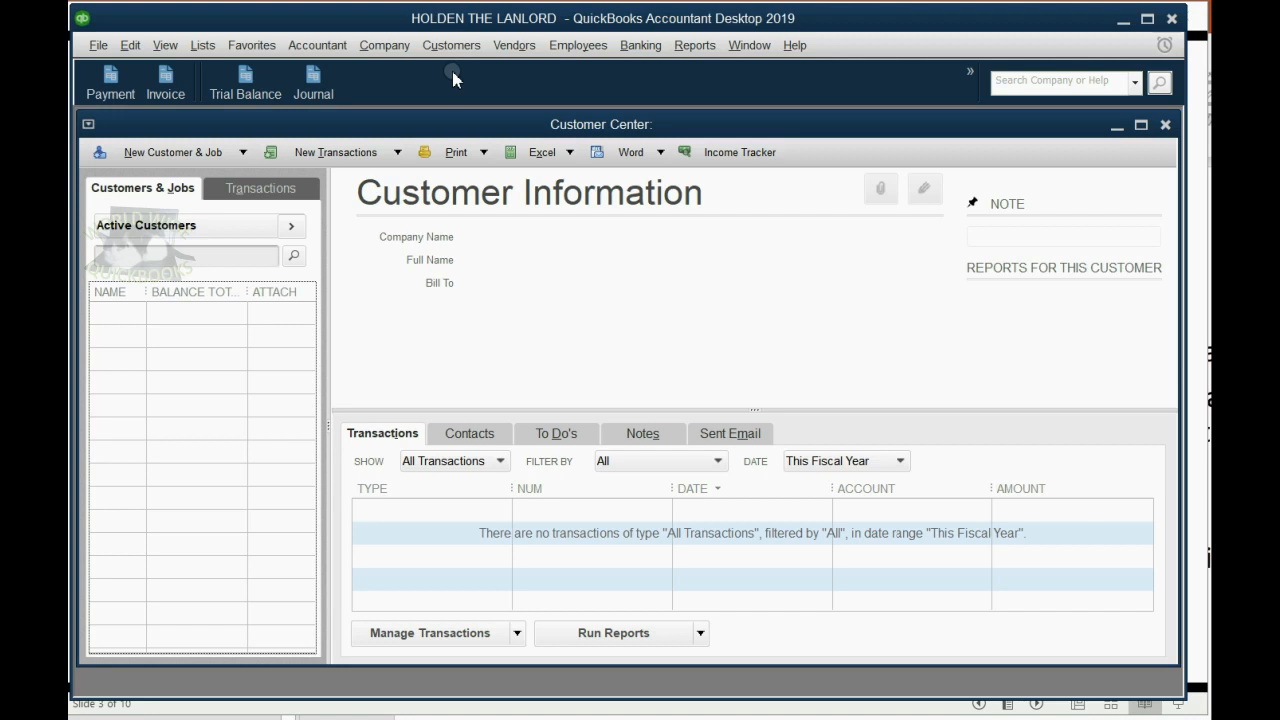
click(193, 152)
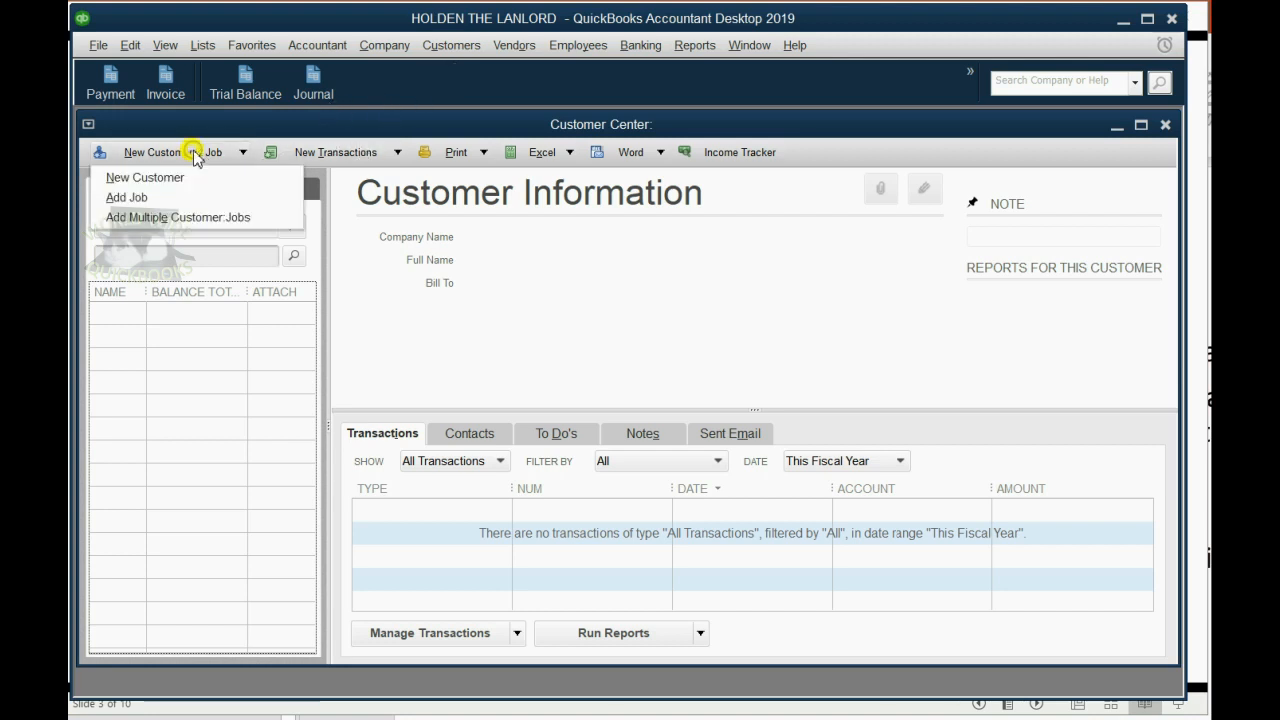
click(145, 177)
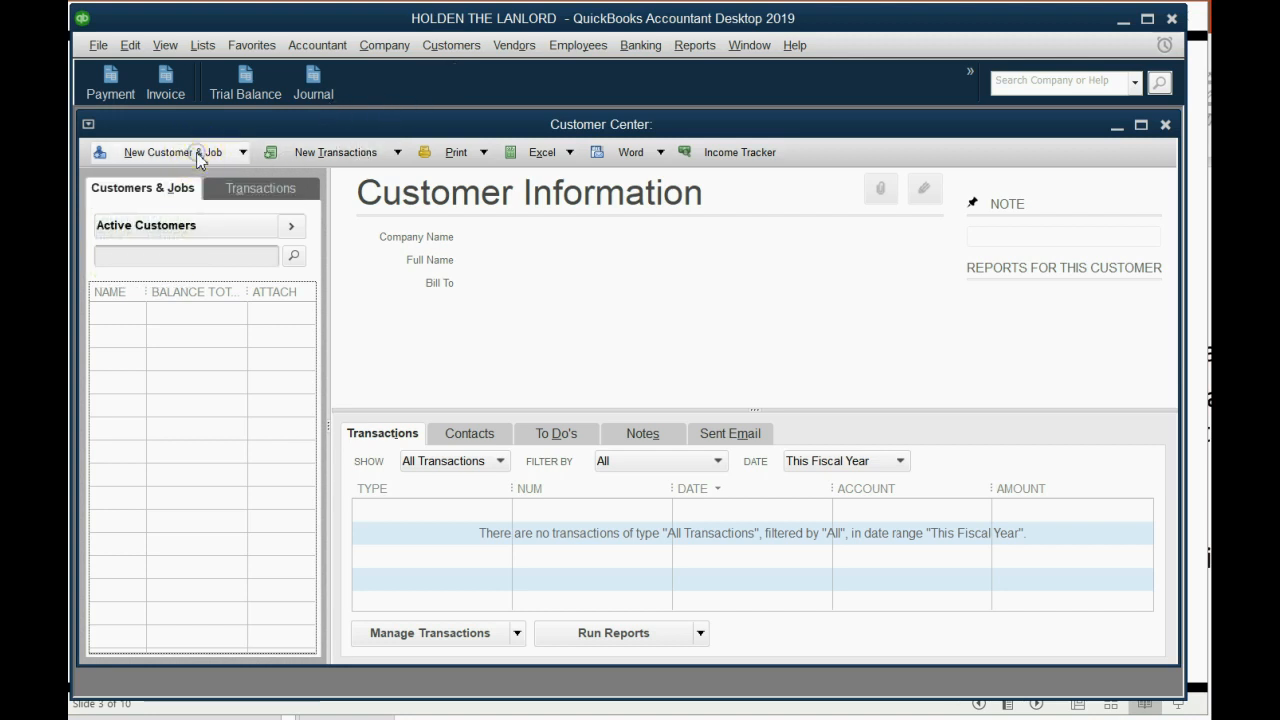
click(196, 335)
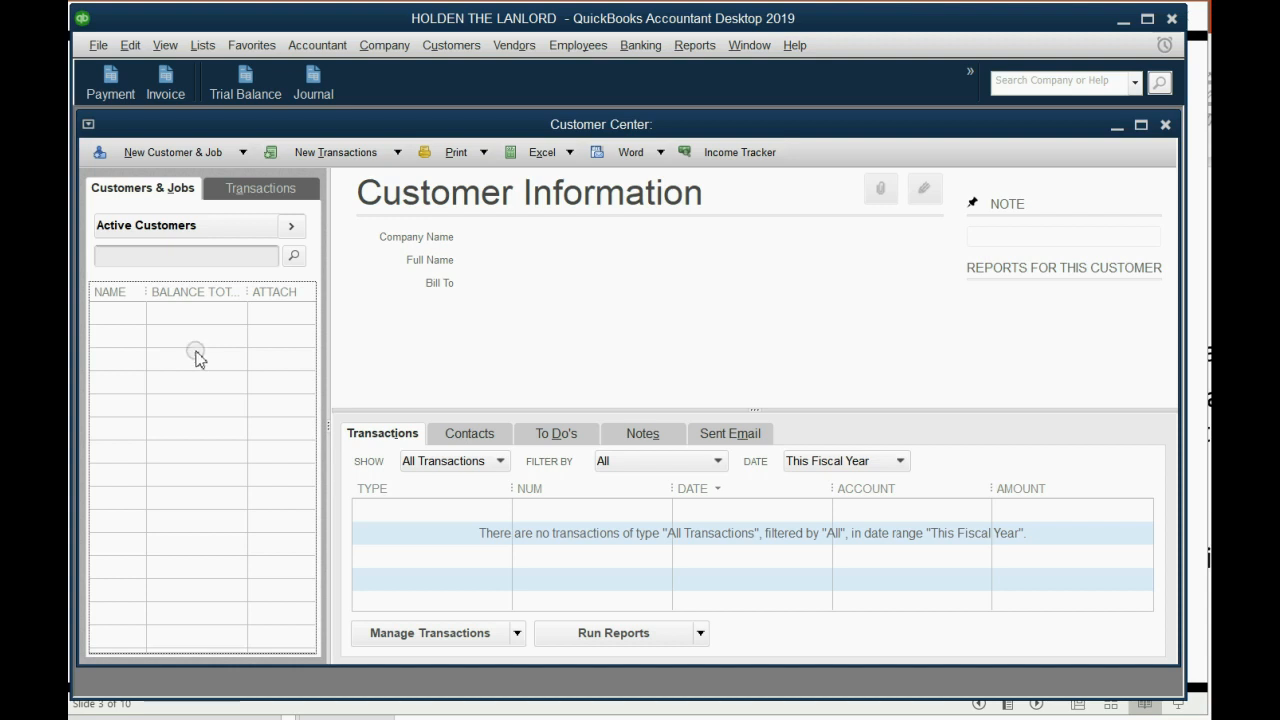
click(614, 688)
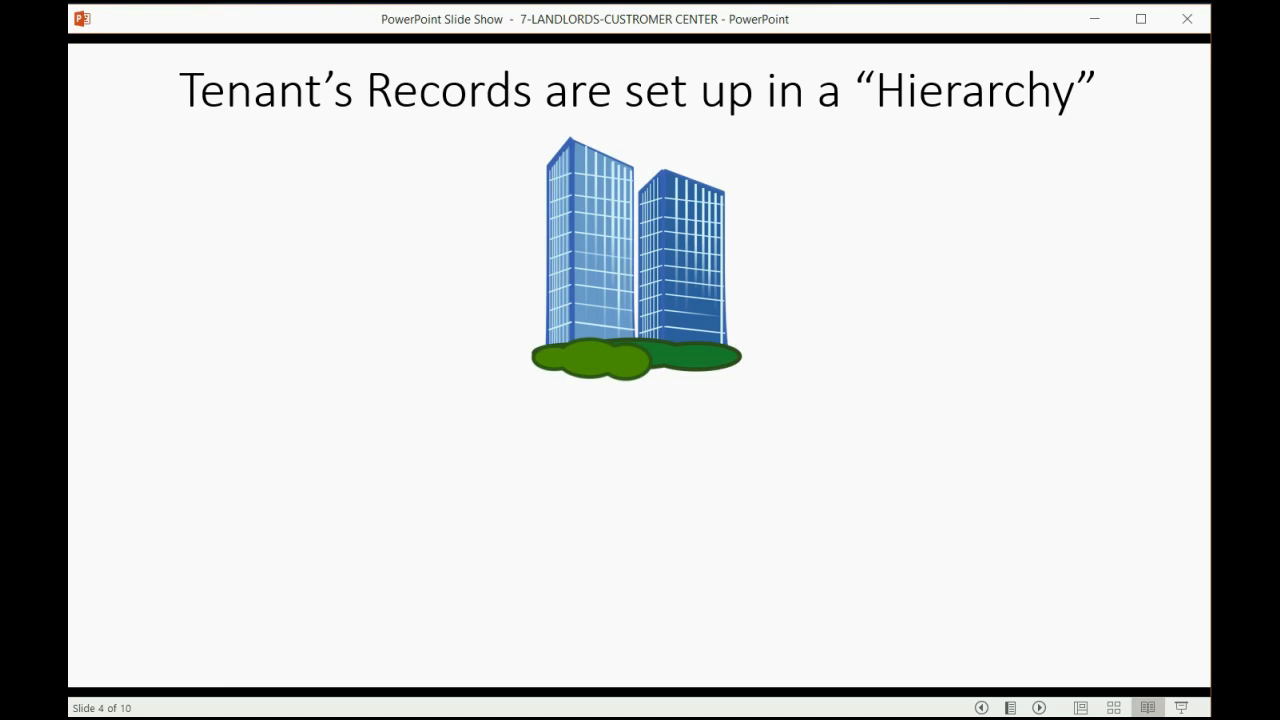
Reveal PEYTON PLACE and MEADOW LANE with their unit counts and the 8-records summary, then advance.
click(948, 254)
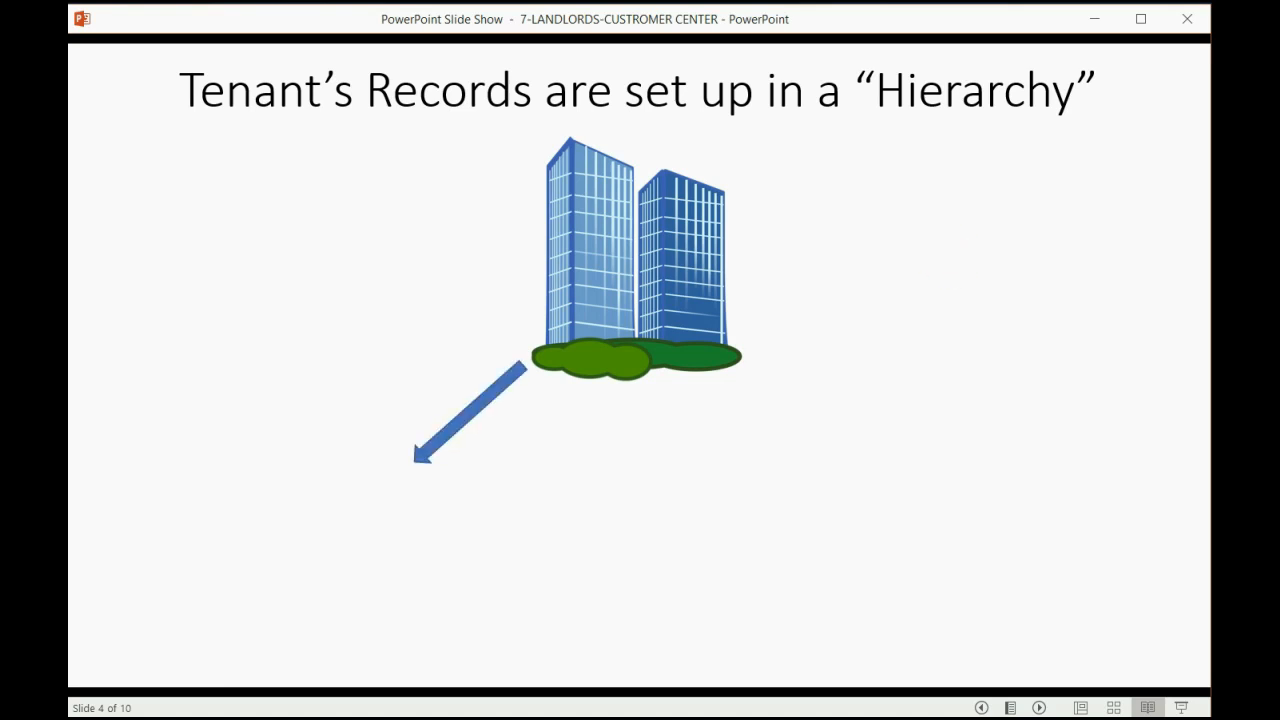
click(948, 254)
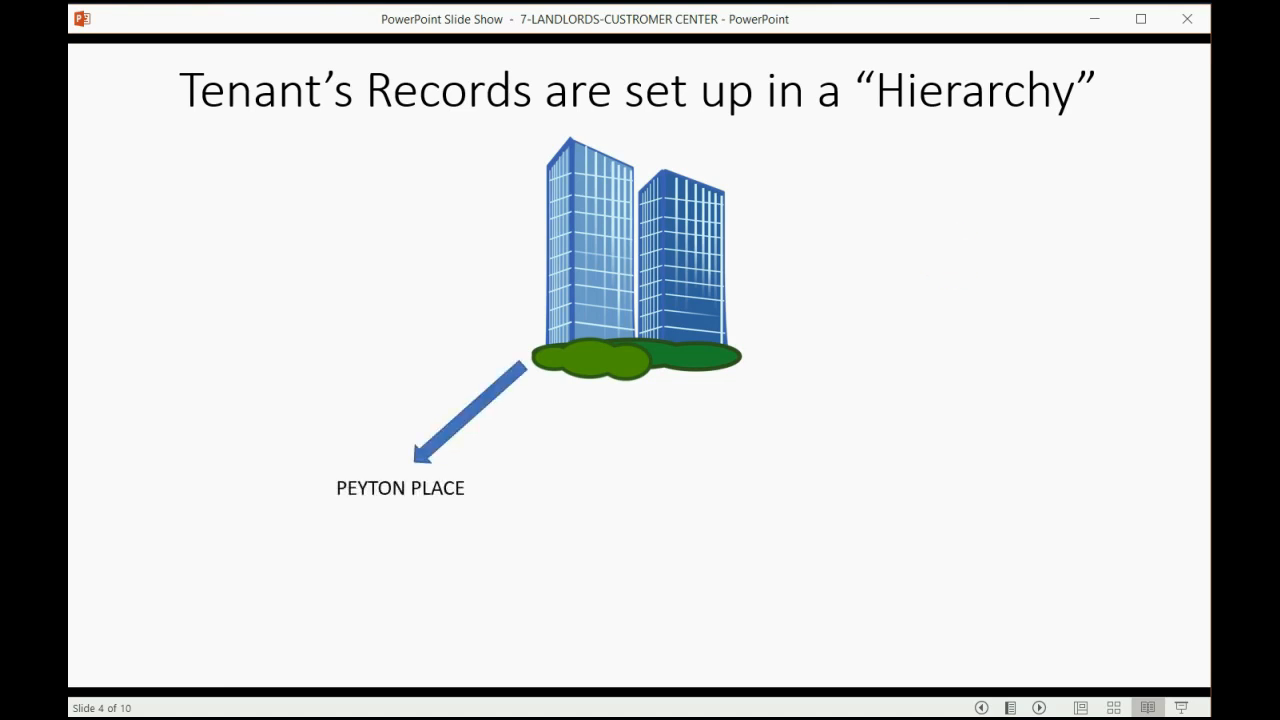
click(948, 254)
click(948, 254)
click(948, 254)
click(948, 254)
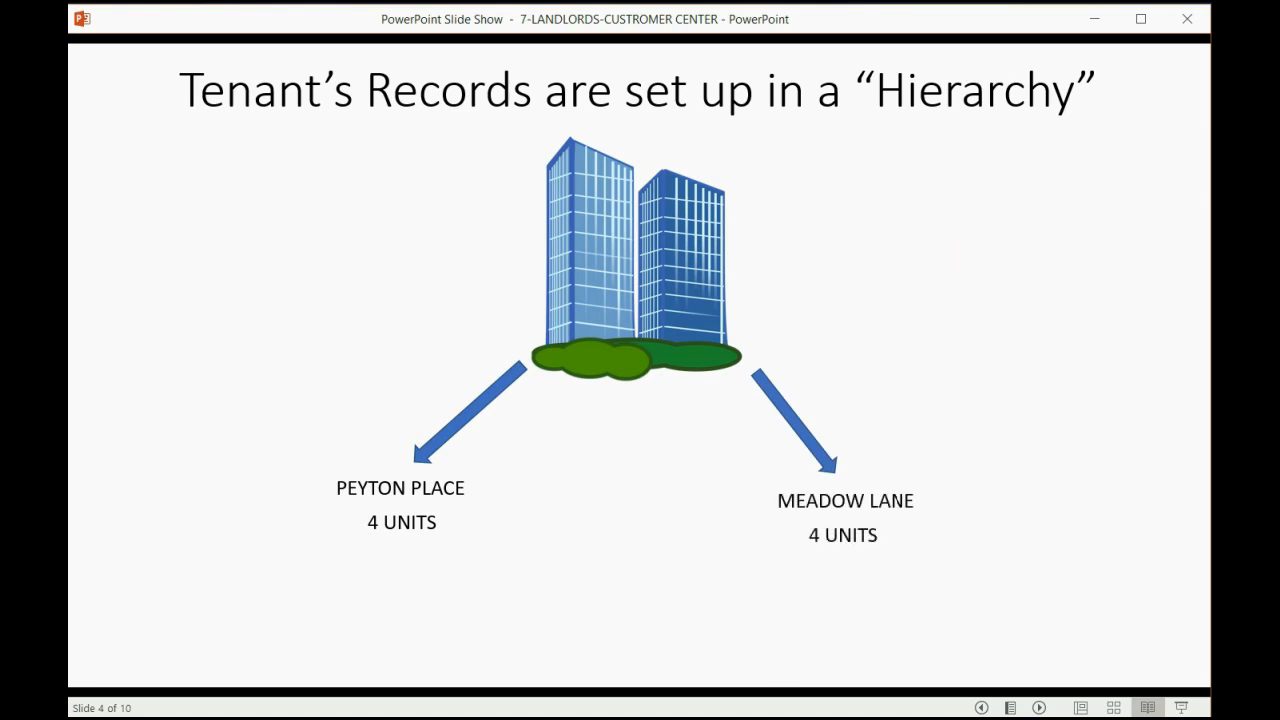
click(948, 254)
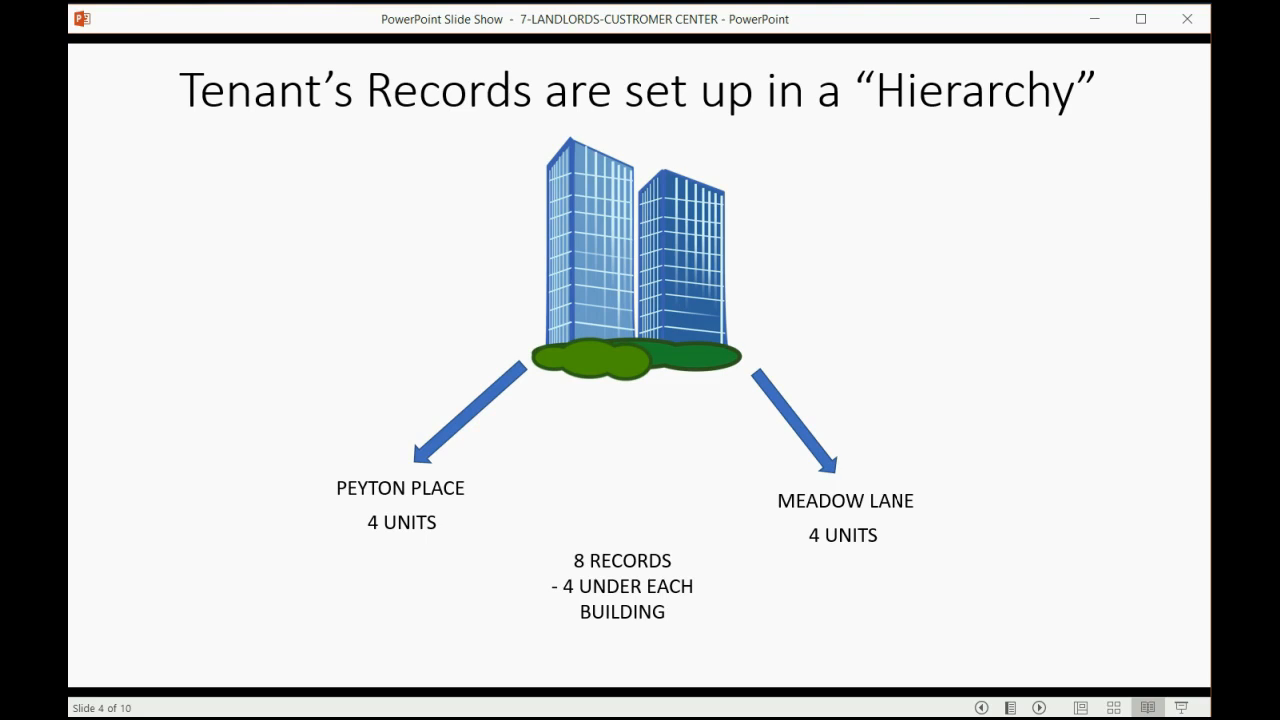
click(1138, 283)
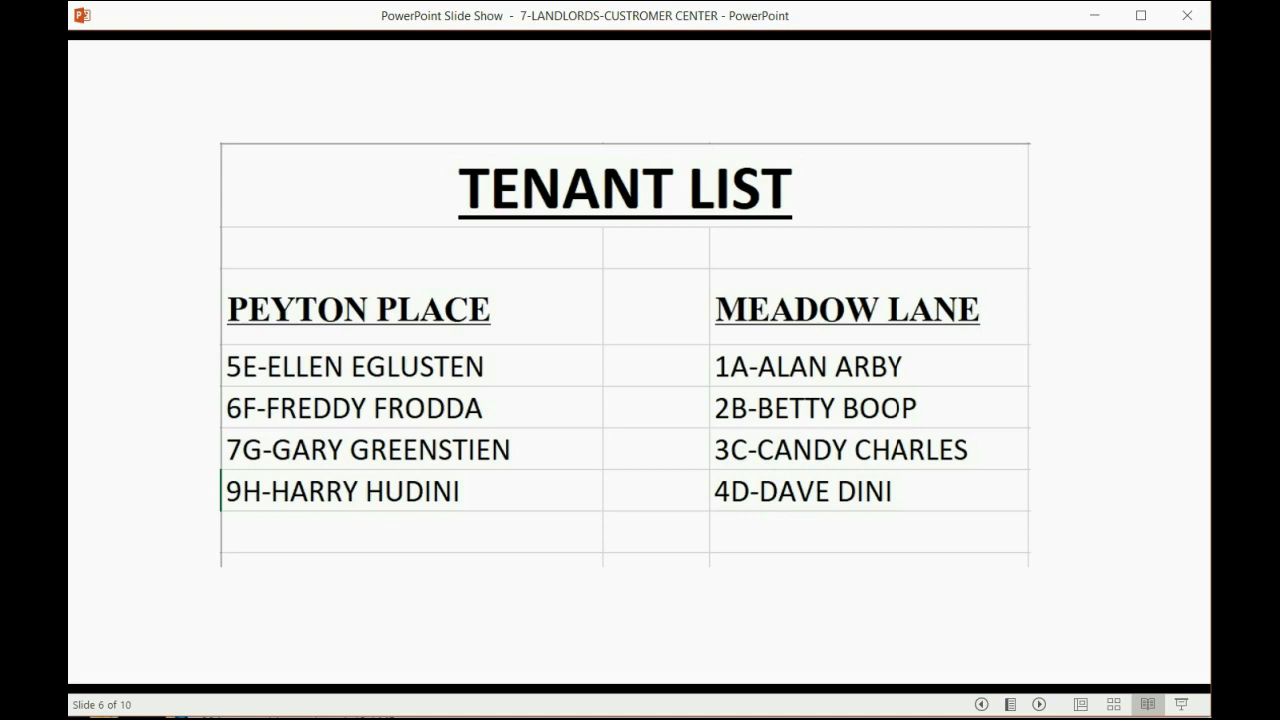
Reveal the notes that everyone is entered but only MEADOW LANE is used, then return to QuickBooks.
click(897, 558)
click(940, 537)
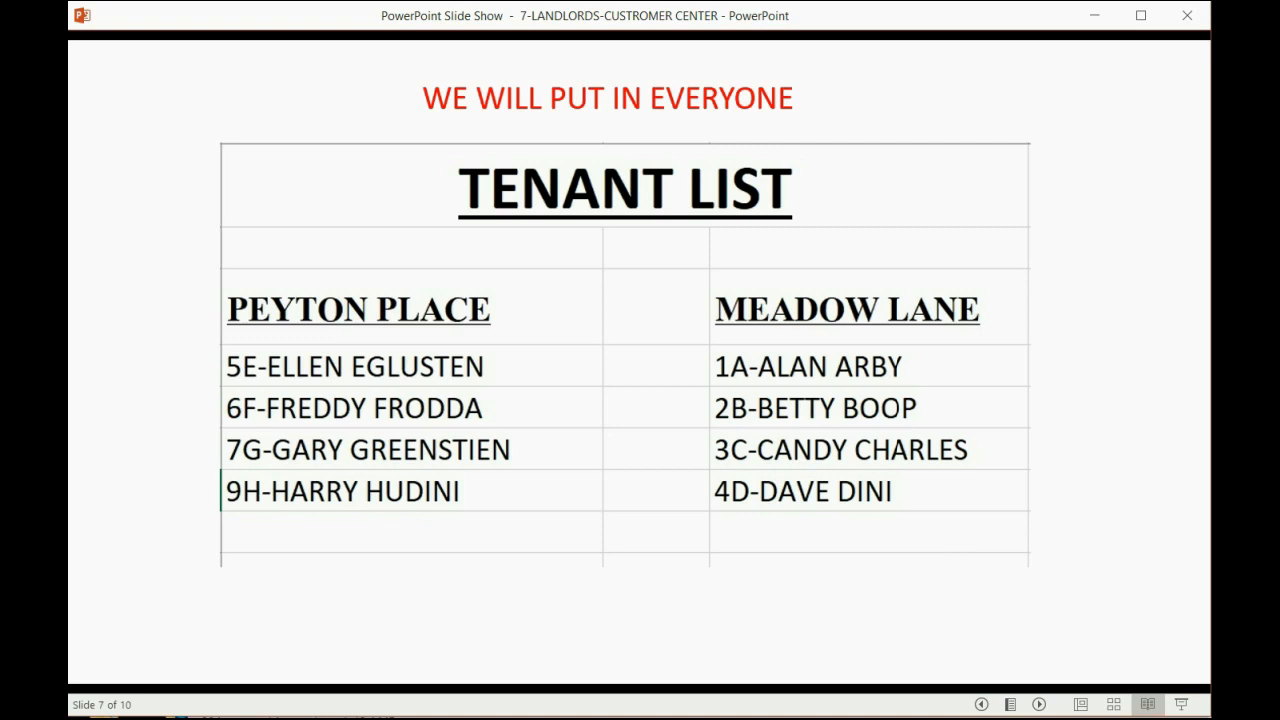
click(943, 537)
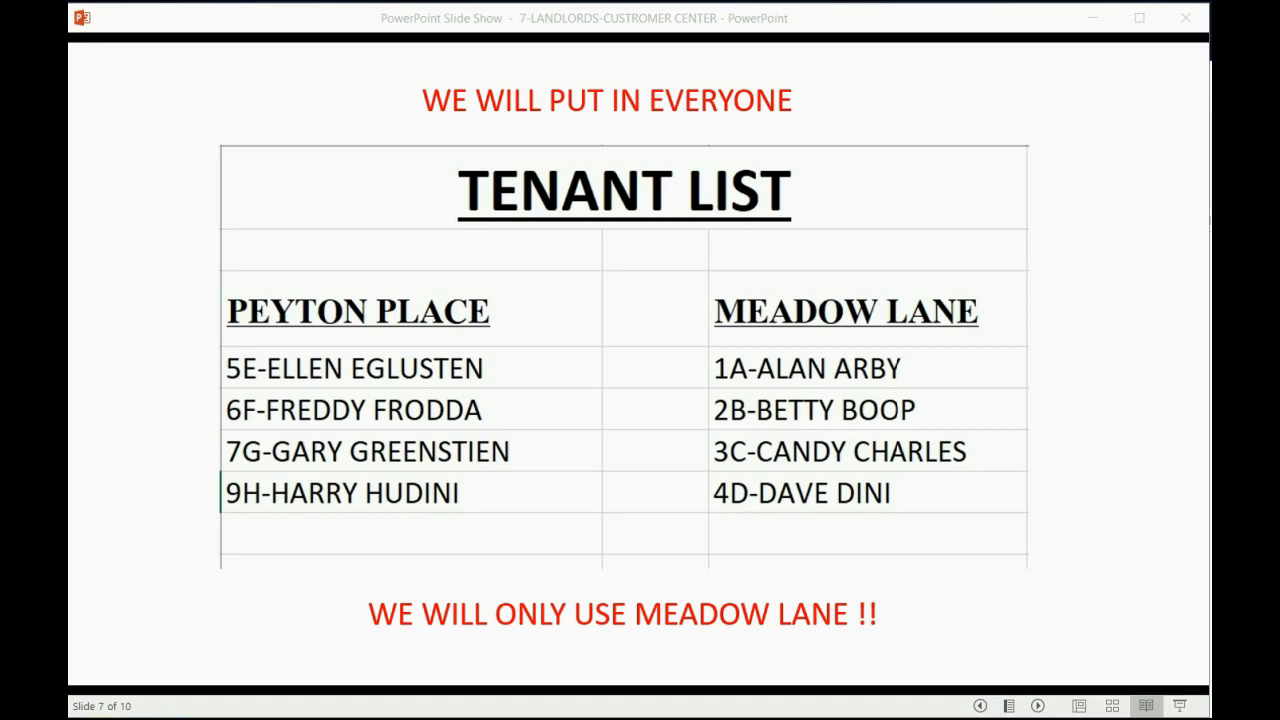
key(alt+Tab)
mouse_move(432, 123)
mouse_down()
mouse_move(453, 127)
mouse_move(440, 129)
mouse_up()
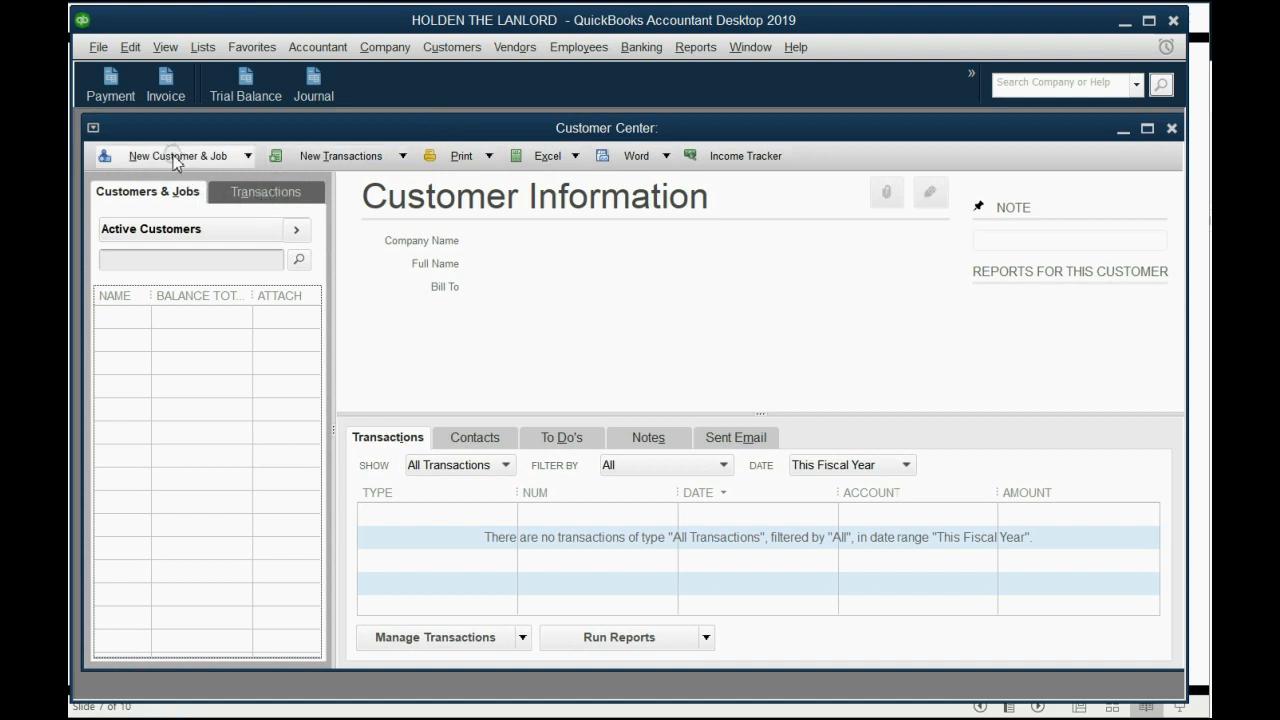
Create the new customer MEADOW LANE and reopen its record for editing.
click(175, 160)
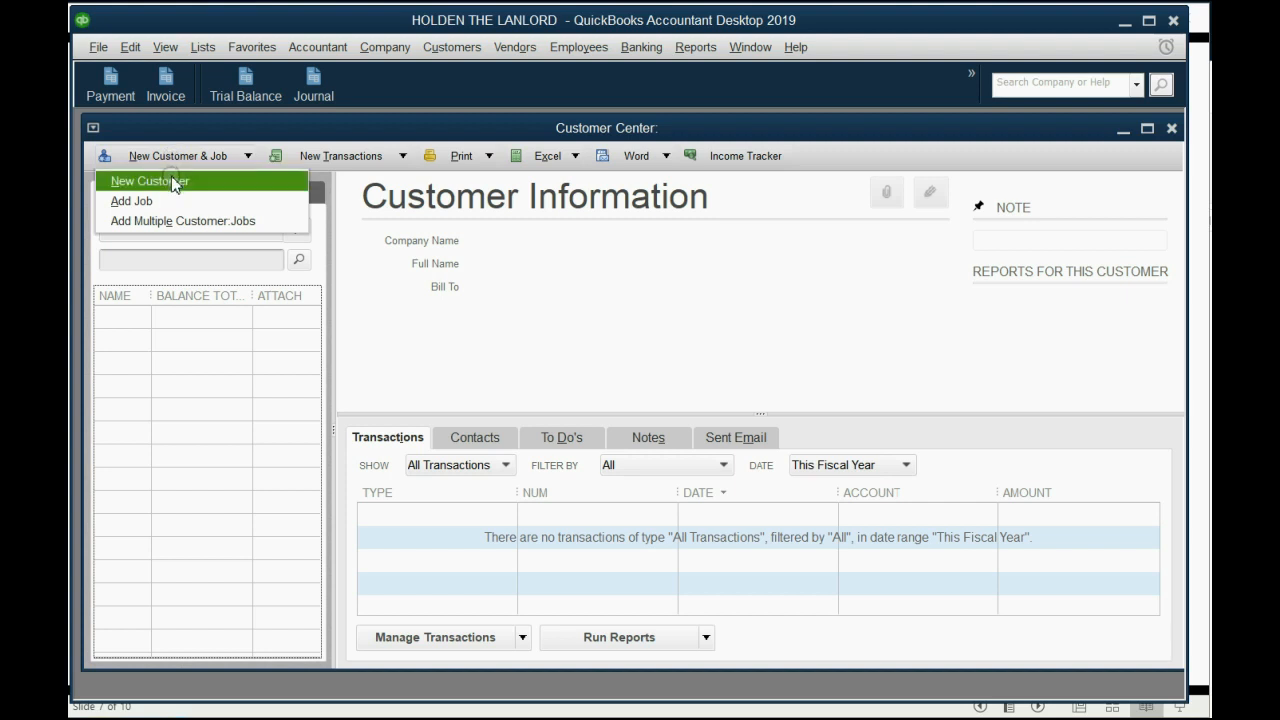
click(173, 183)
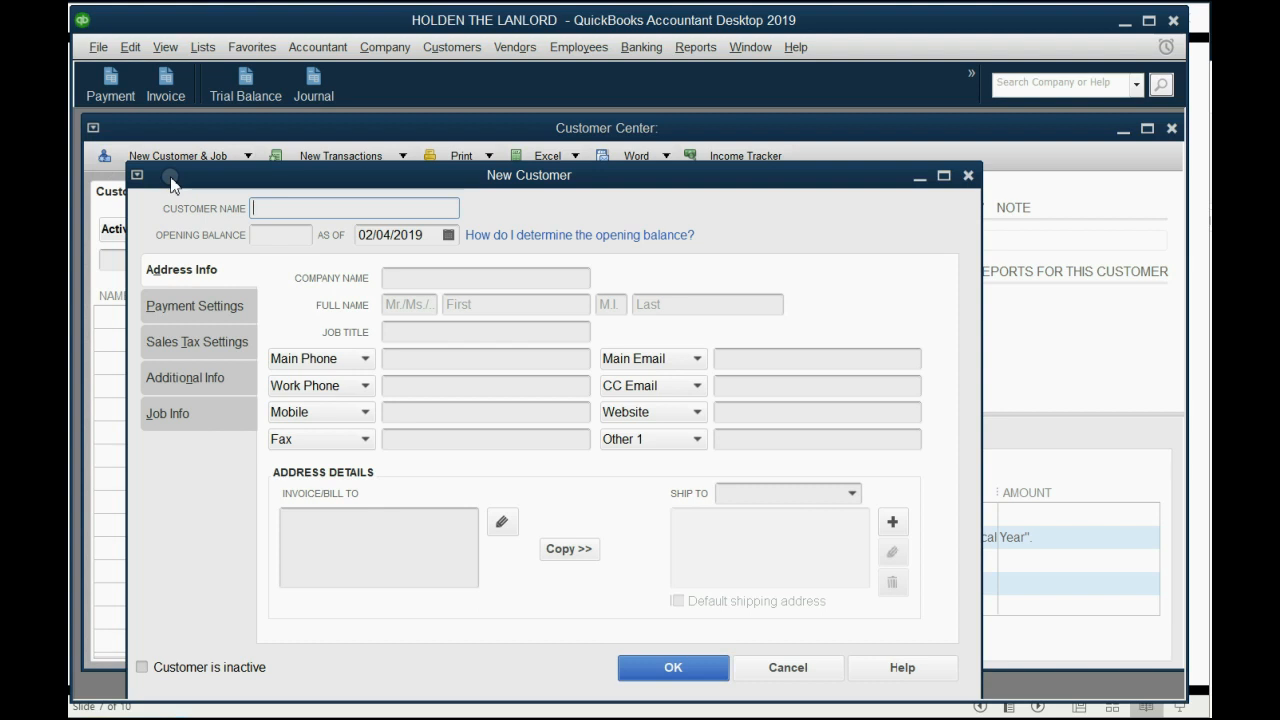
text(MEADOW LANE)
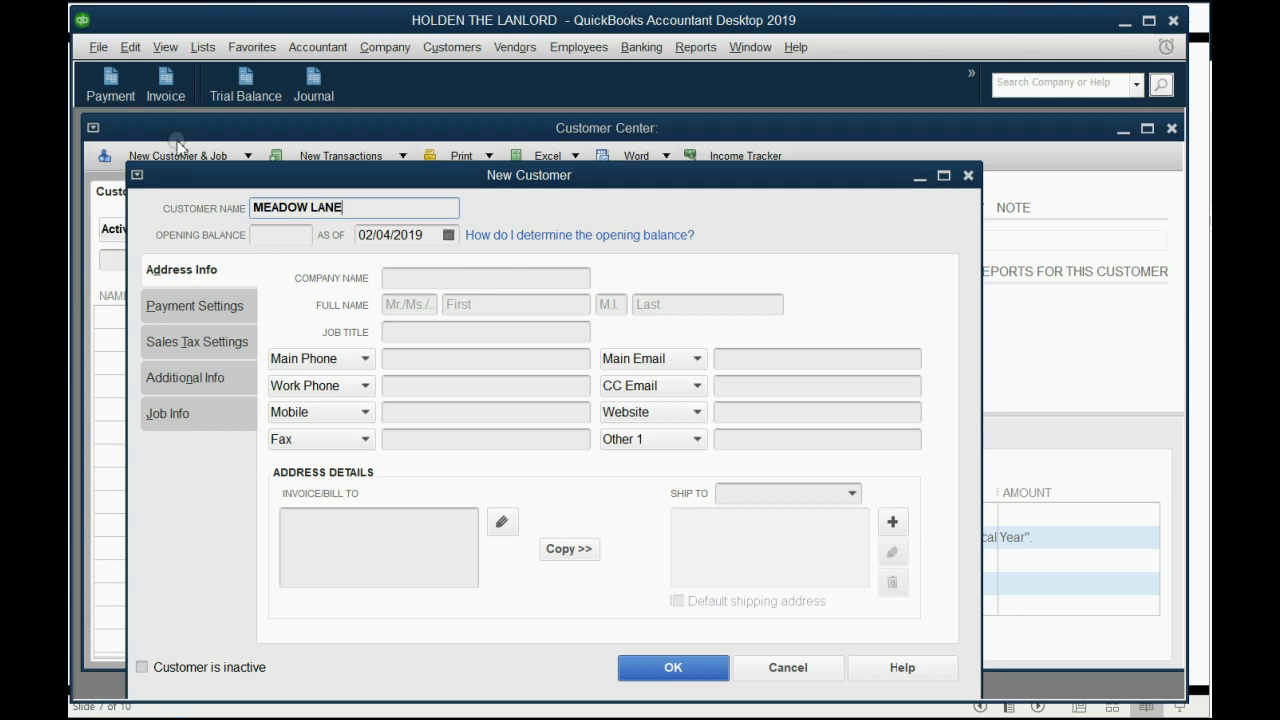
click(660, 668)
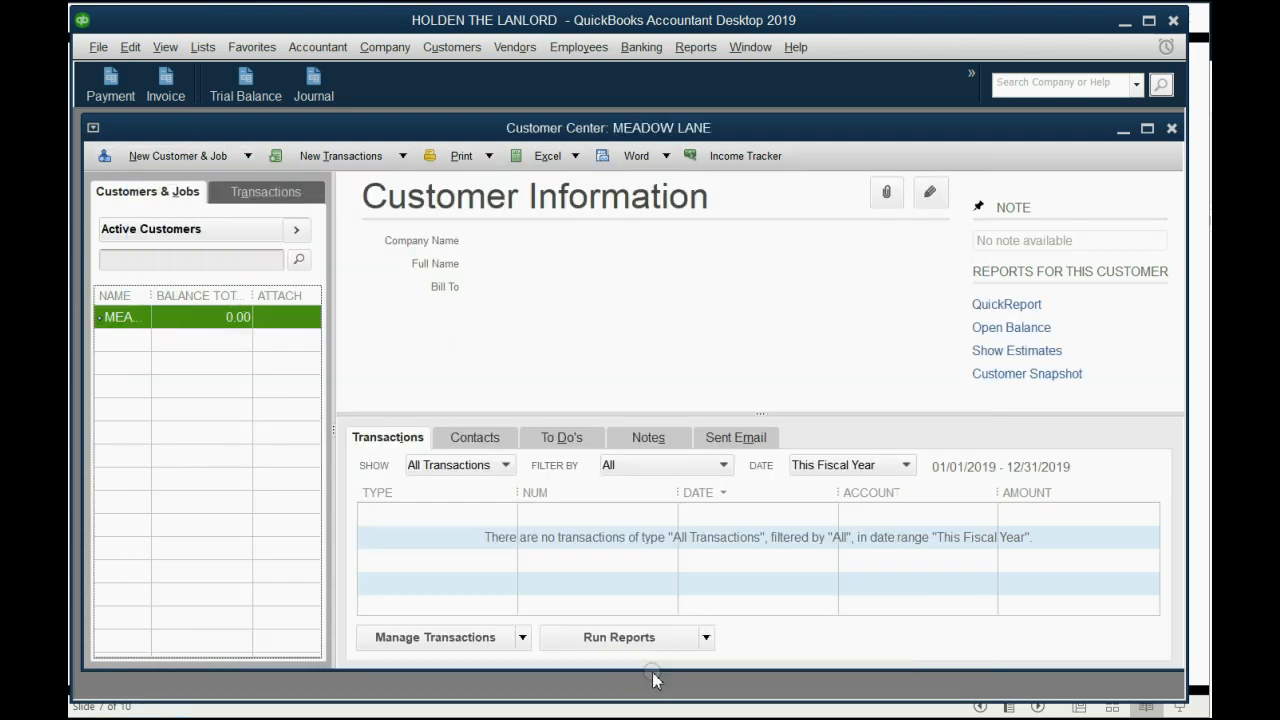
double_click(120, 317)
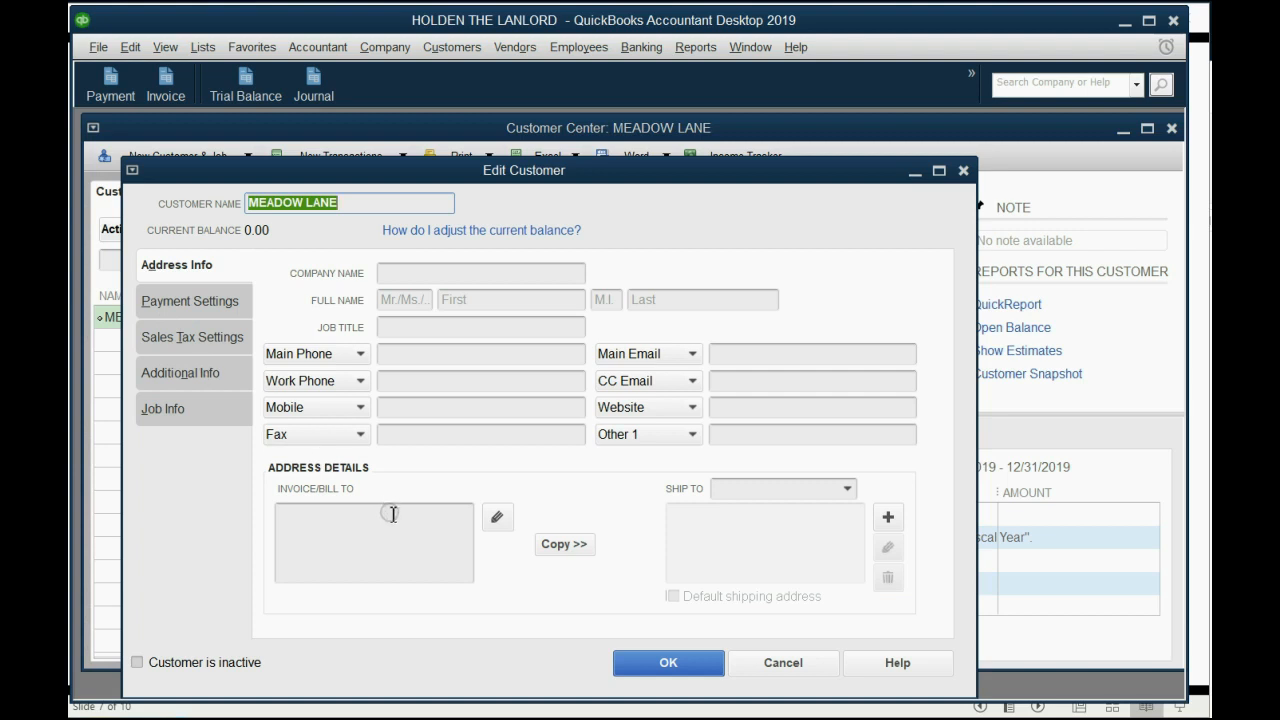
Browse the record's phone fields, Payment, Sales Tax, Additional Info and Job Info pages, then close it.
click(412, 382)
click(419, 356)
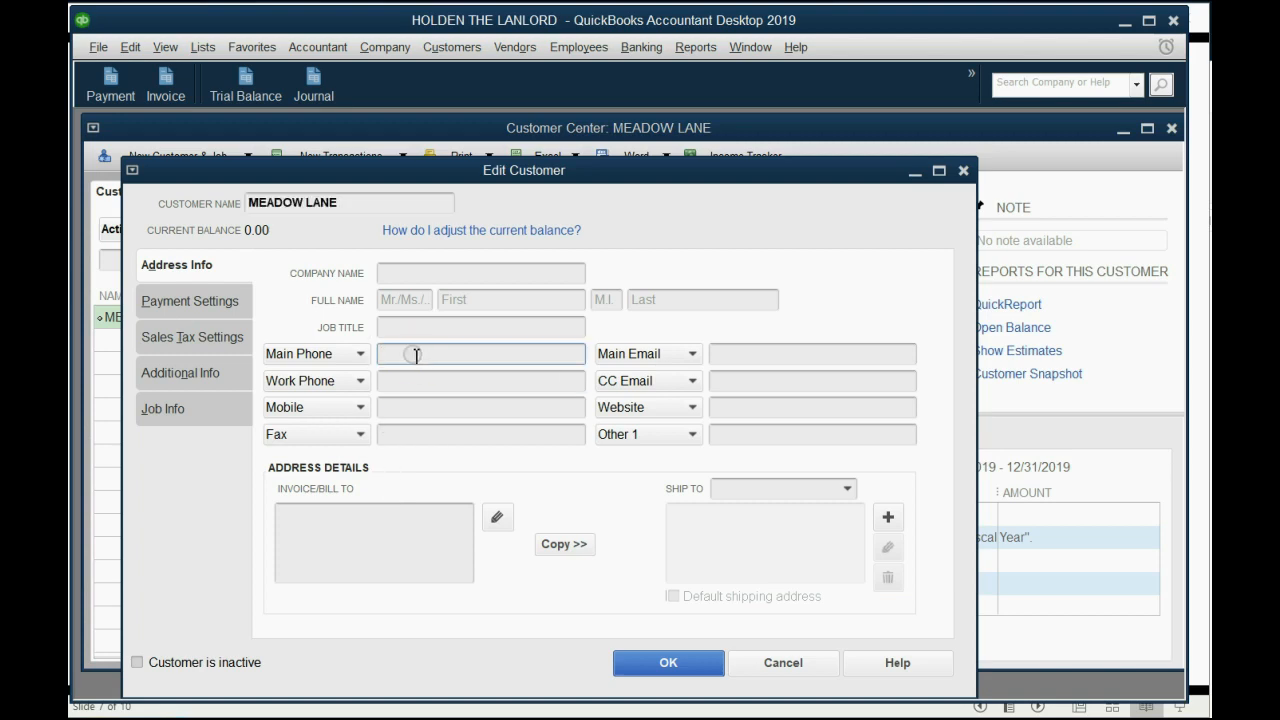
click(190, 301)
click(210, 336)
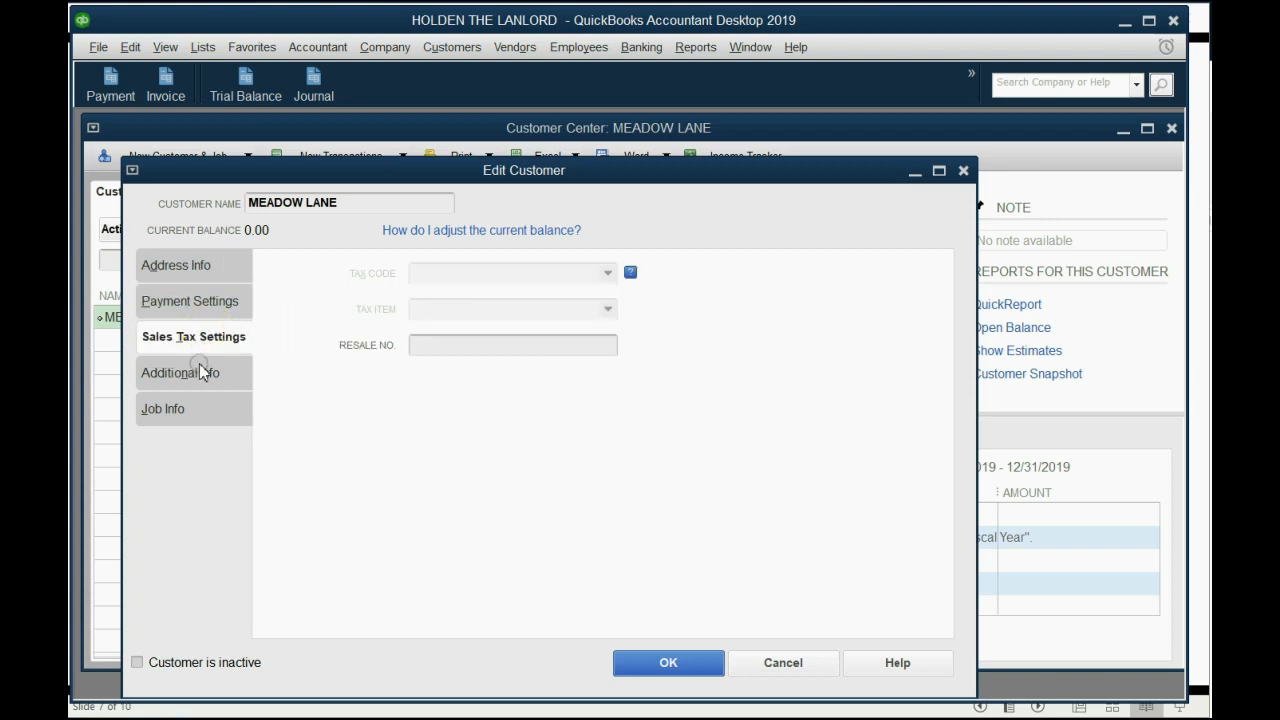
click(199, 372)
click(188, 410)
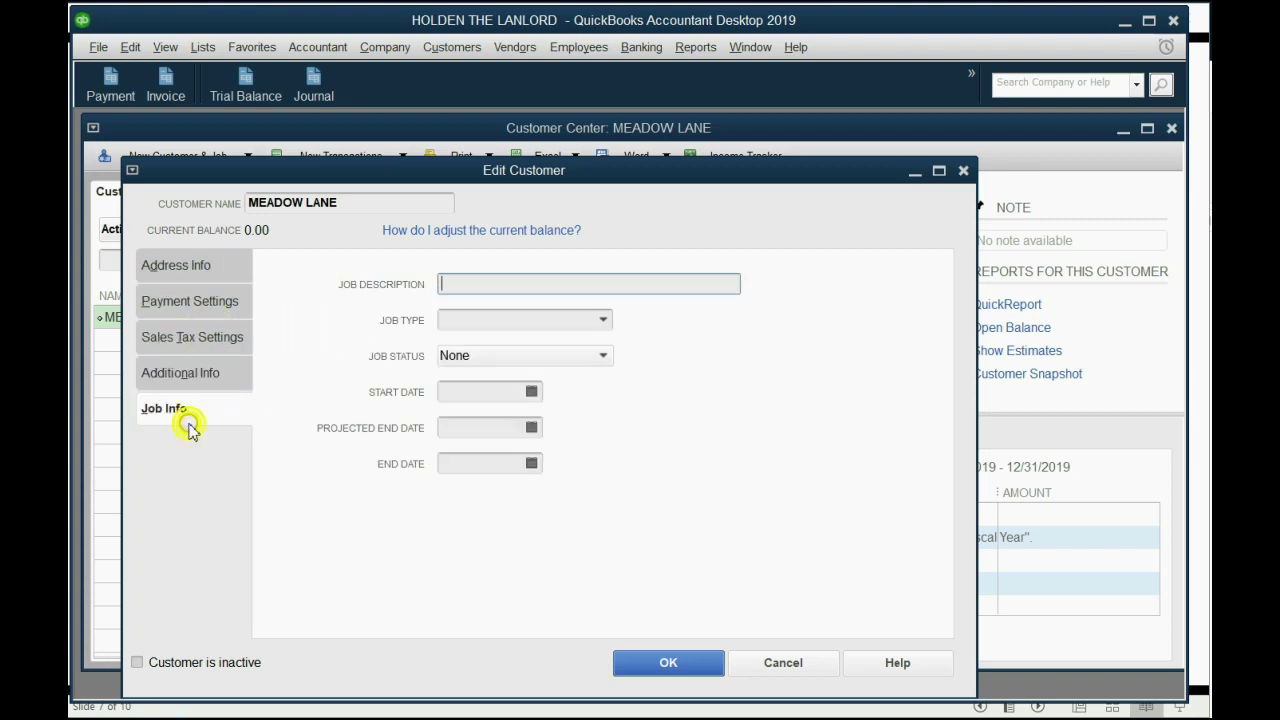
click(199, 340)
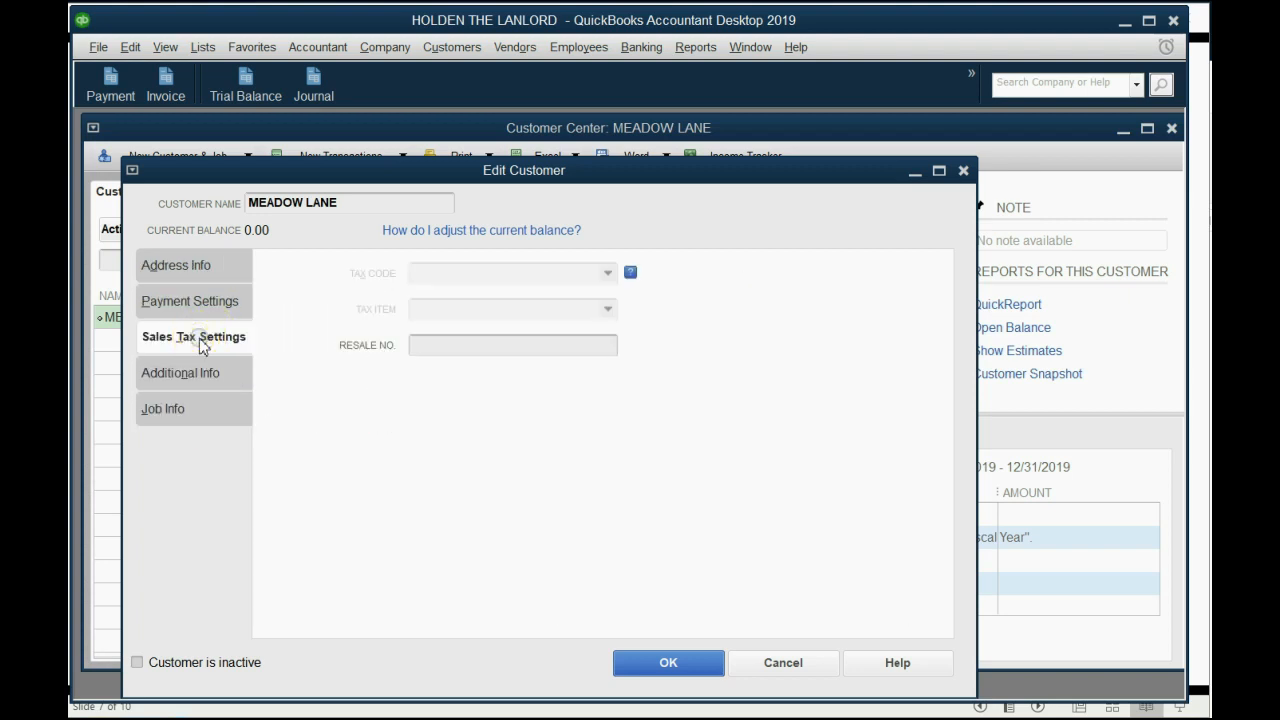
click(668, 662)
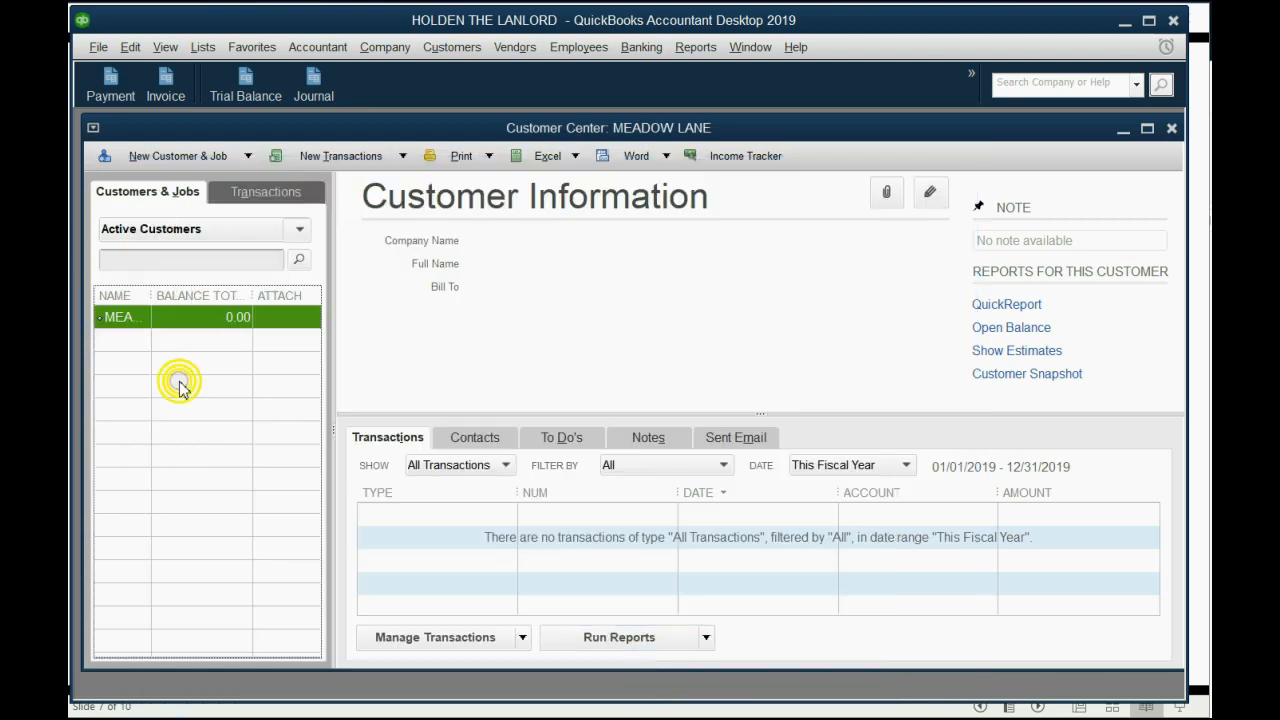
Create the new customer PEYTON PLACE, checking it against the tenant list slide.
click(153, 160)
click(153, 178)
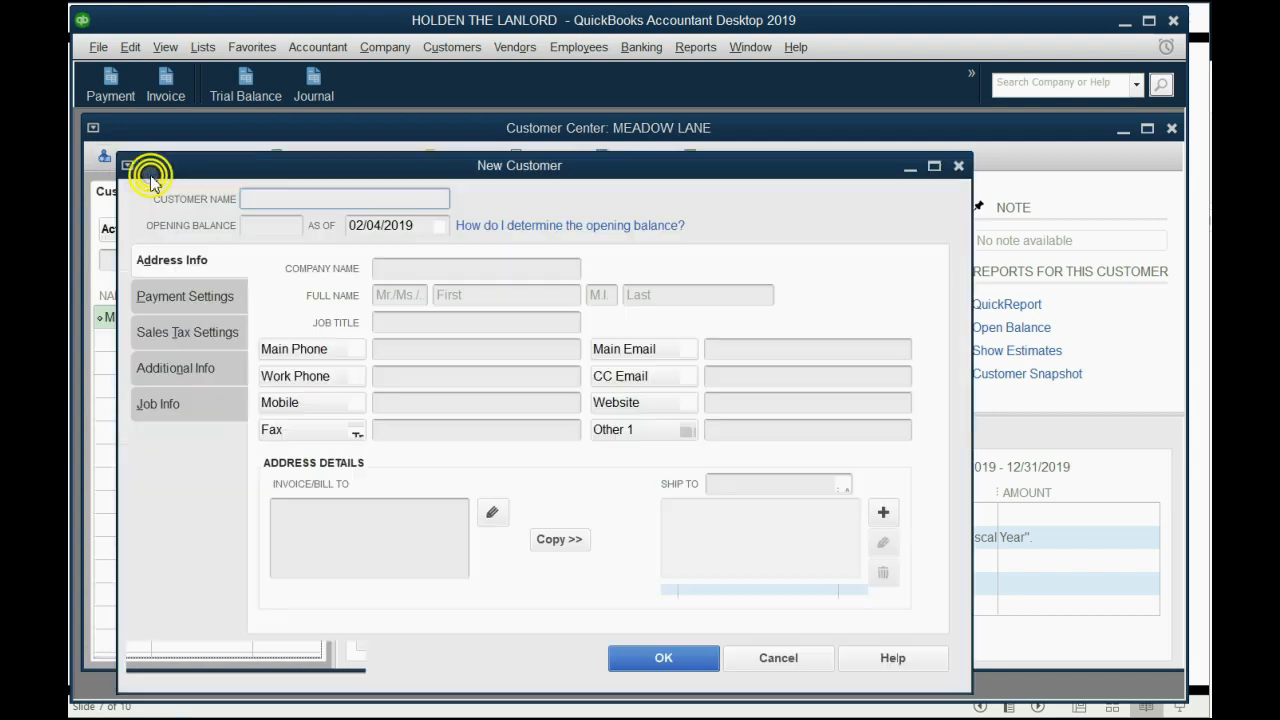
text(PEYTON PLACE)
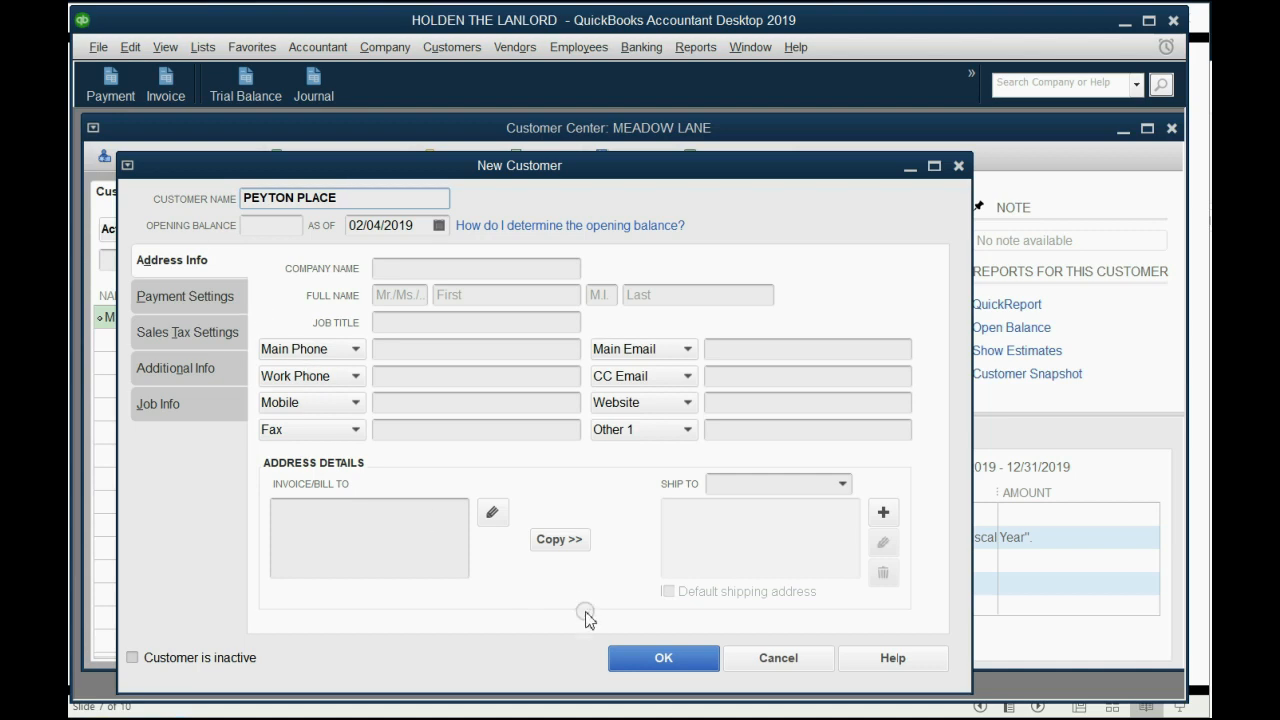
click(663, 657)
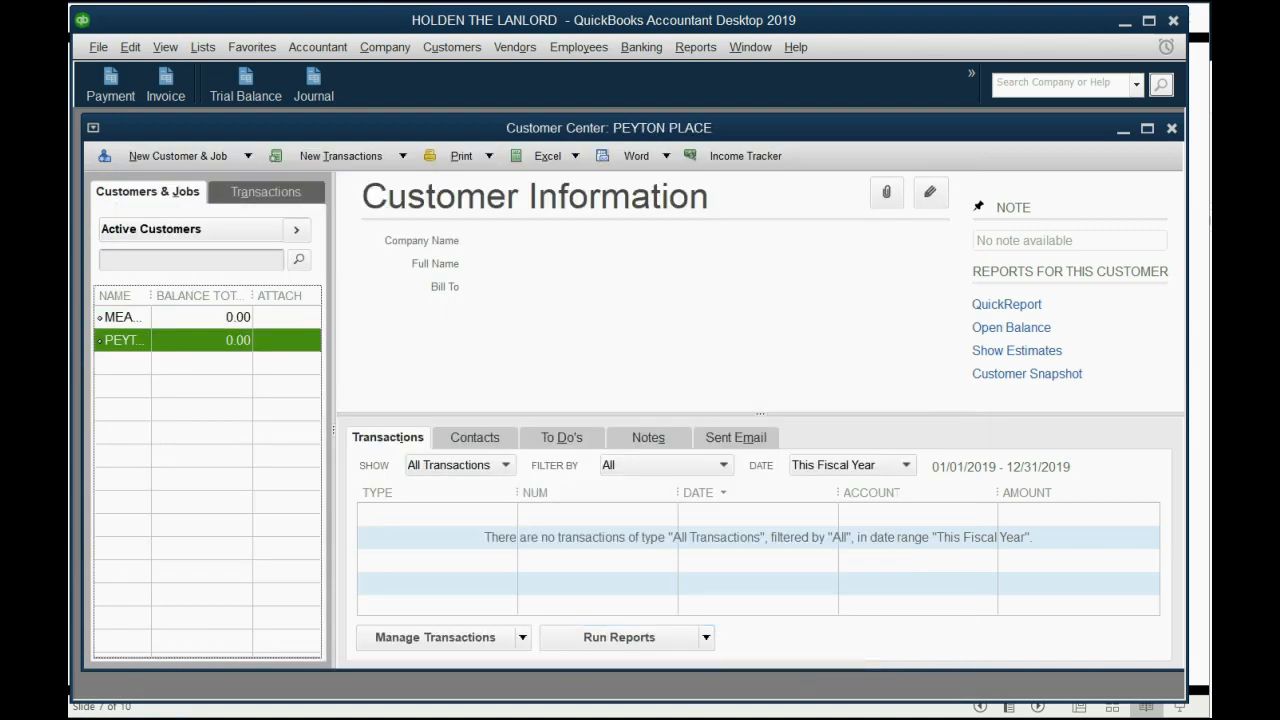
key(alt+Tab)
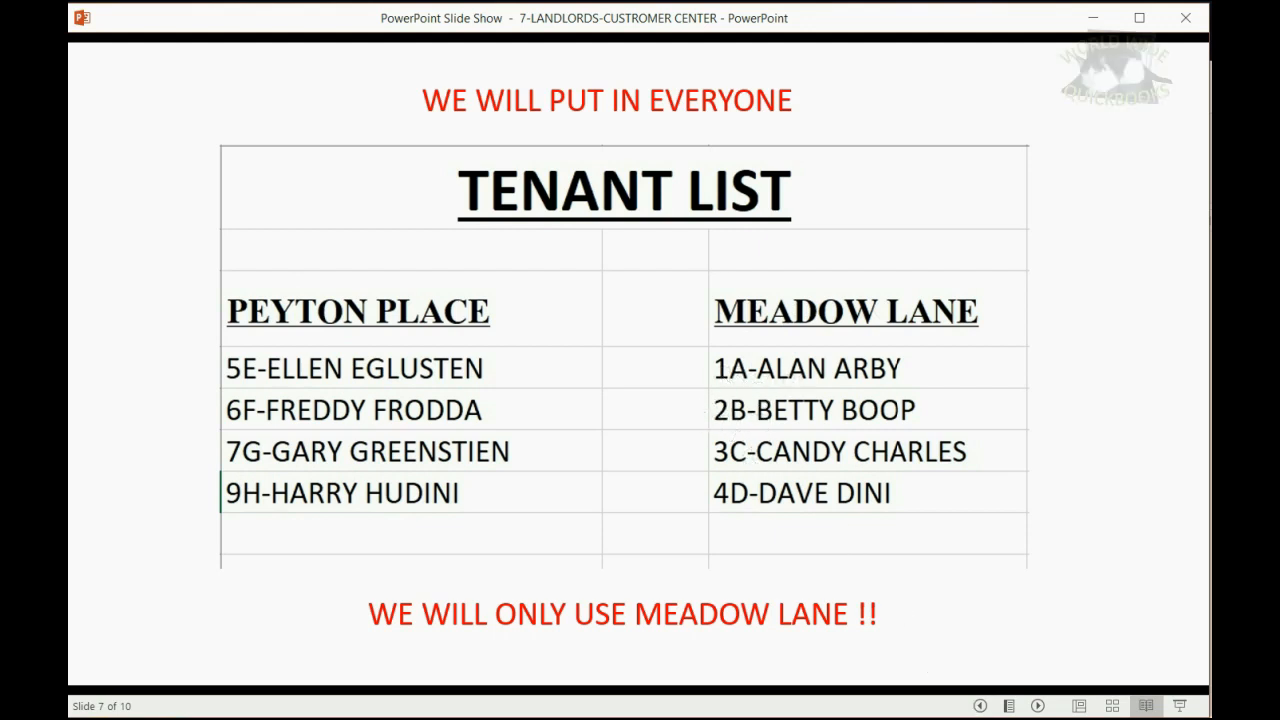
key(alt+Tab)
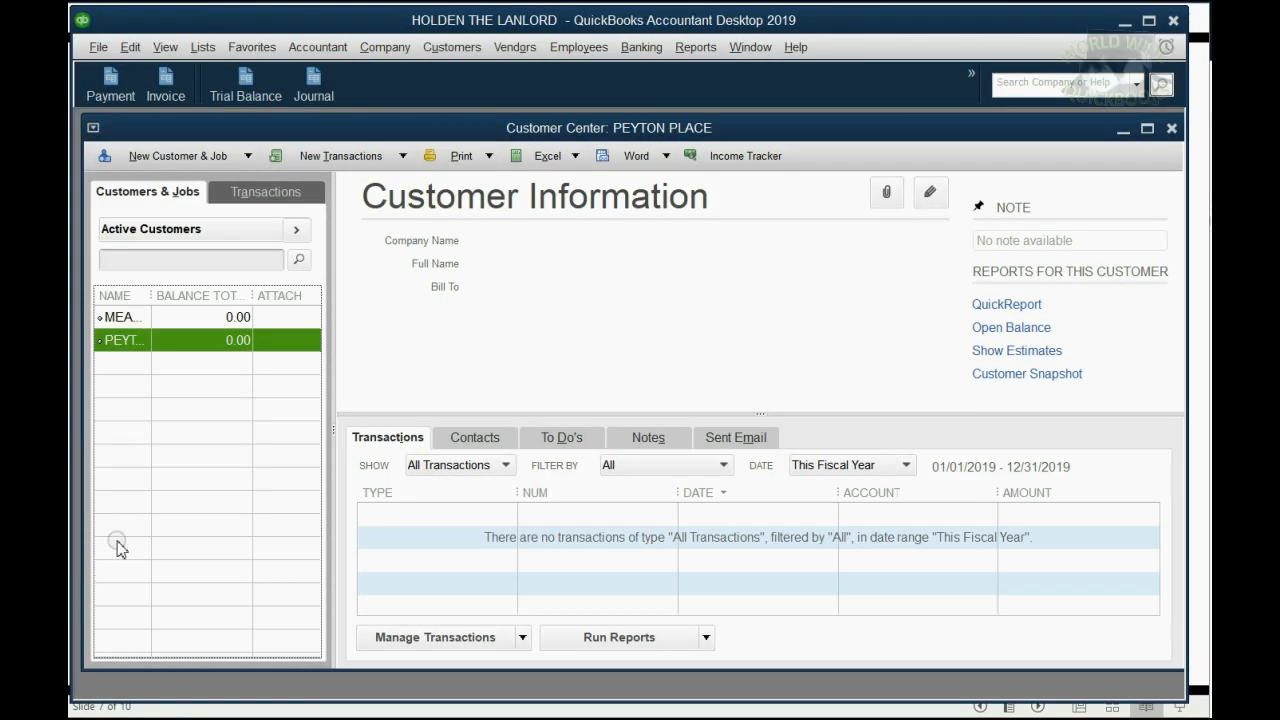
Widen the NAME column and start a new job under MEADOW LANE, keeping it as the job's customer.
drag(148, 298, 227, 295)
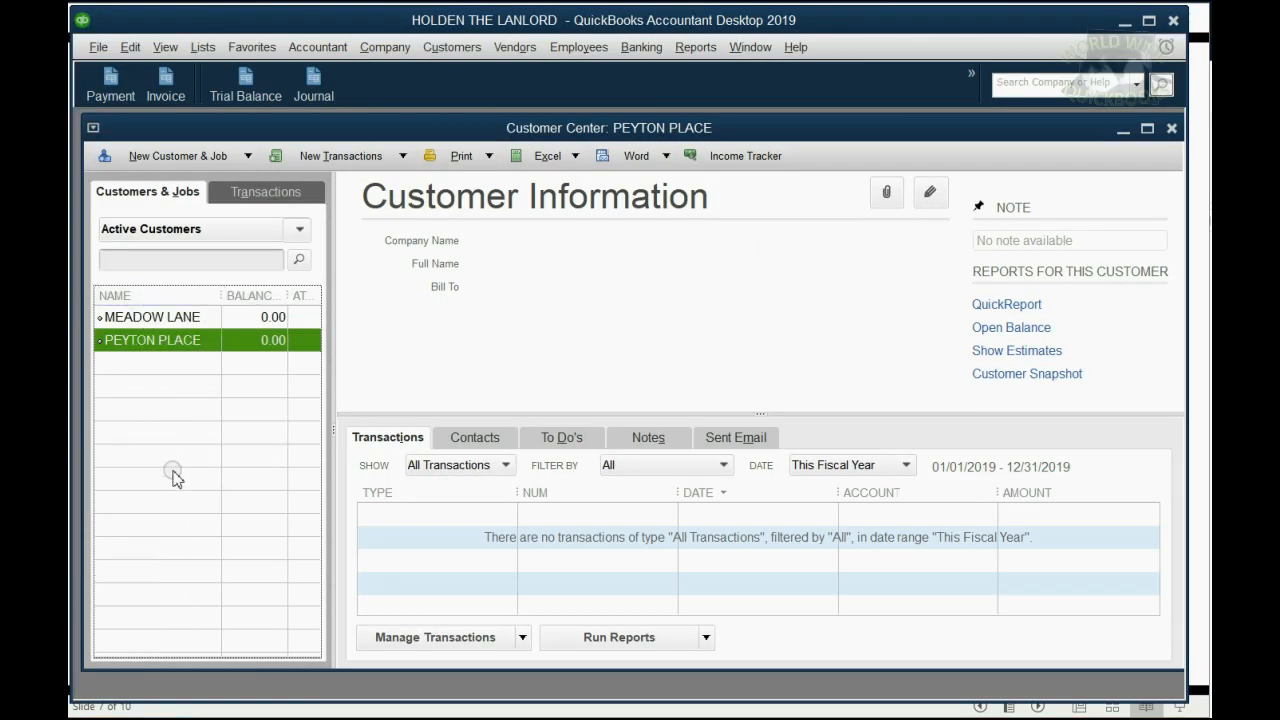
click(143, 317)
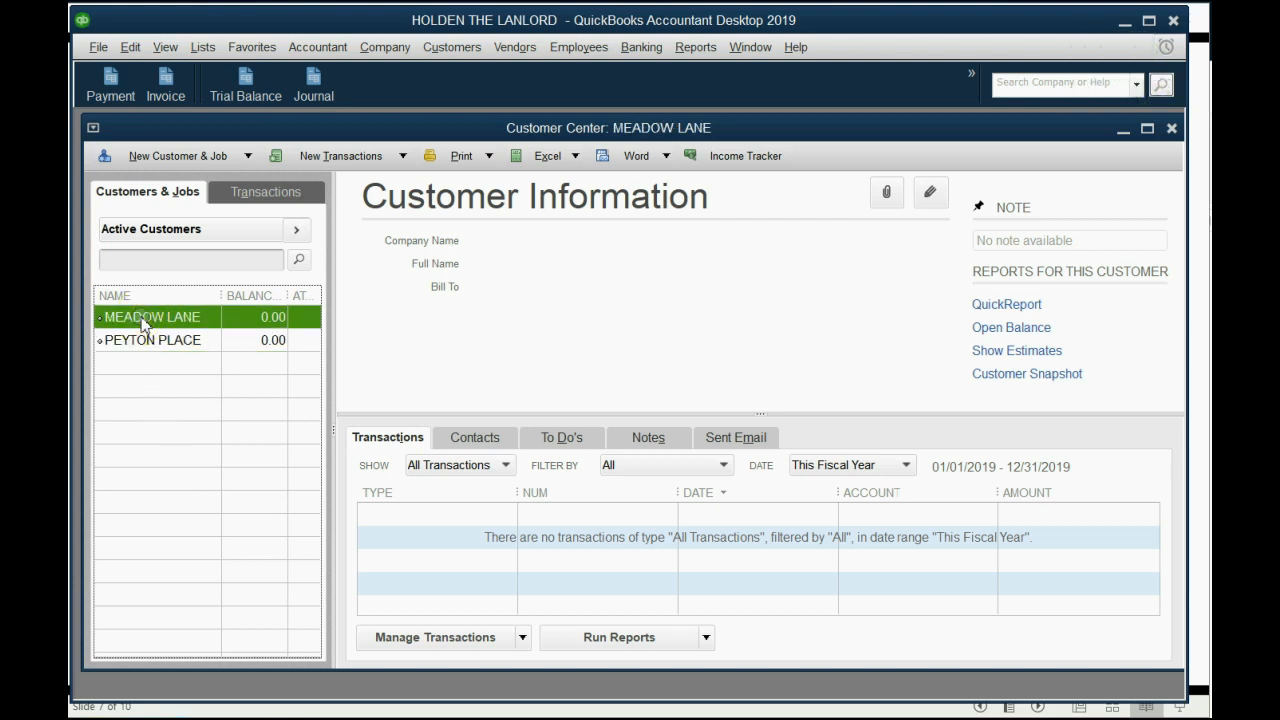
click(130, 156)
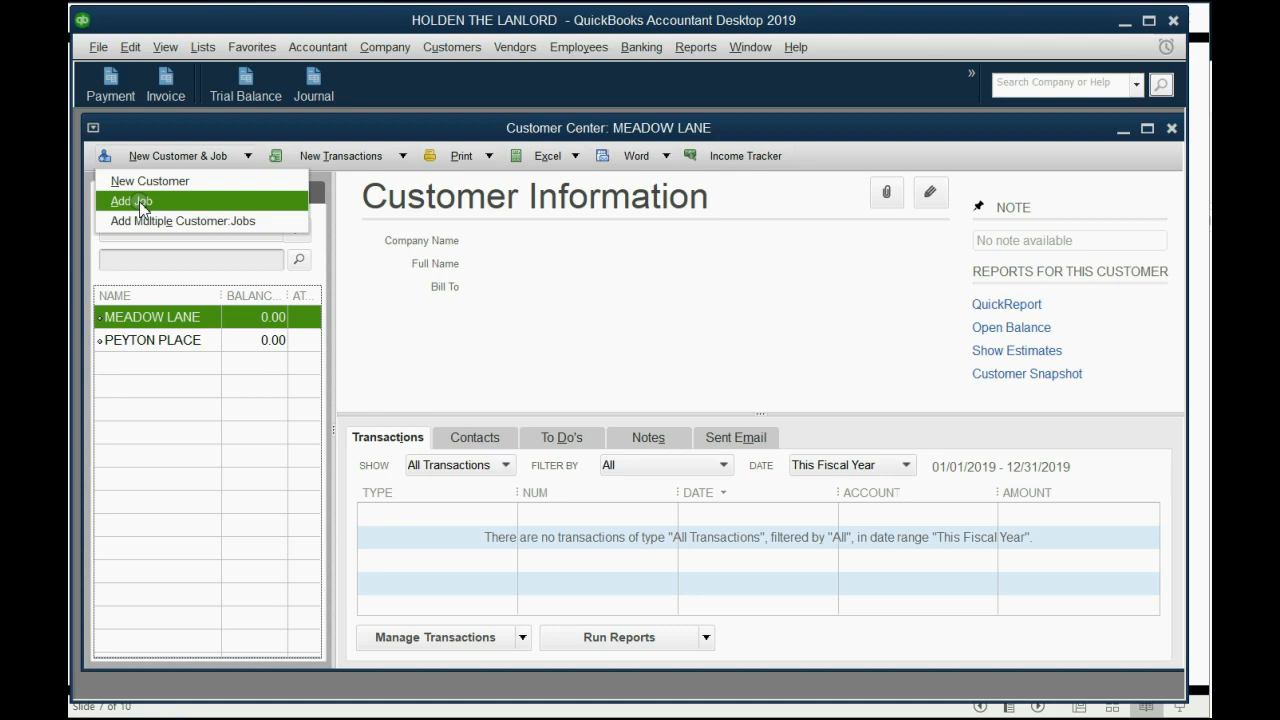
click(143, 204)
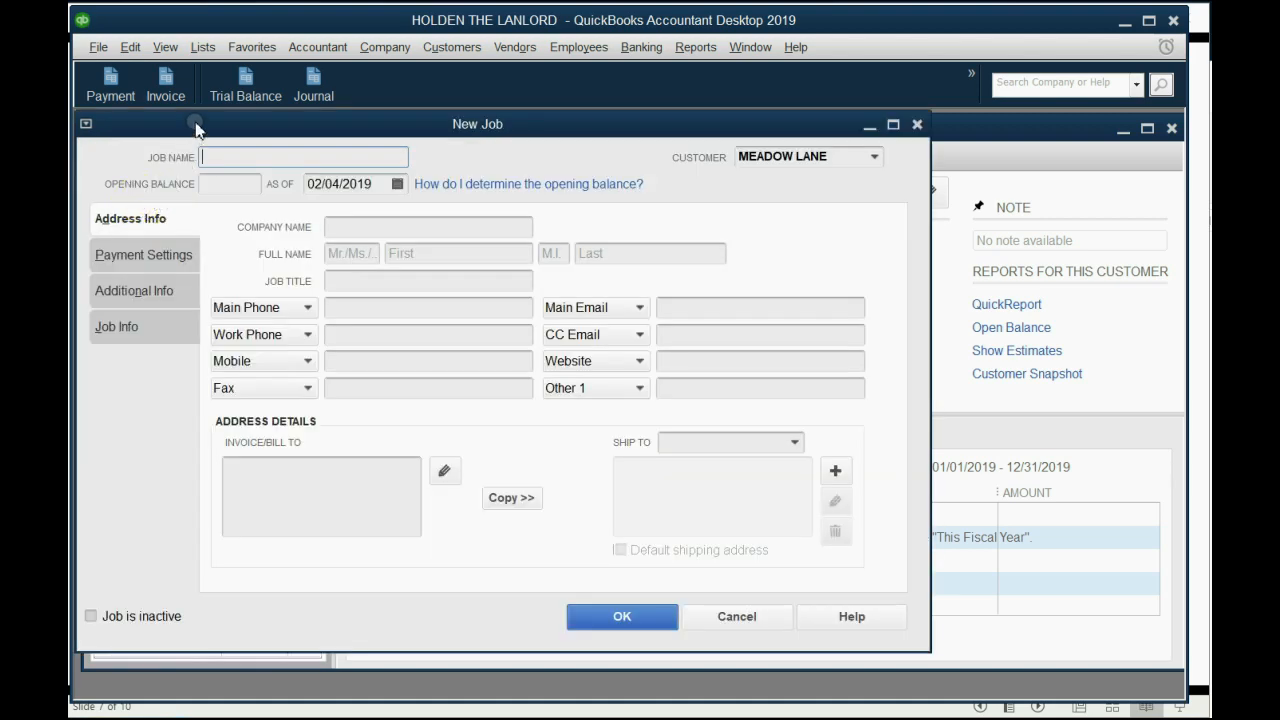
drag(197, 127, 249, 131)
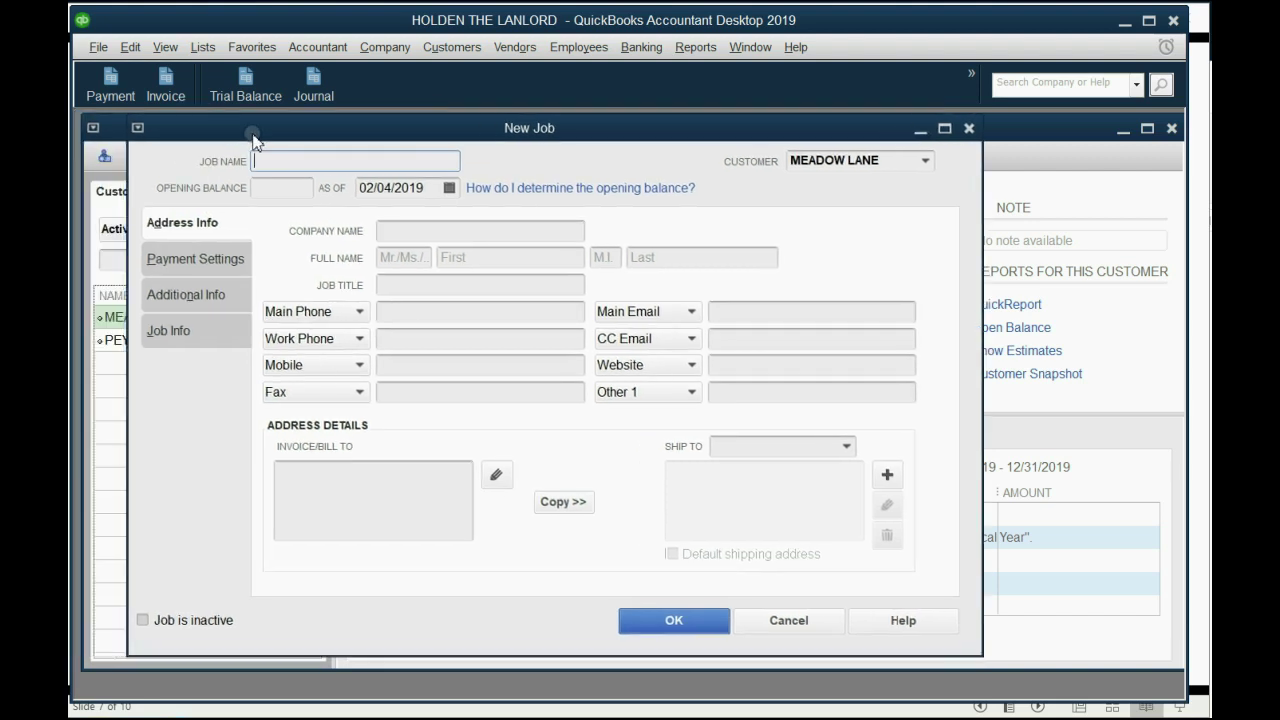
click(926, 161)
click(926, 161)
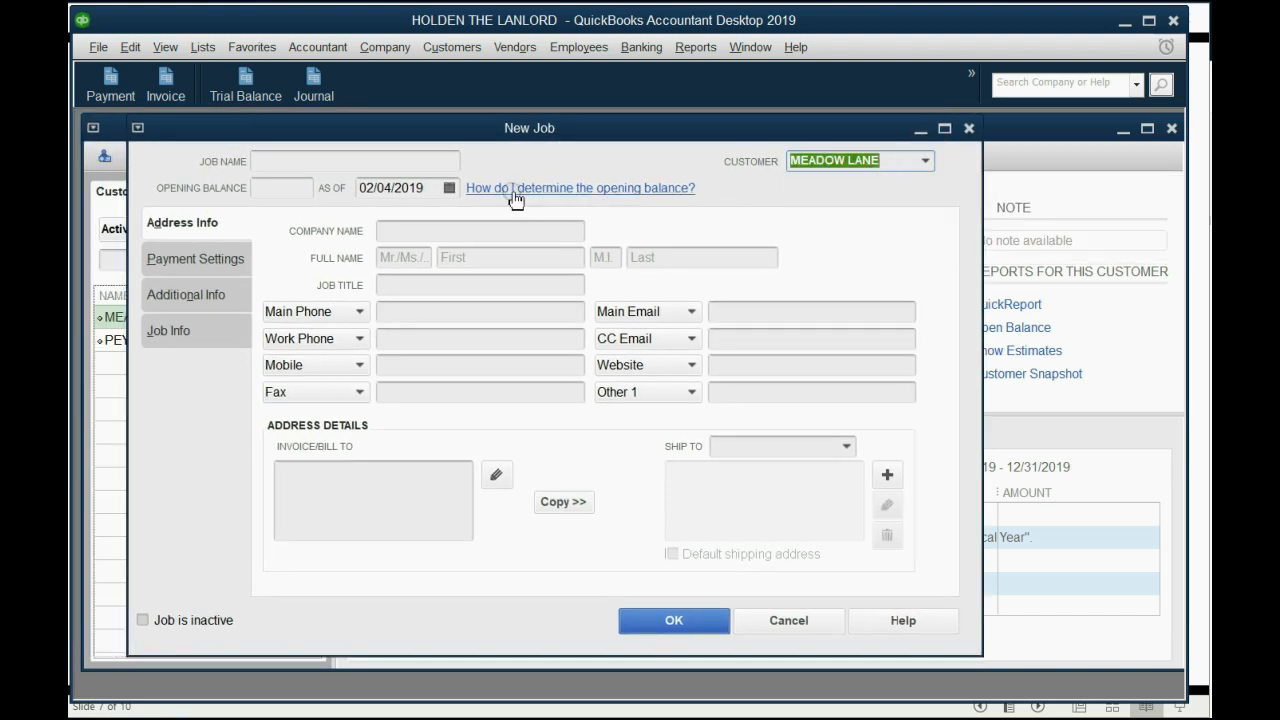
click(446, 161)
text(1A ALAN A)
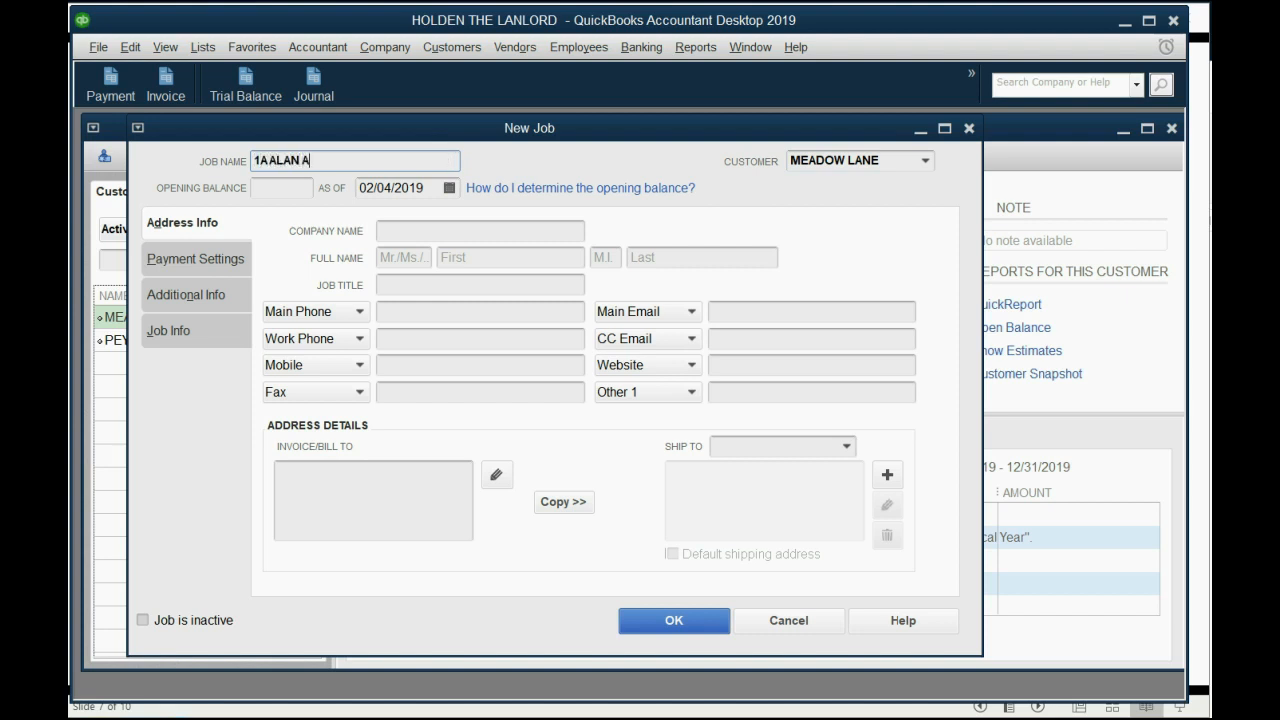
text(RBY)
text(-)
click(430, 230)
click(432, 340)
click(447, 390)
click(495, 364)
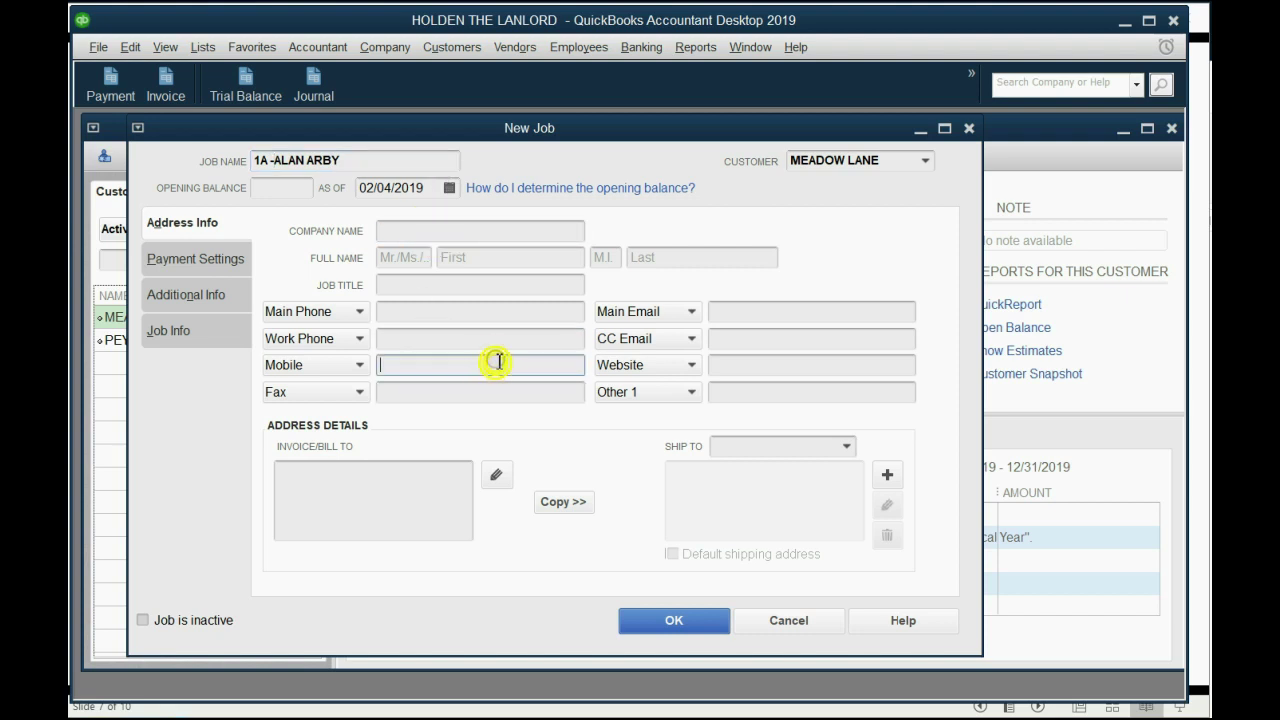
click(768, 340)
click(776, 368)
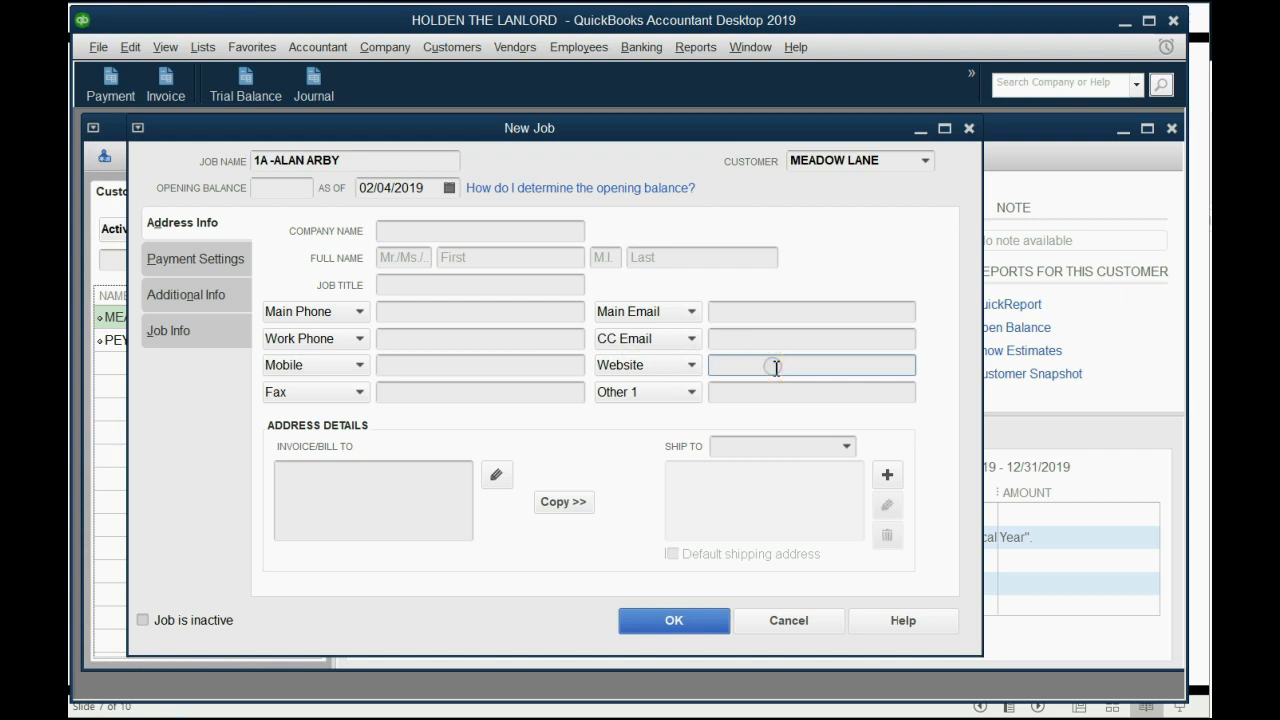
click(200, 294)
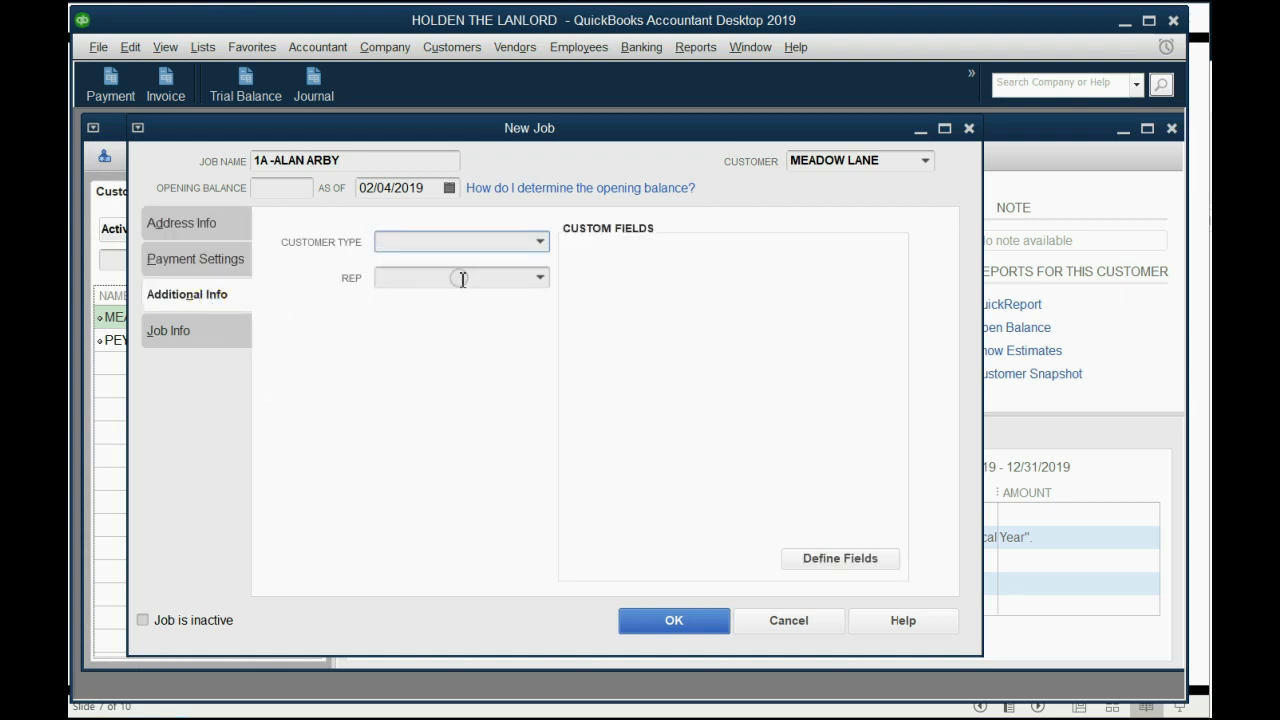
click(218, 332)
click(198, 222)
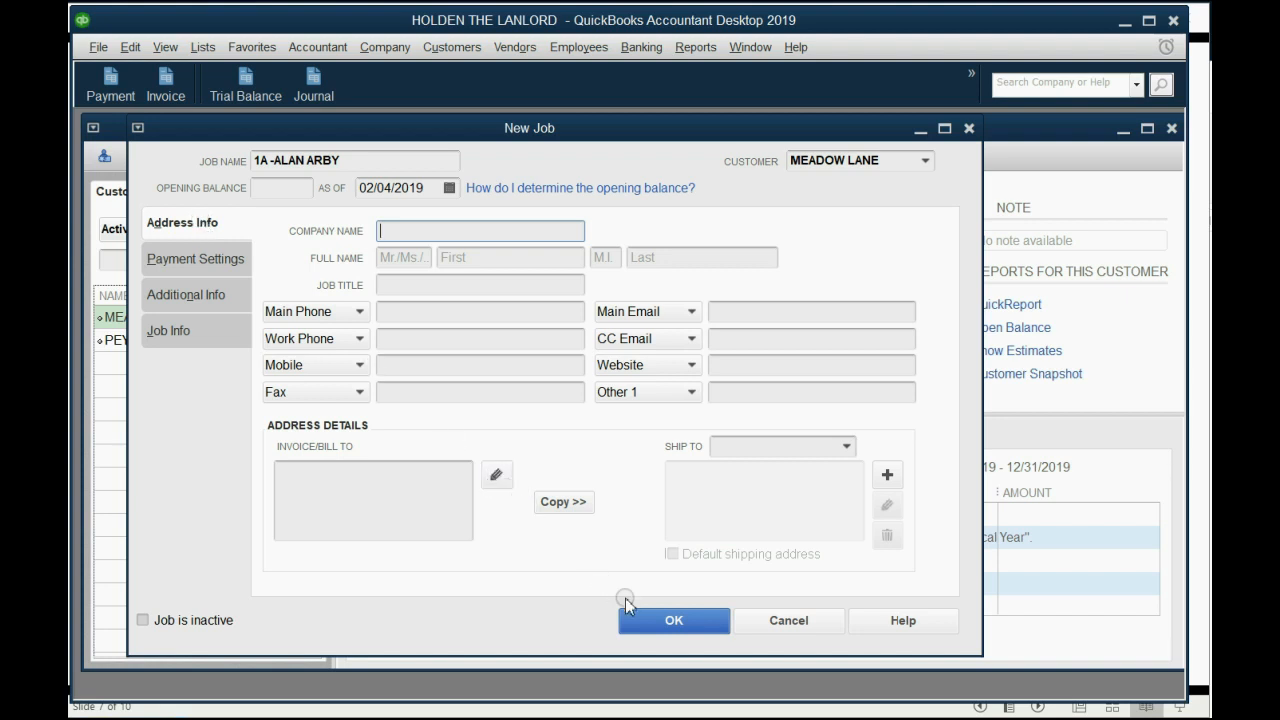
click(673, 620)
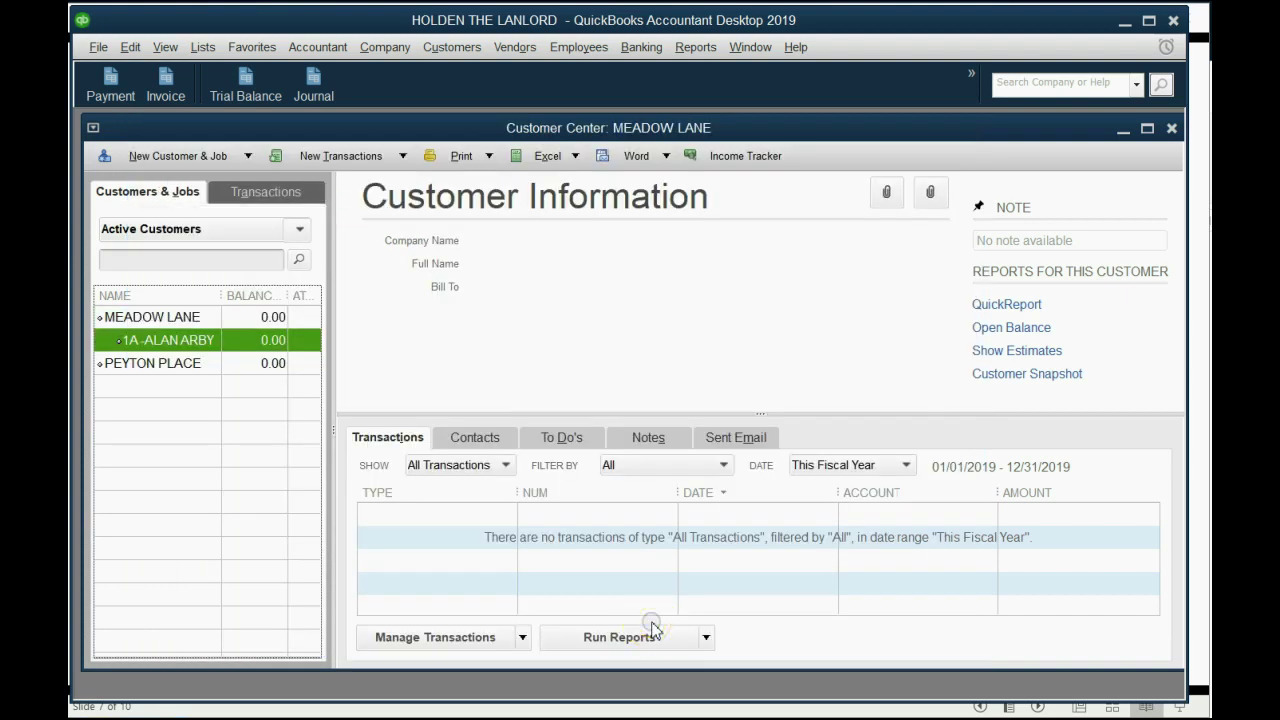
click(172, 318)
click(178, 340)
click(172, 317)
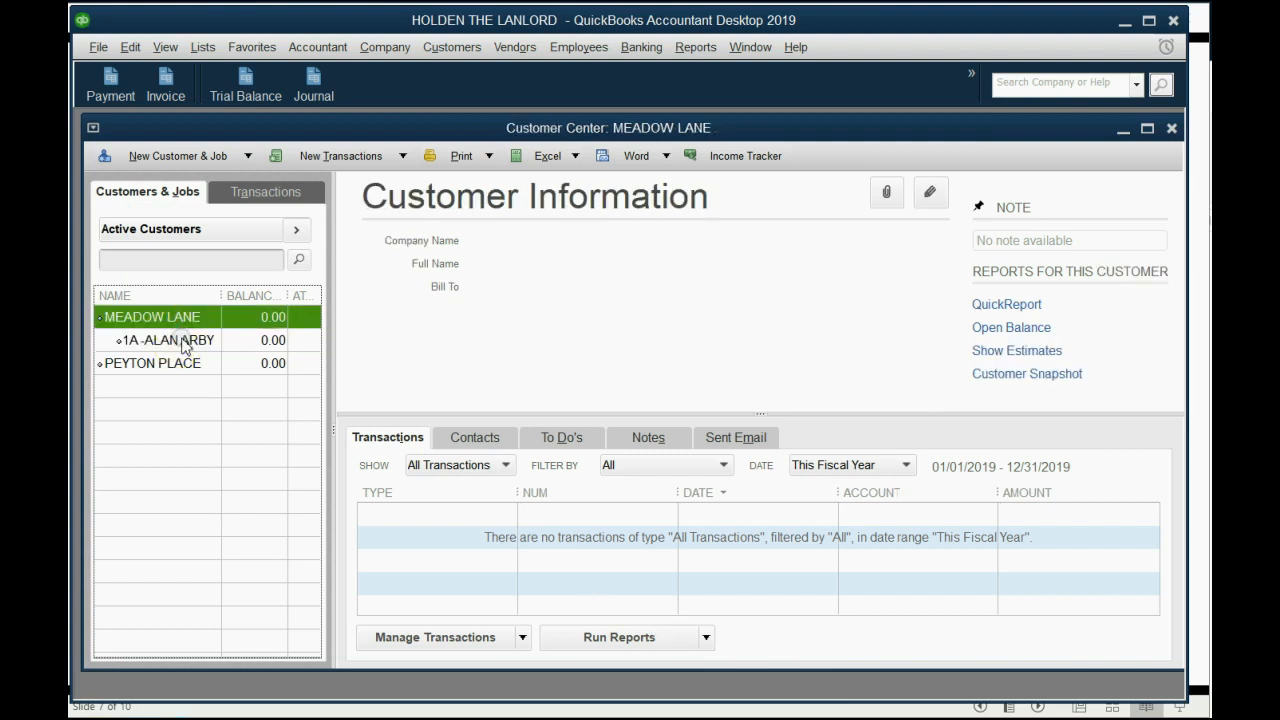
click(182, 341)
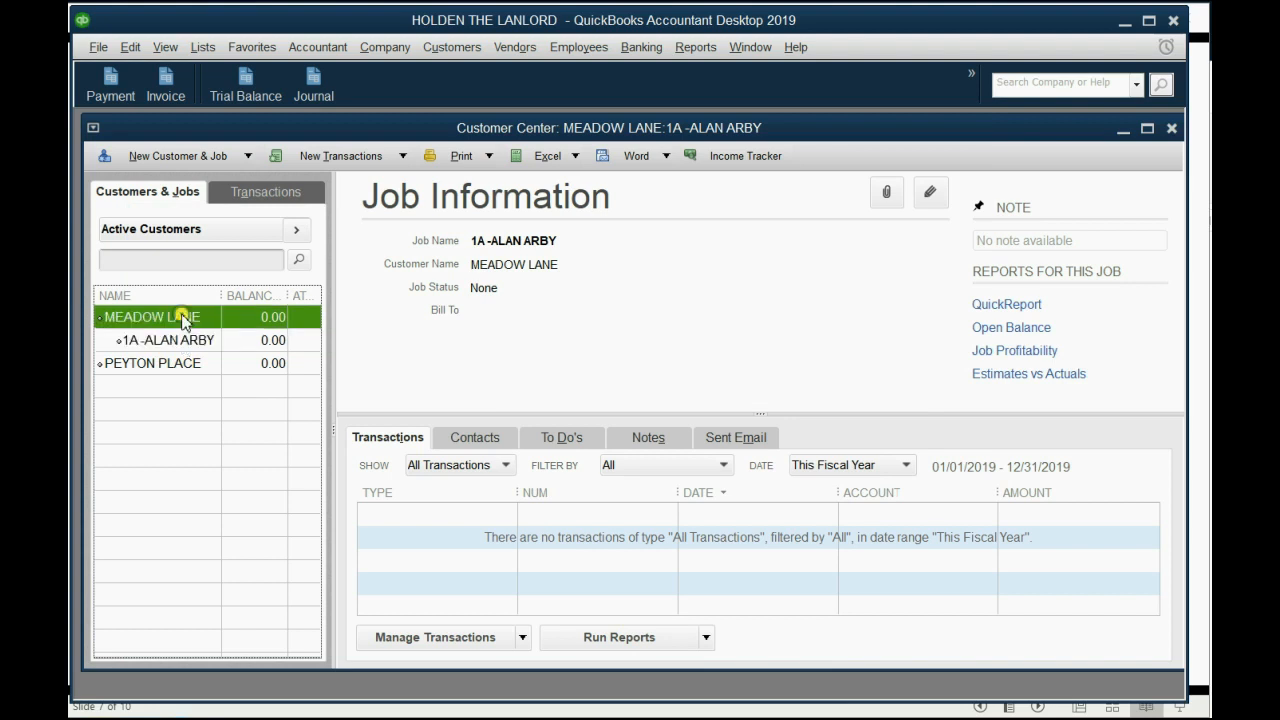
click(172, 317)
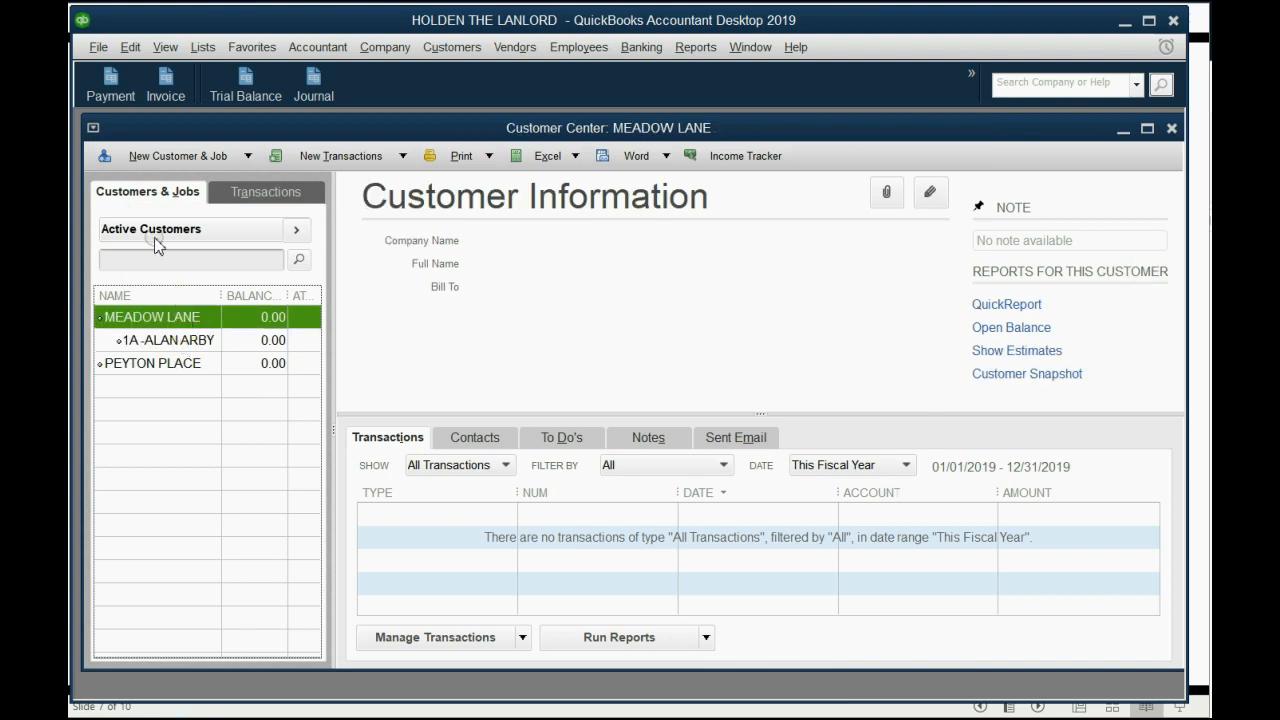
Add the job 2B-BETTY BOOP under MEADOW LANE and reselect MEADOW LANE.
click(143, 160)
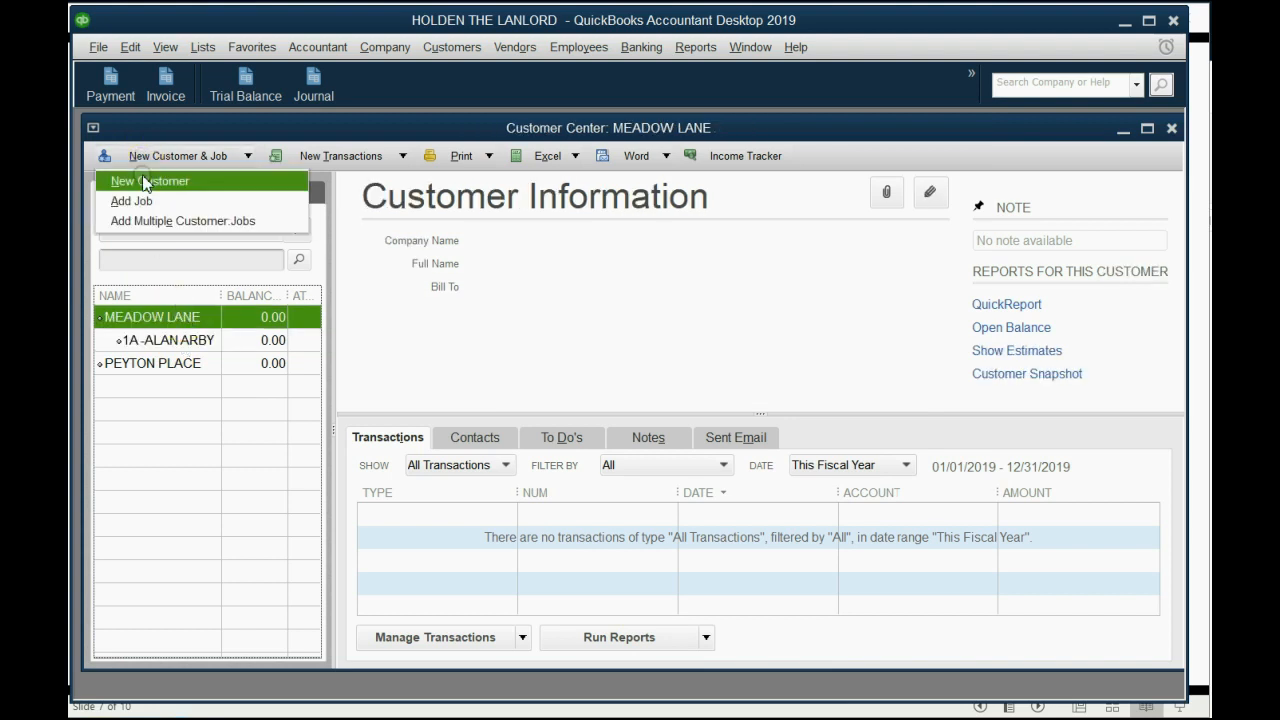
click(130, 201)
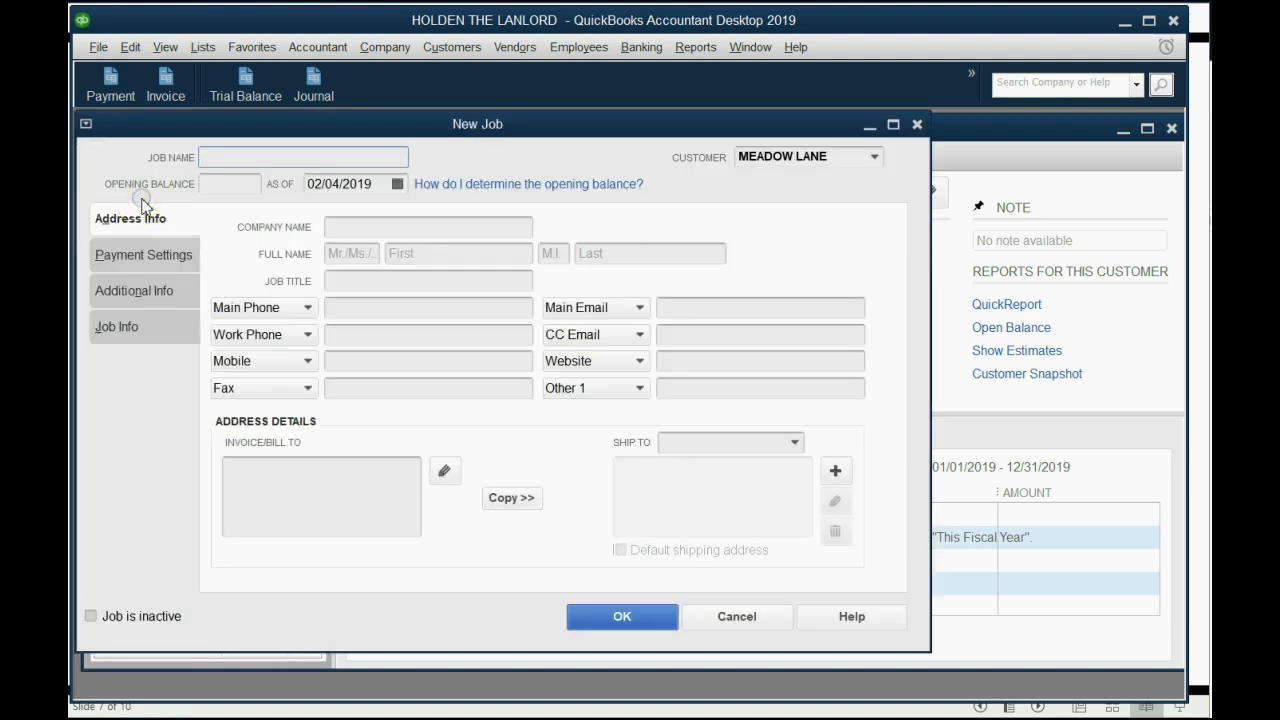
text(2B-BETTY BOOP)
click(410, 340)
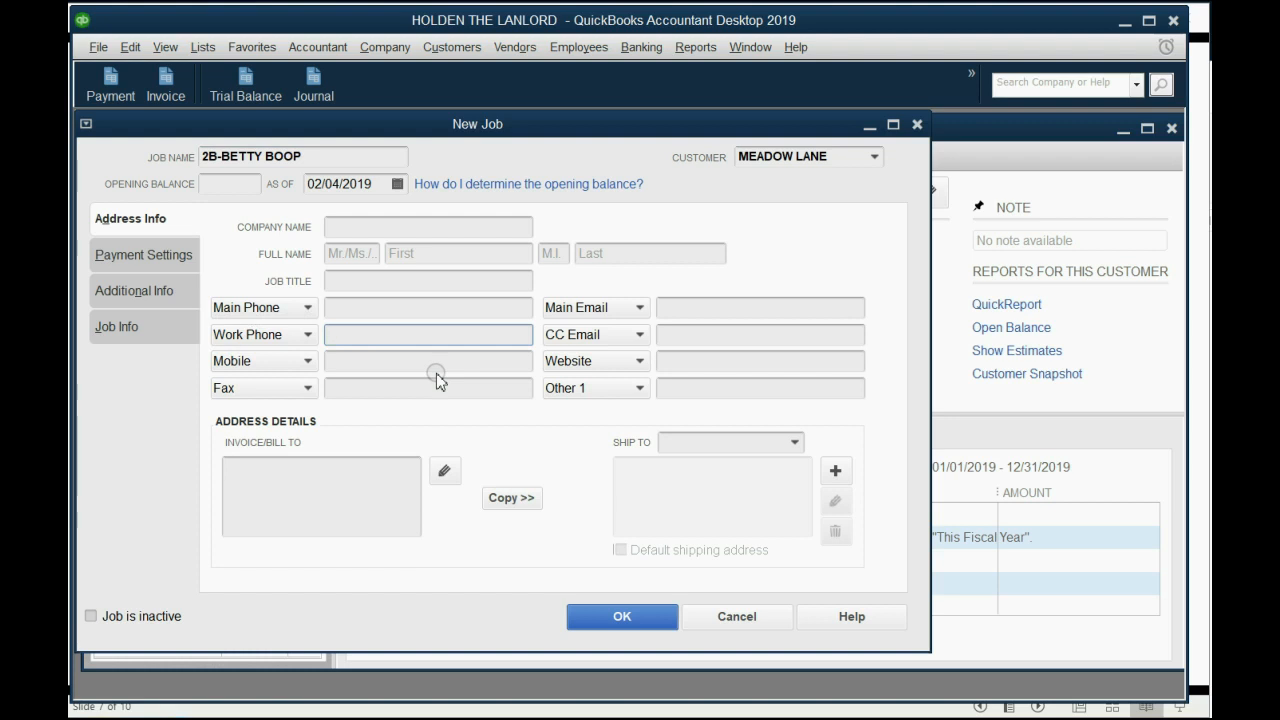
click(608, 614)
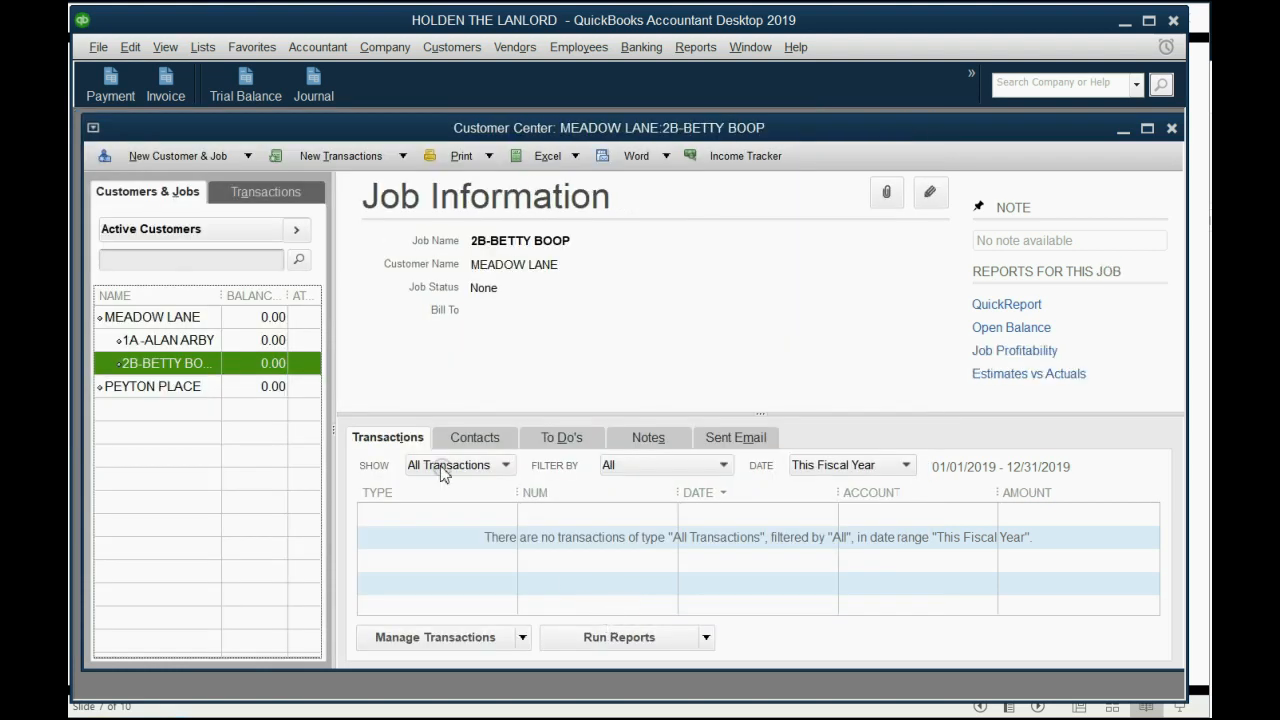
click(152, 317)
click(165, 363)
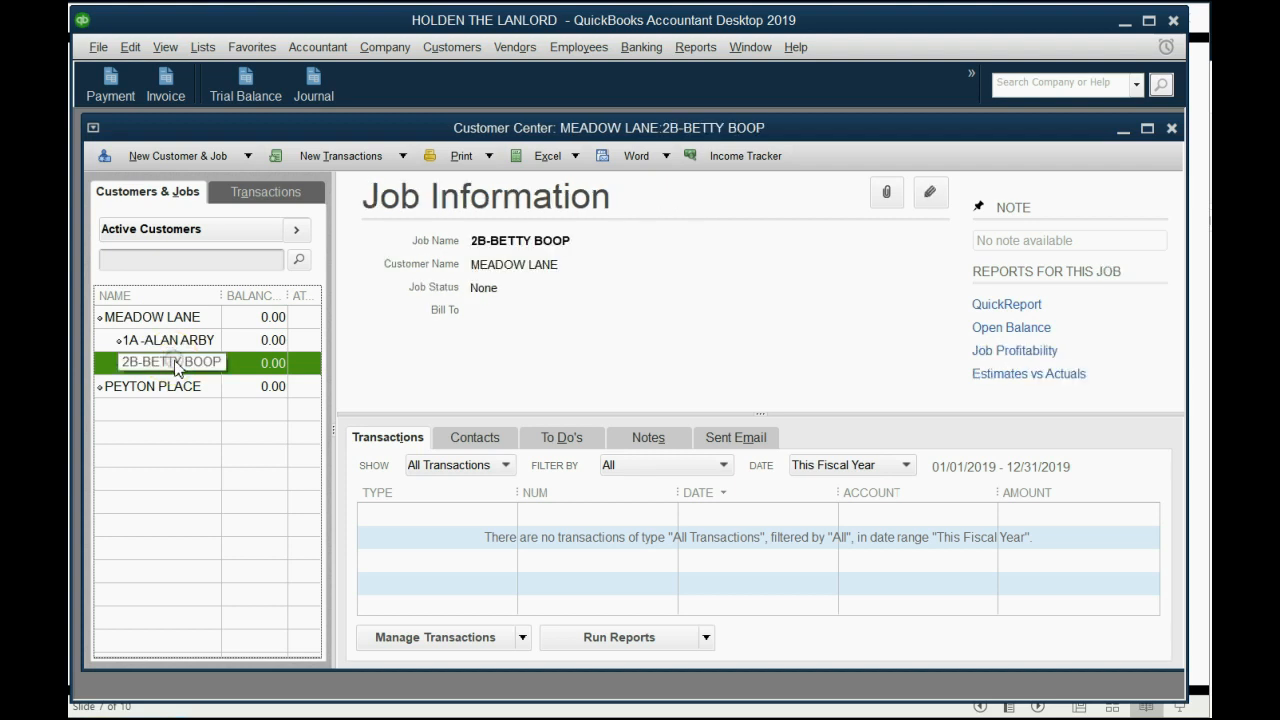
click(143, 318)
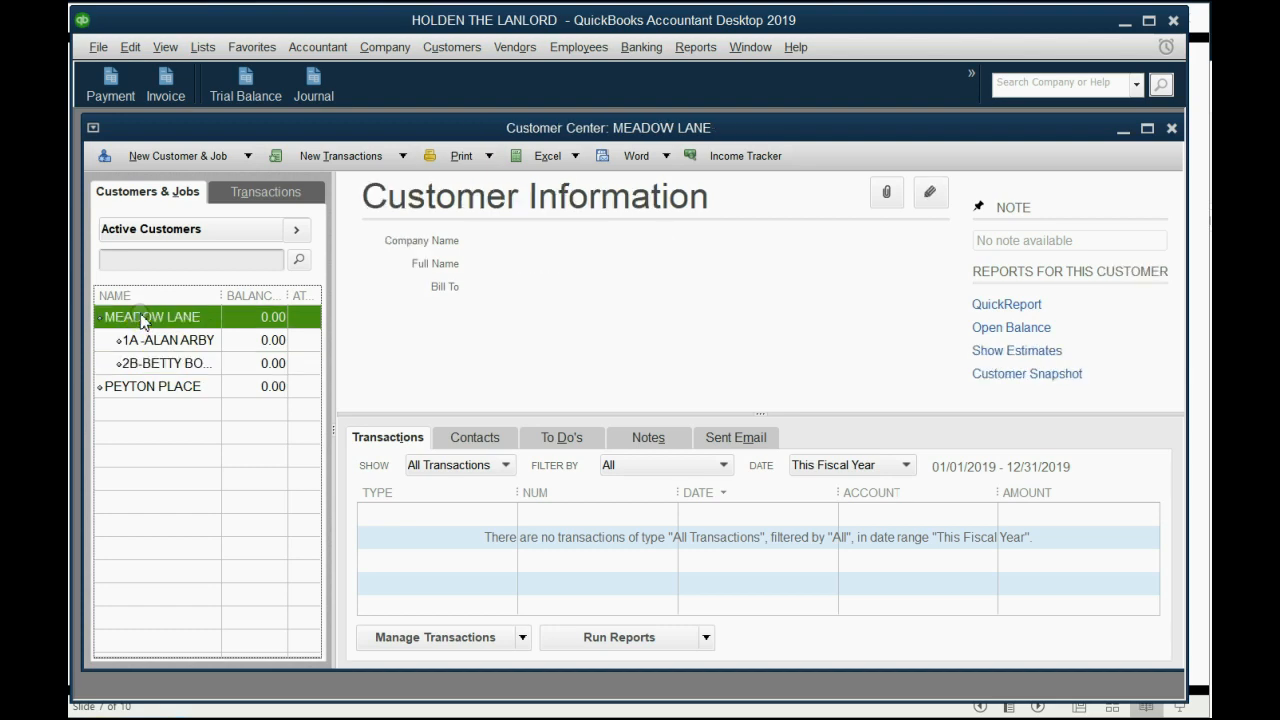
click(150, 156)
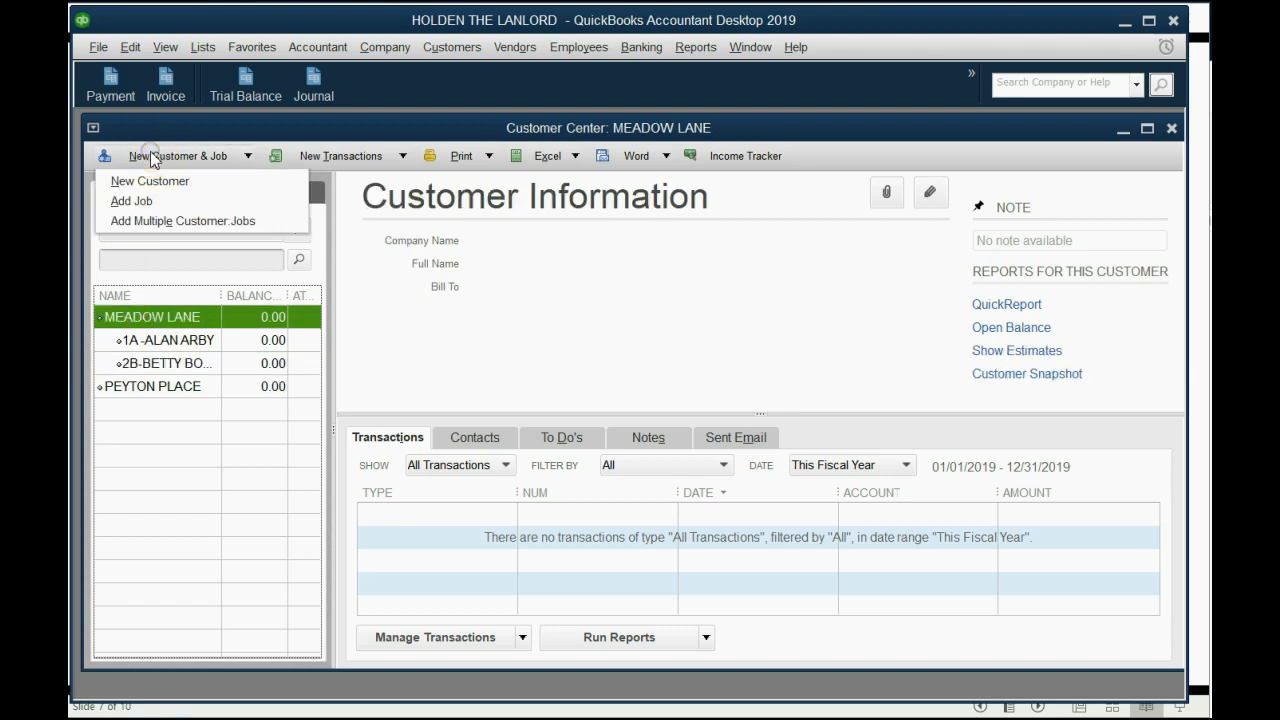
click(154, 203)
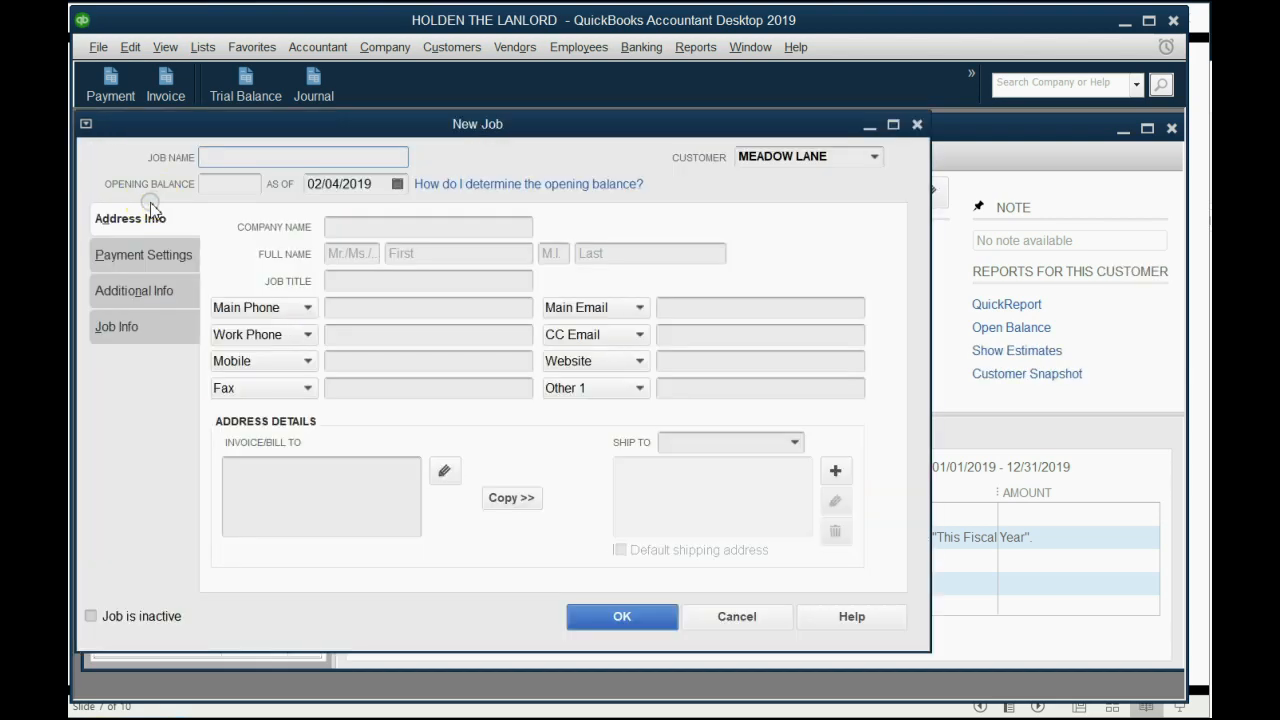
text(3)
text(C-)
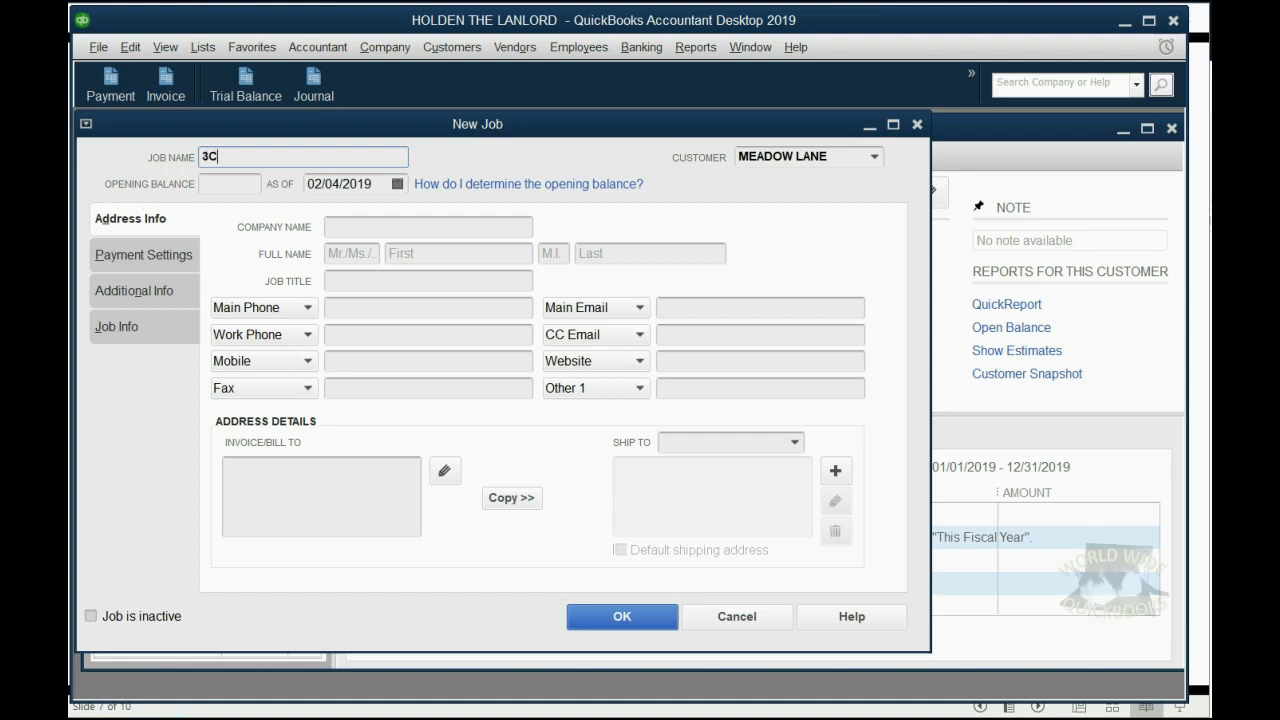
text(CANDY CHARLES)
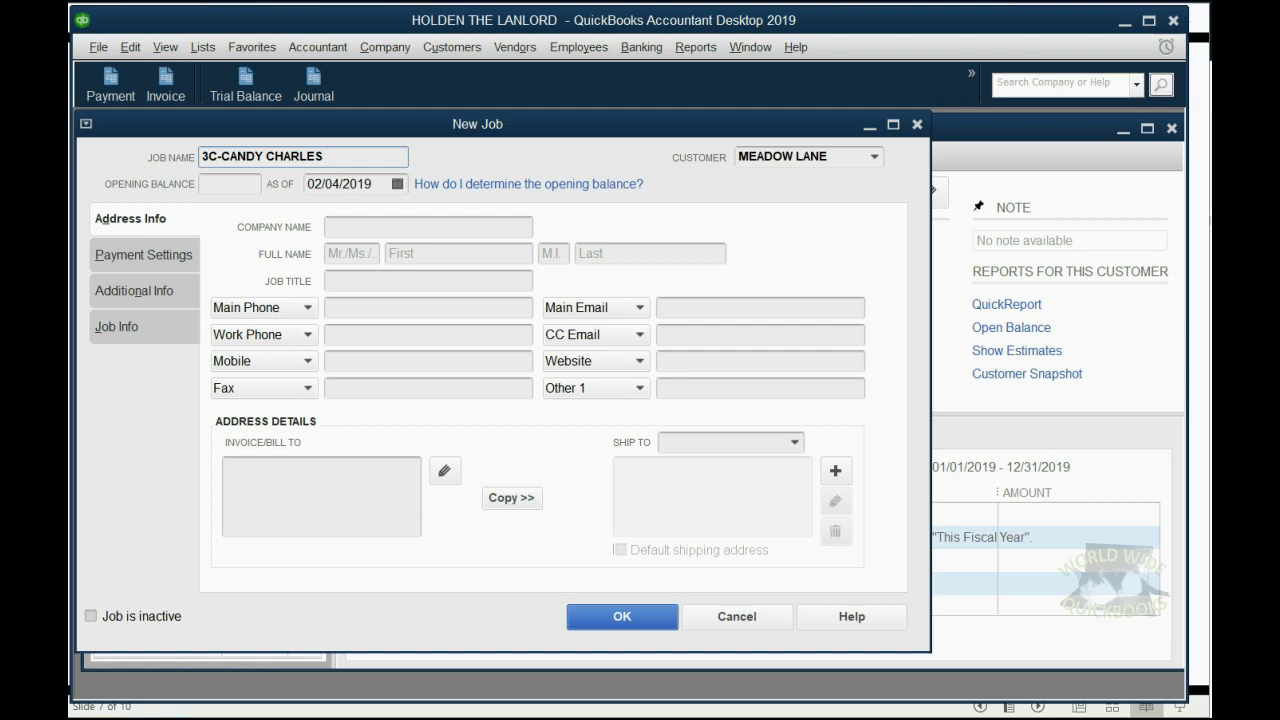
click(610, 616)
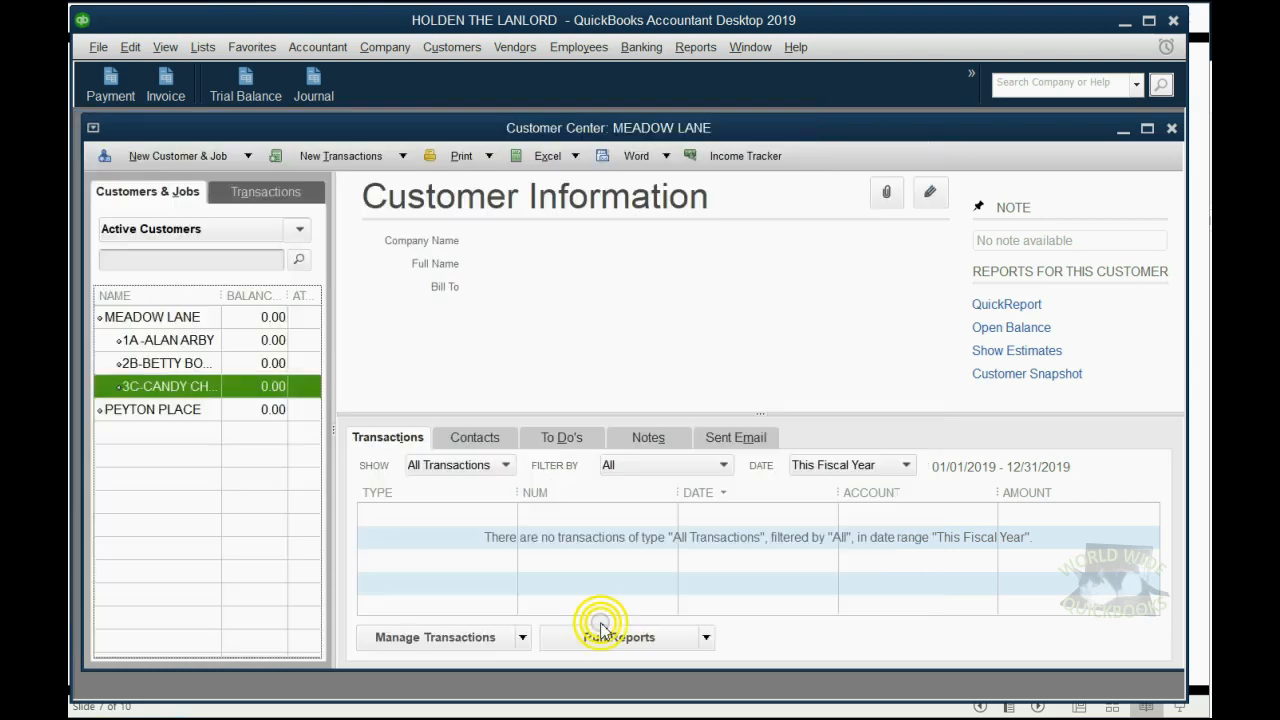
click(152, 317)
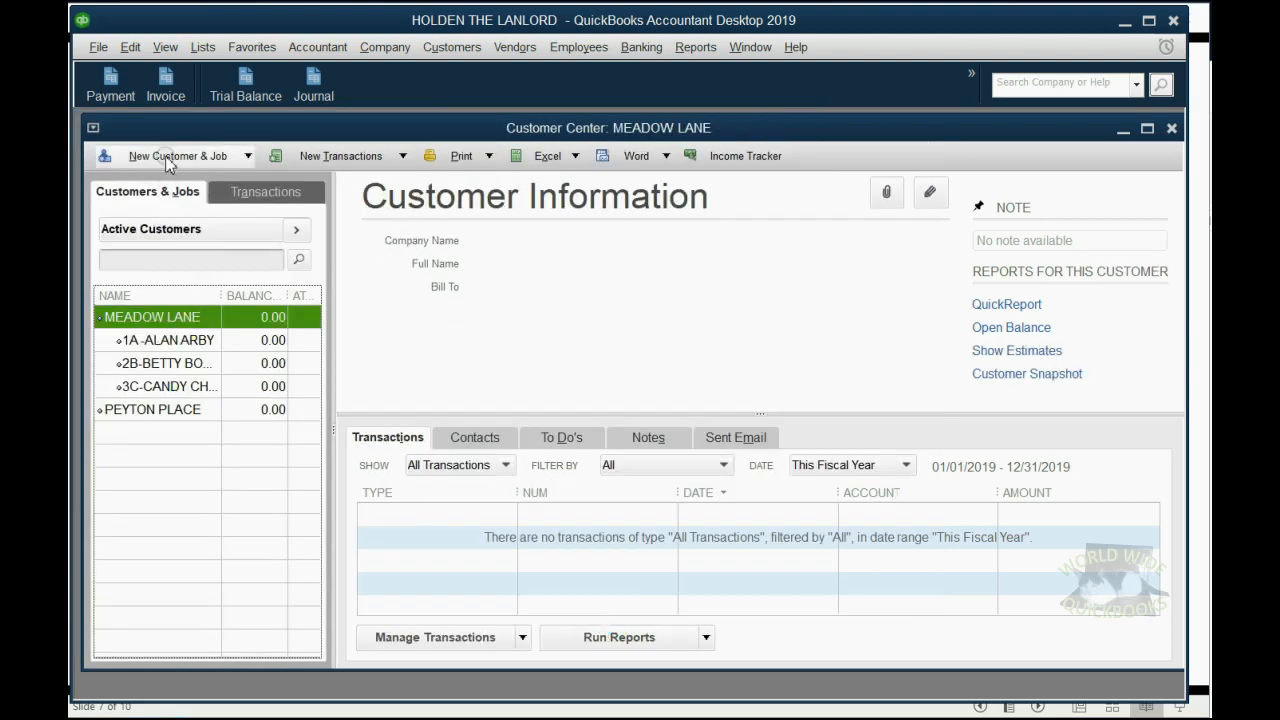
click(177, 156)
click(150, 198)
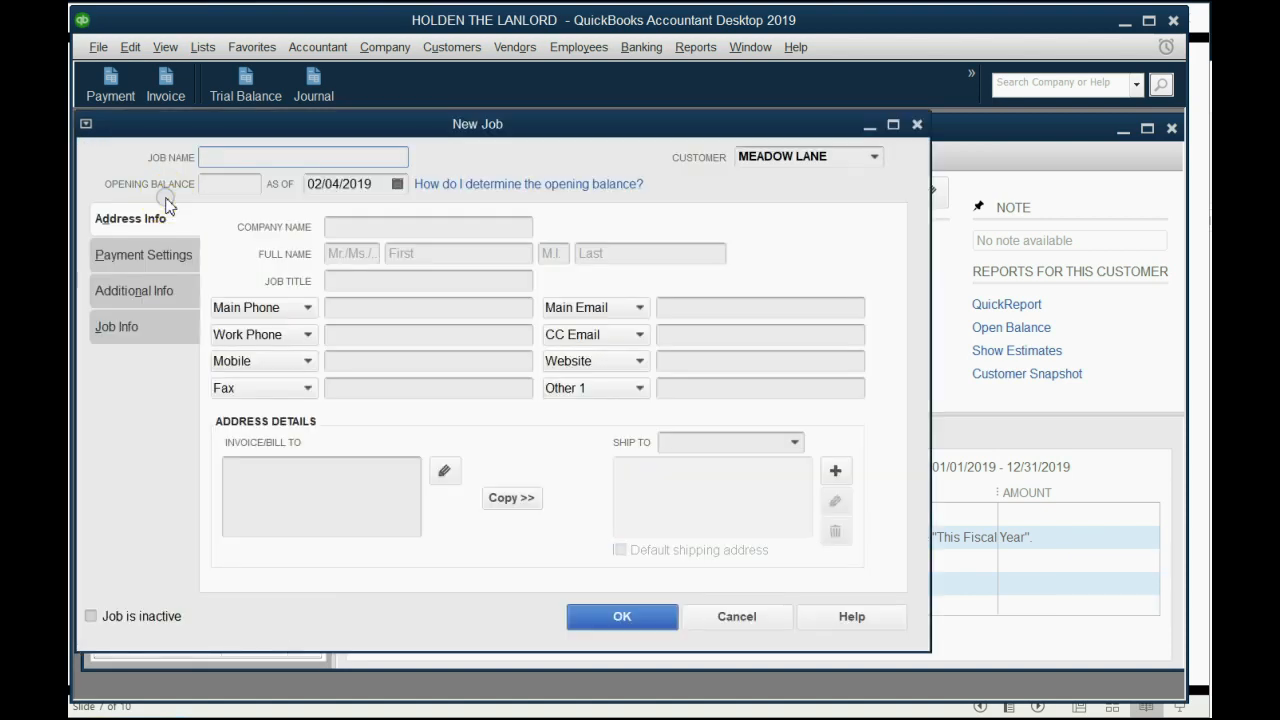
text(4D-DAVE)
text( DINI)
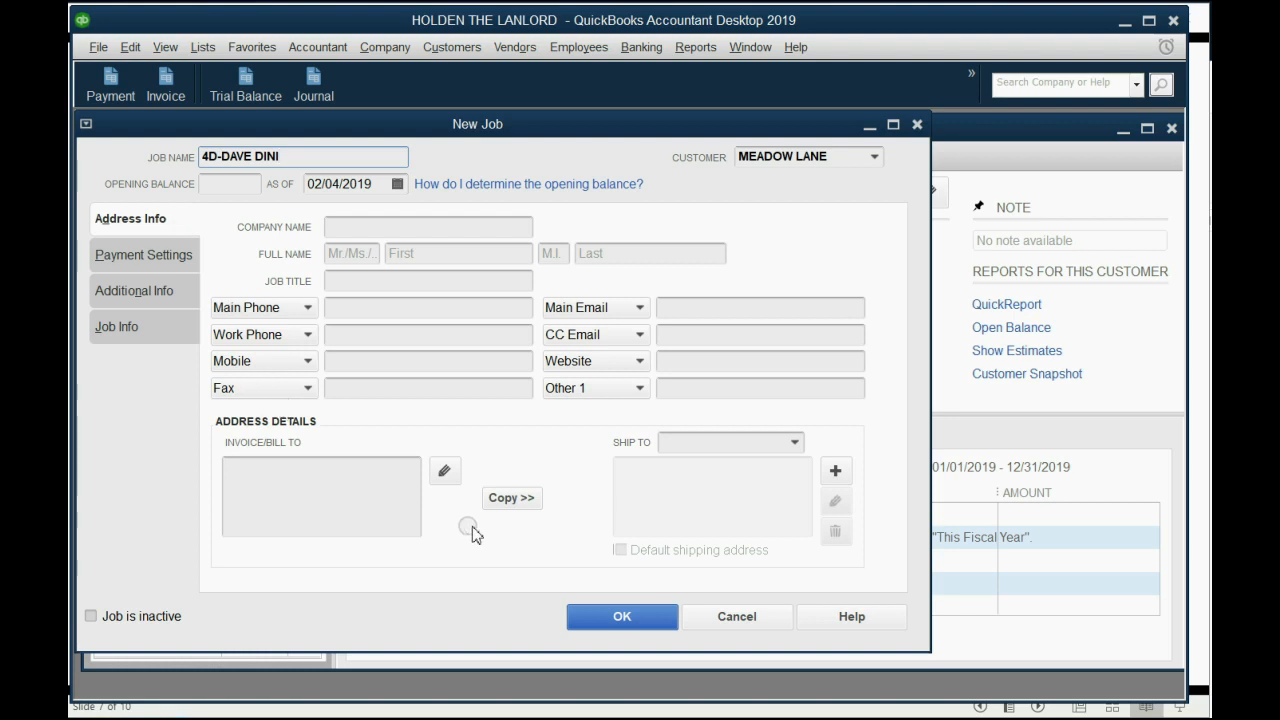
click(600, 616)
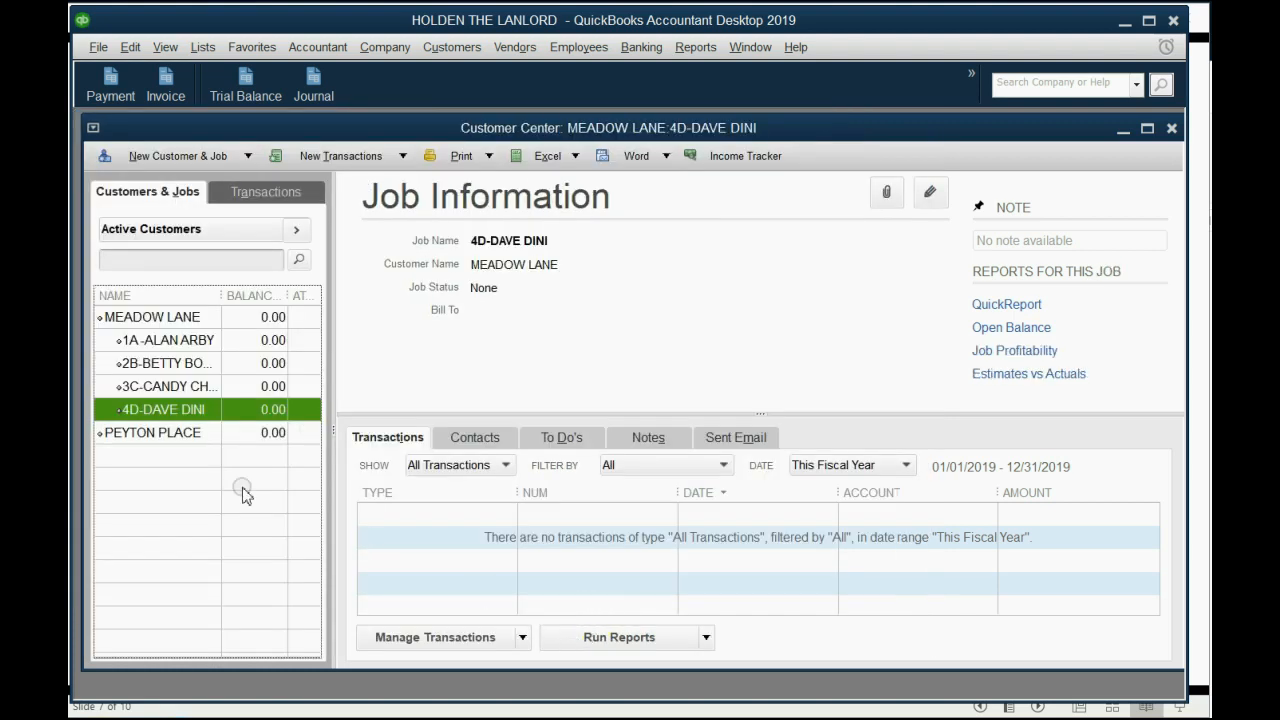
click(152, 340)
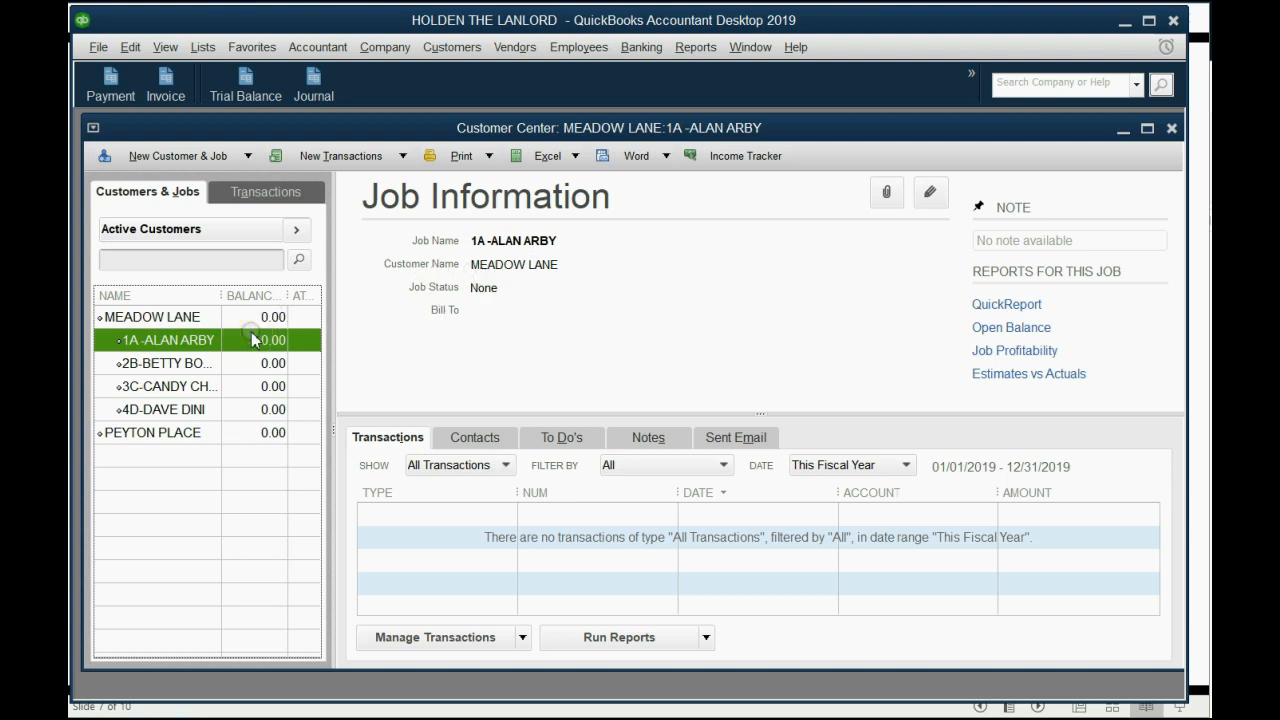
click(462, 535)
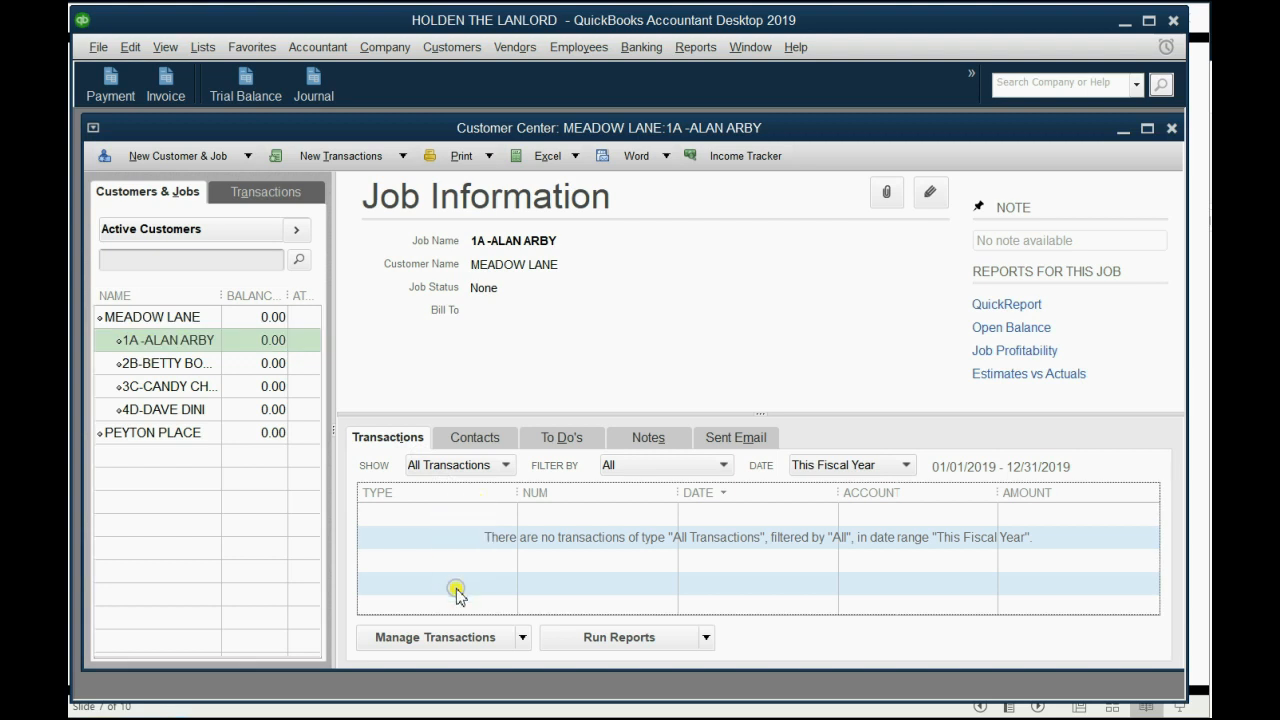
click(180, 434)
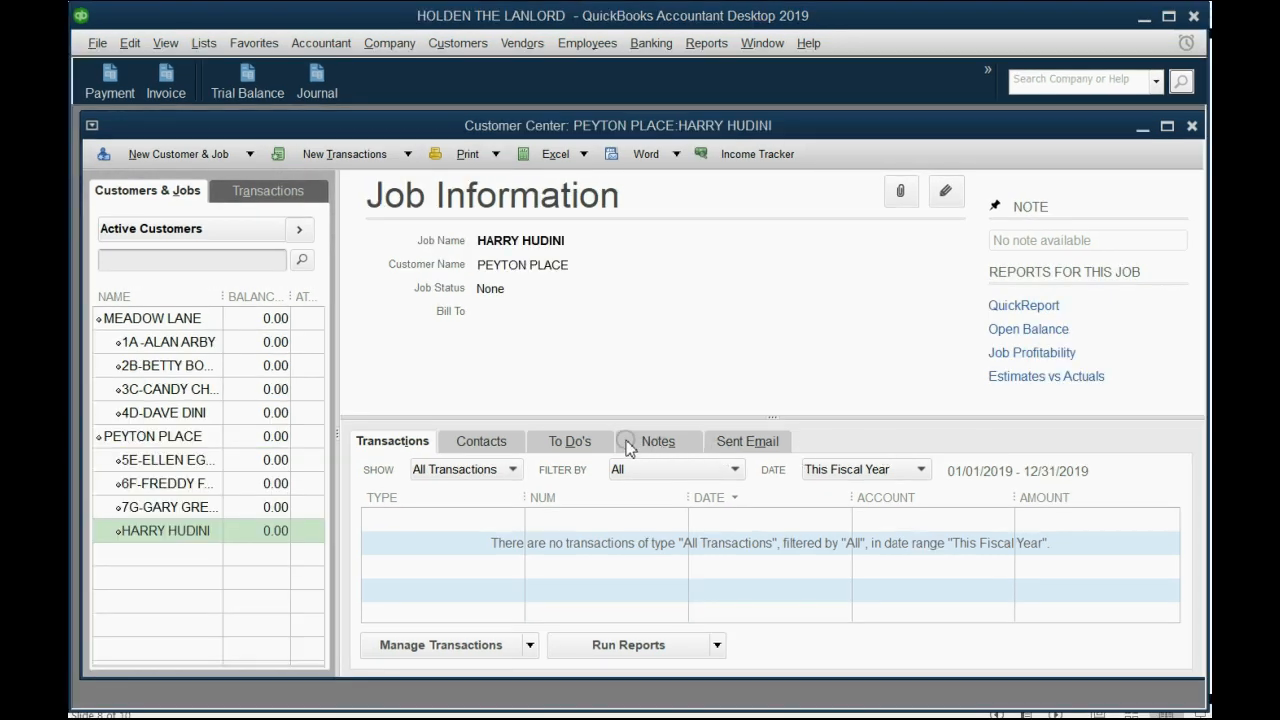
Step through PEYTON PLACE's four tenant jobs in the Customers & Jobs list and back to PEYTON PLACE.
click(120, 437)
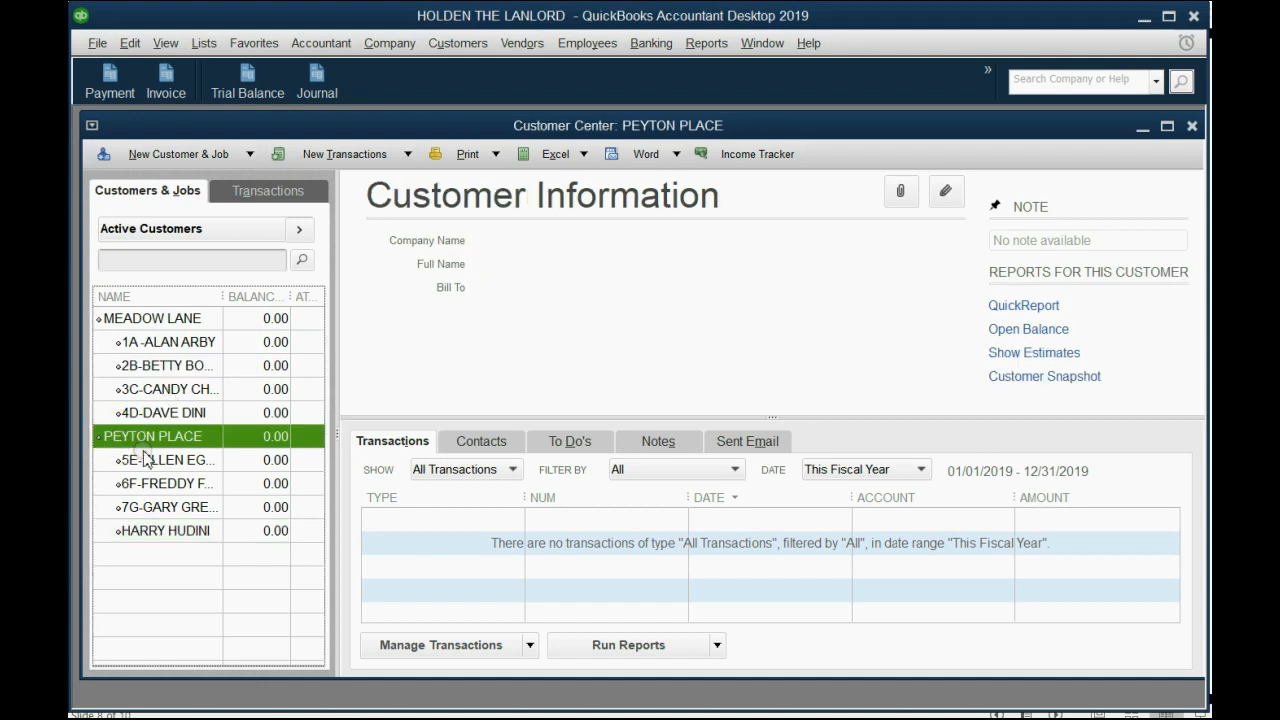
click(140, 460)
click(145, 484)
click(152, 508)
click(150, 531)
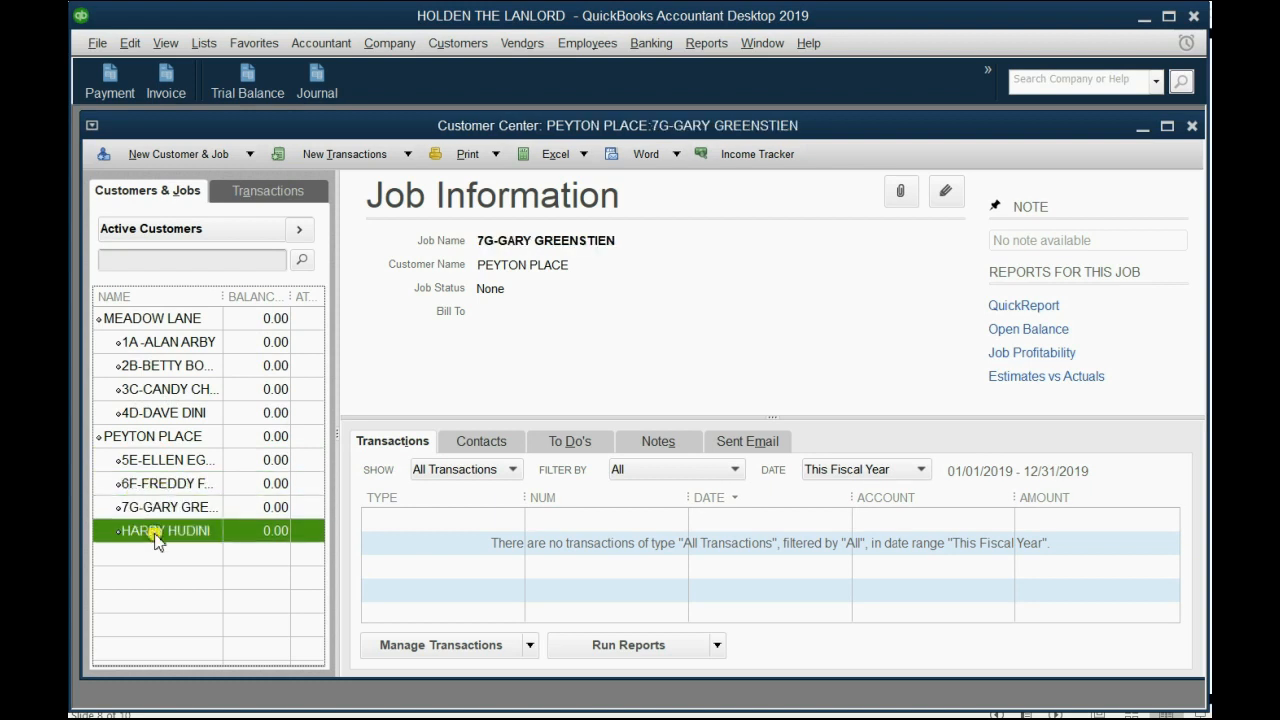
click(150, 437)
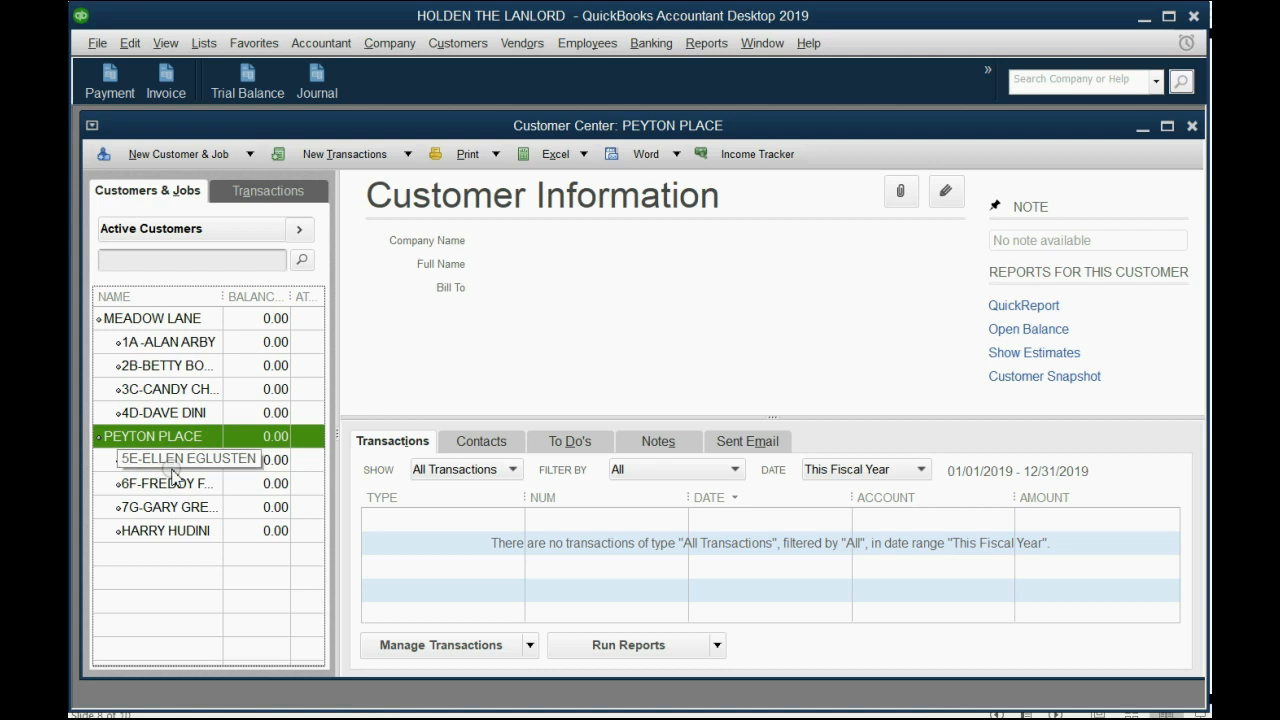
In 6F-FREDDY FRODDA's Edit Job, try MEADOW LANE as customer, keep PEYTON PLACE, and cancel.
double_click(165, 483)
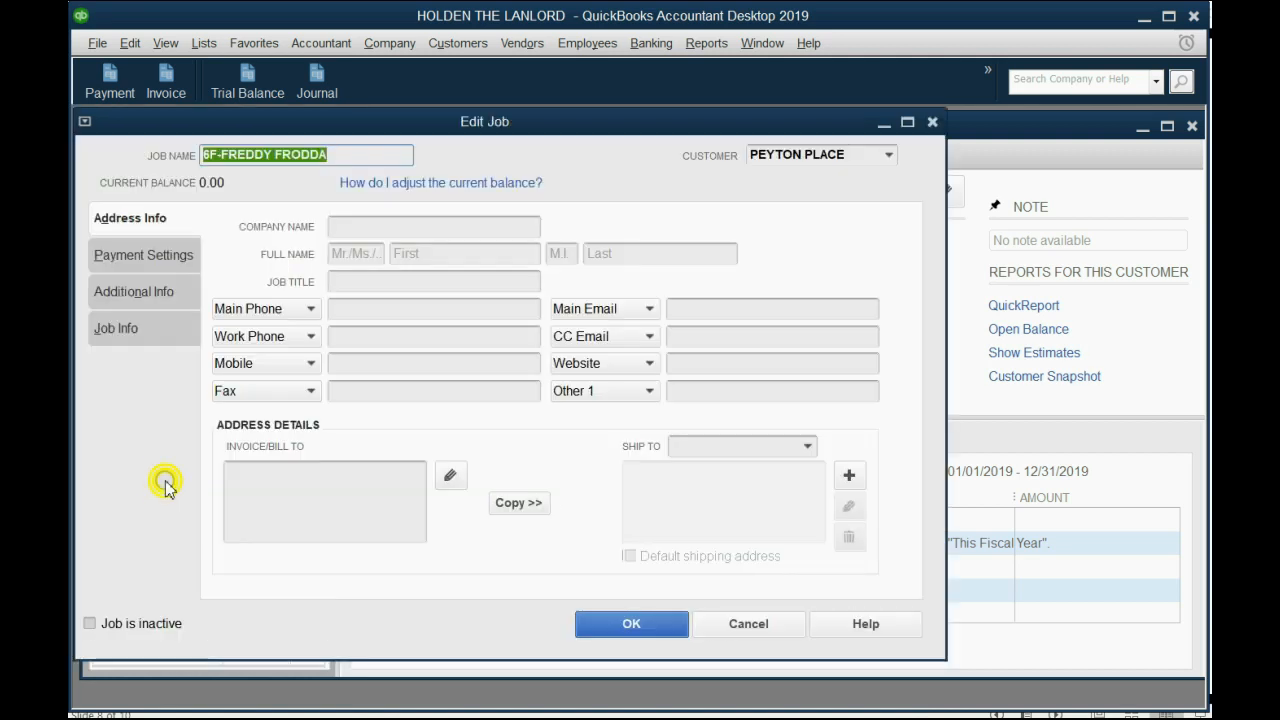
click(888, 157)
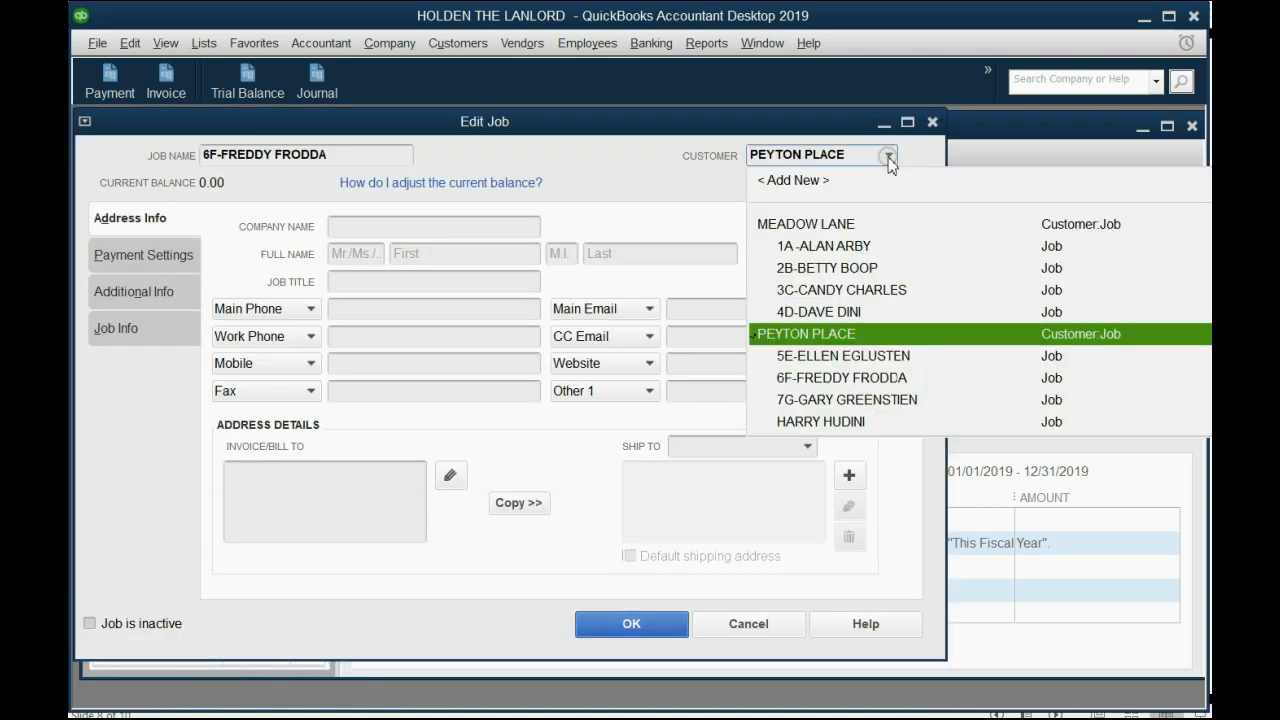
click(838, 224)
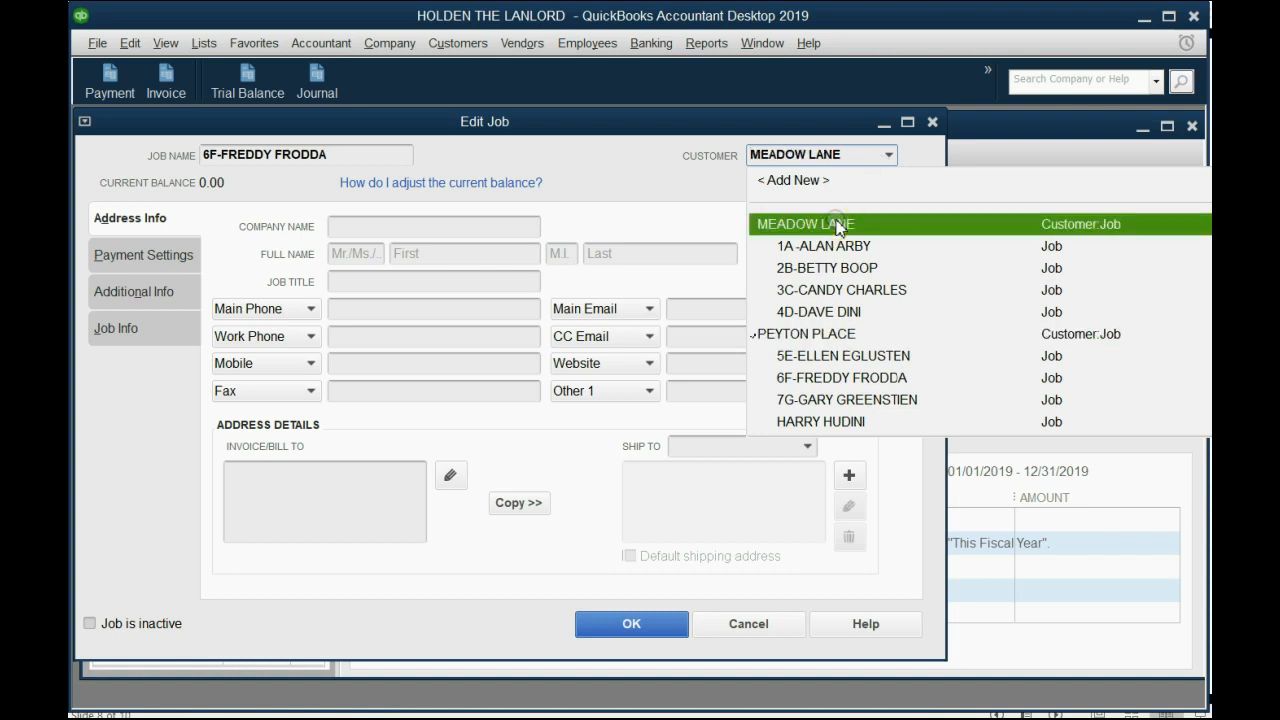
click(829, 330)
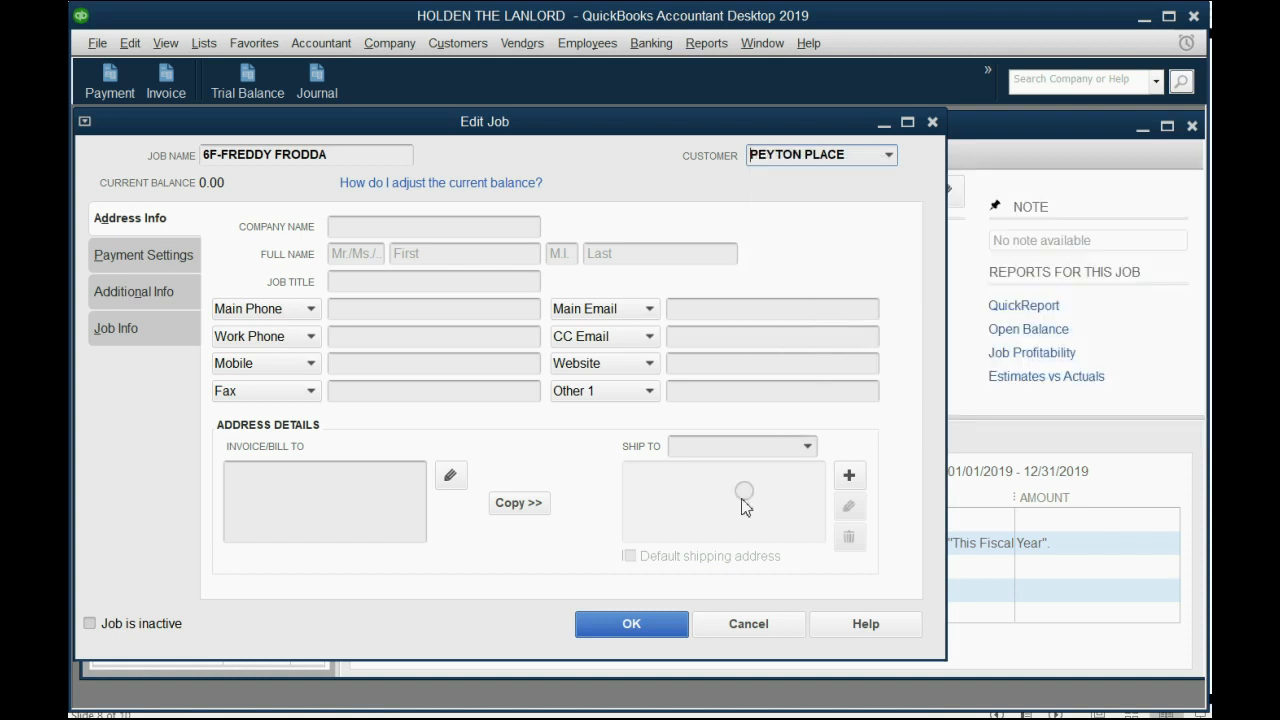
click(748, 623)
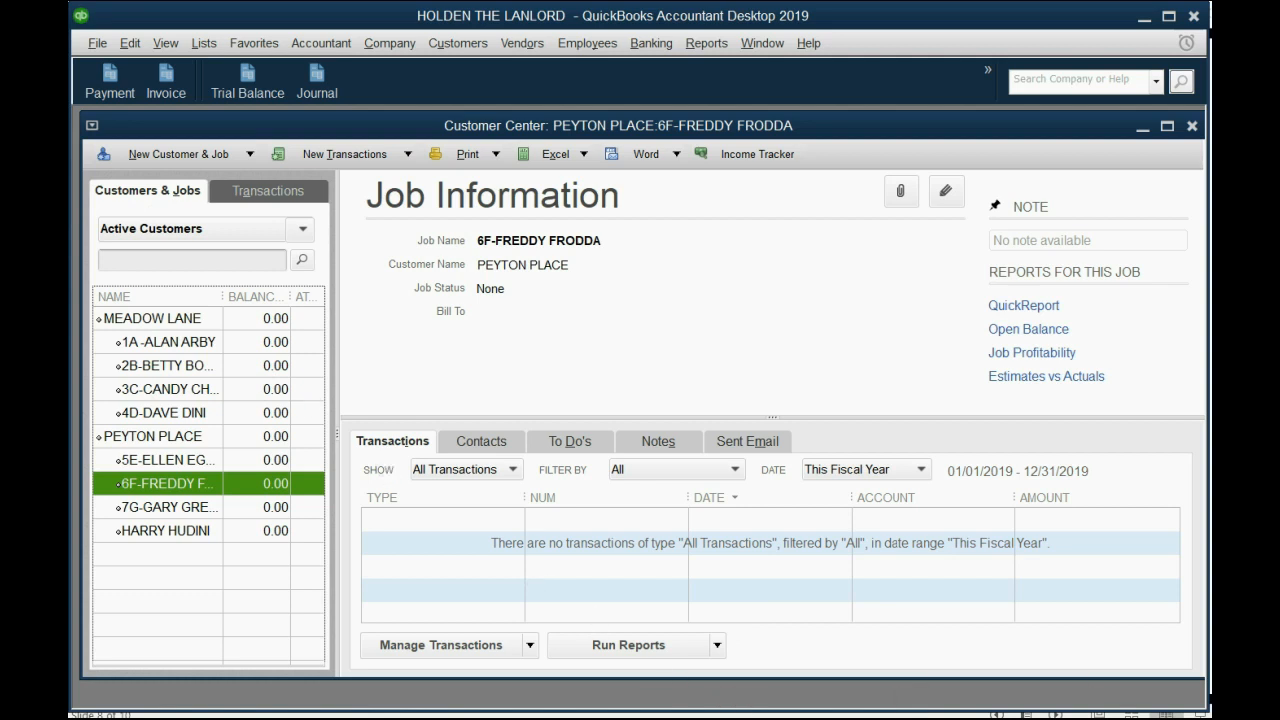
key(alt+Tab)
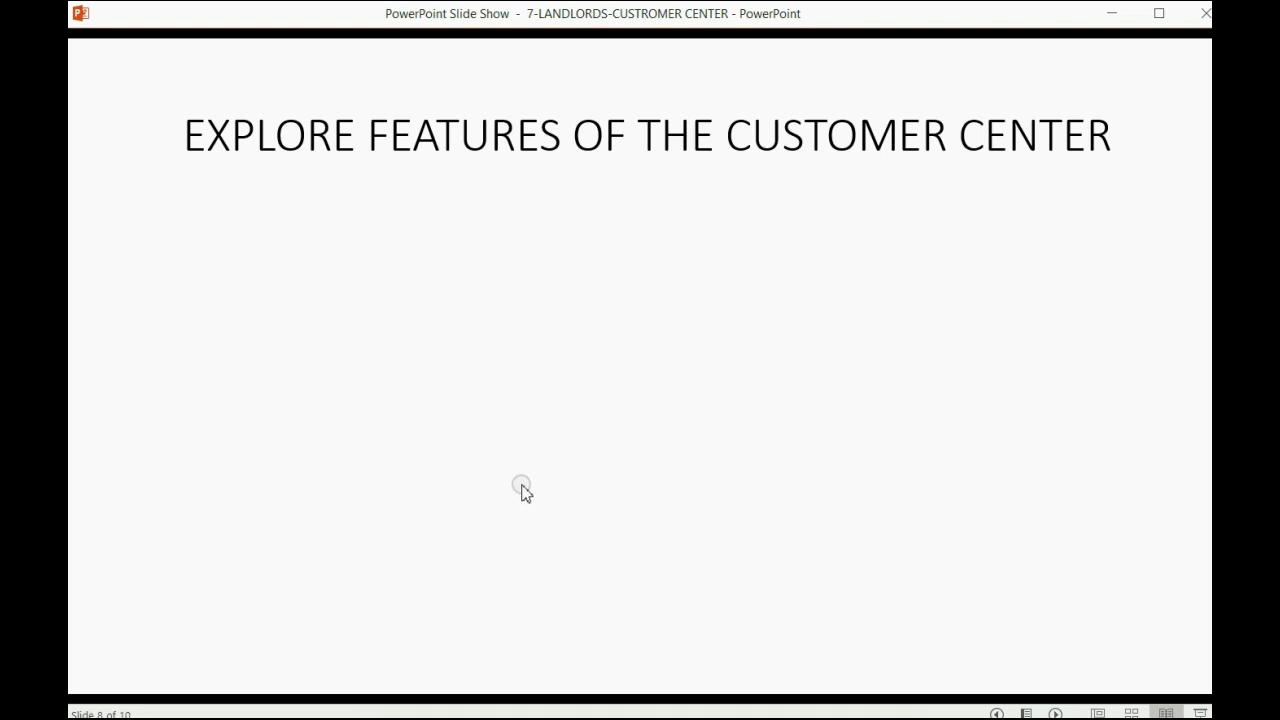
Reveal the slide bullet "See every transaction with that tenant" and return to QuickBooks.
click(760, 482)
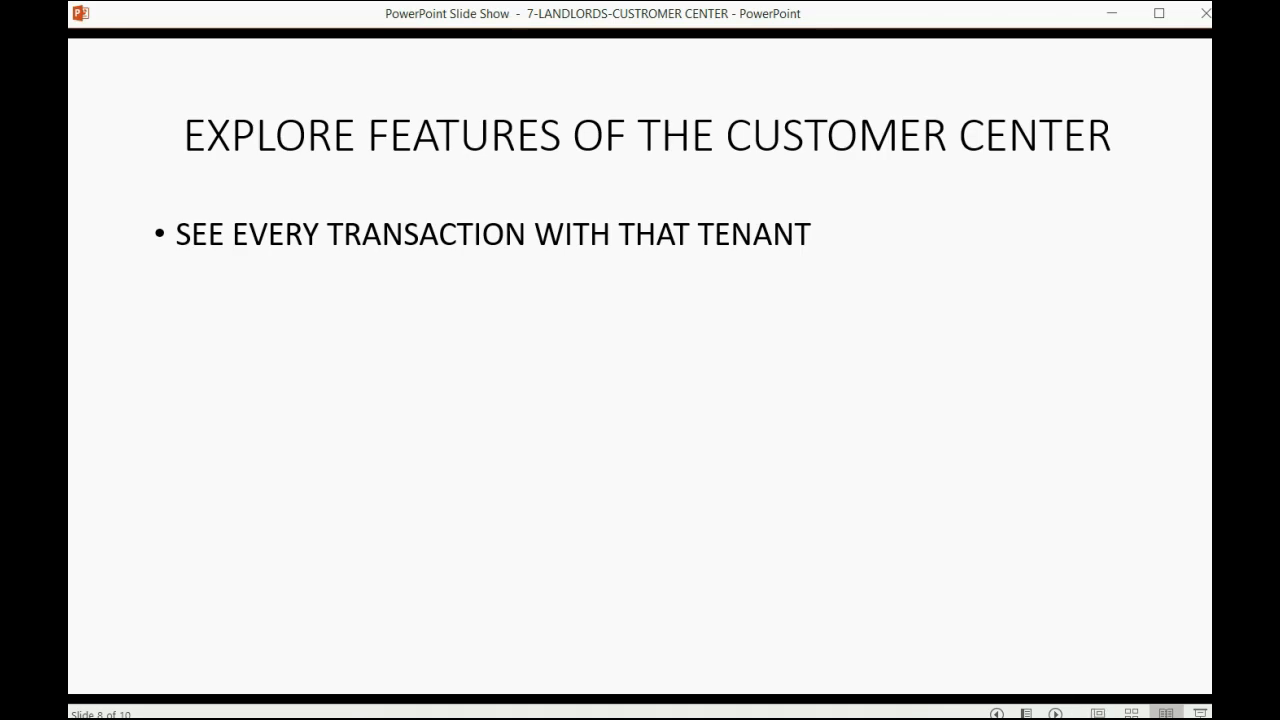
key(alt+Tab)
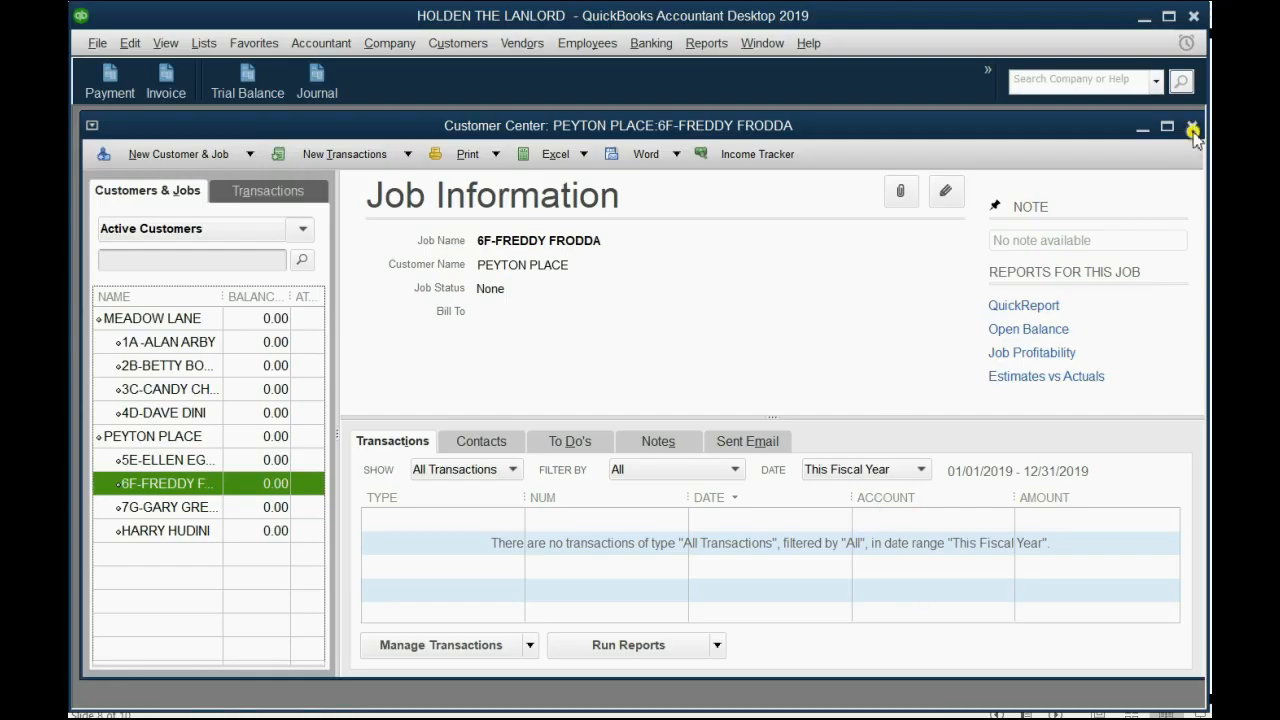
Close the Customer Center and reopen it from the Customers menu.
click(1193, 128)
click(457, 43)
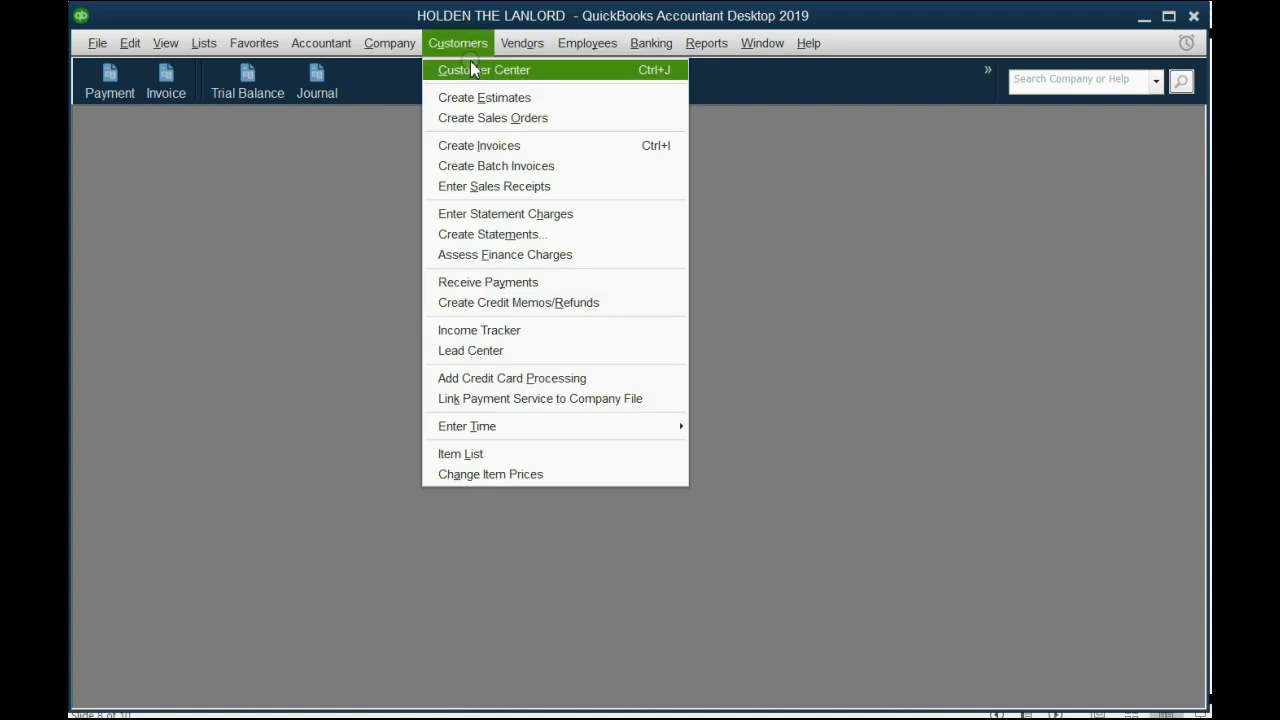
click(473, 72)
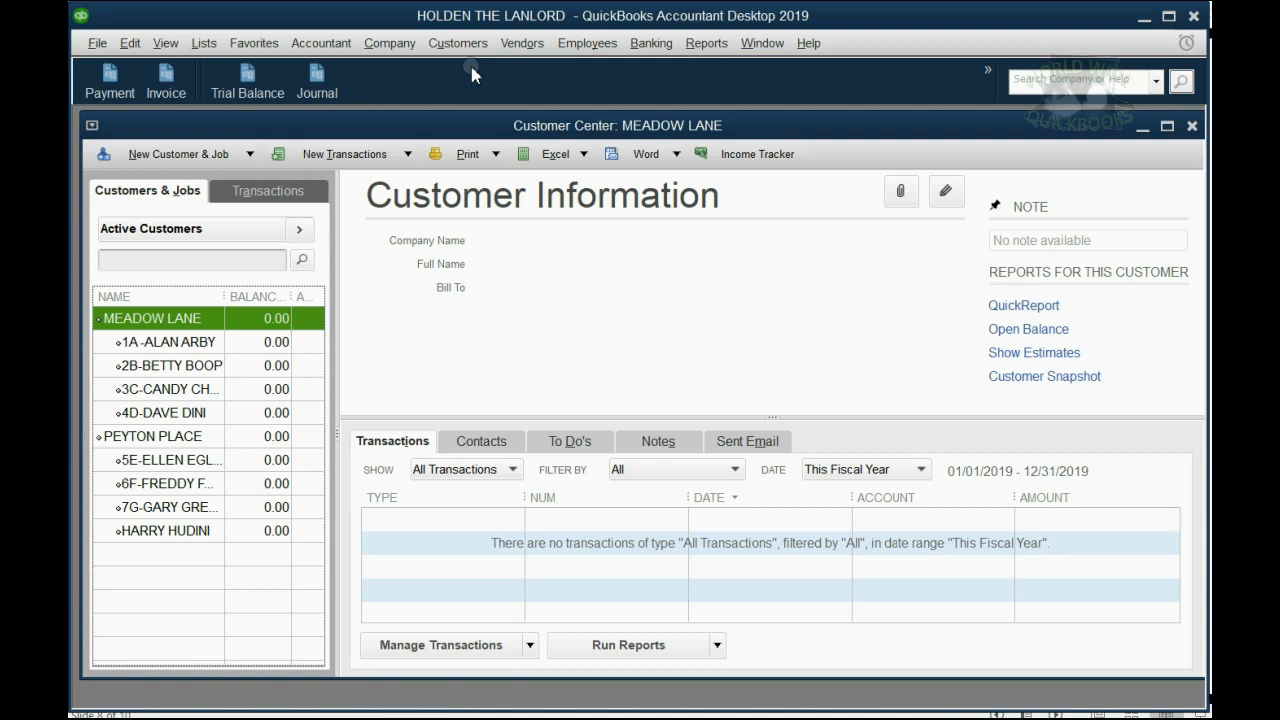
Add a Customers shortcut for the Customer Center to the icon bar and test it.
click(166, 43)
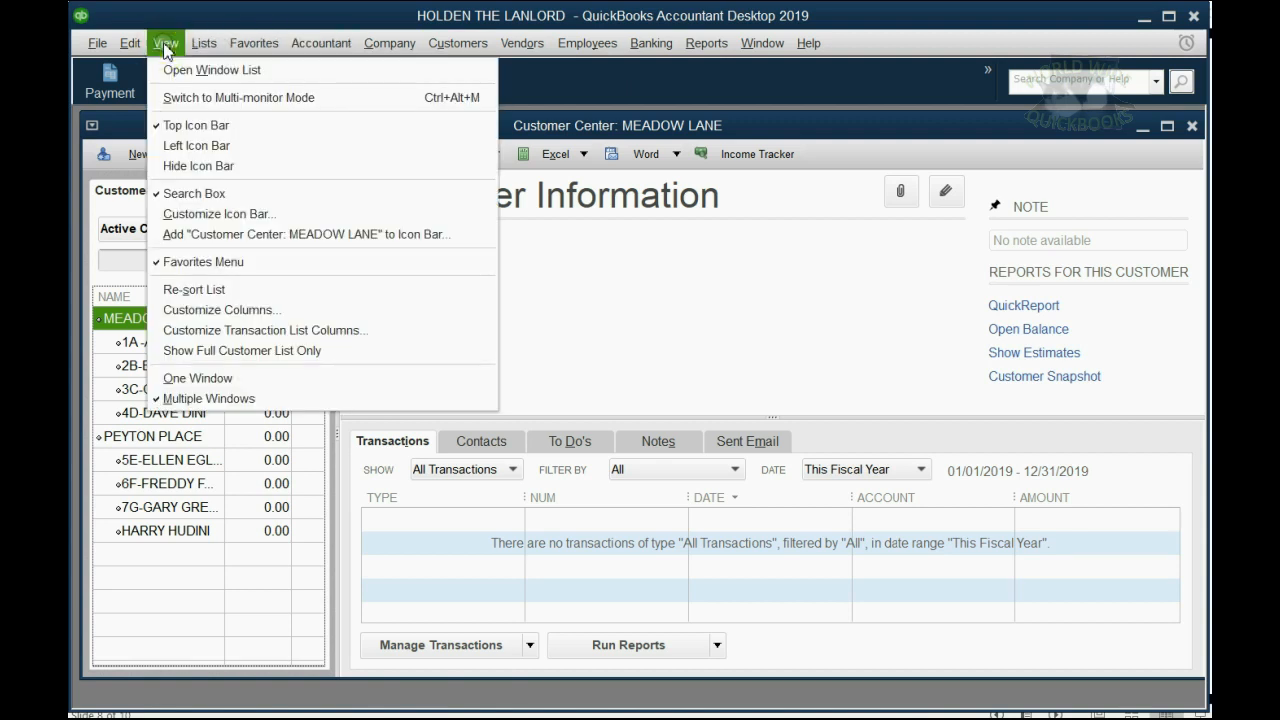
click(240, 236)
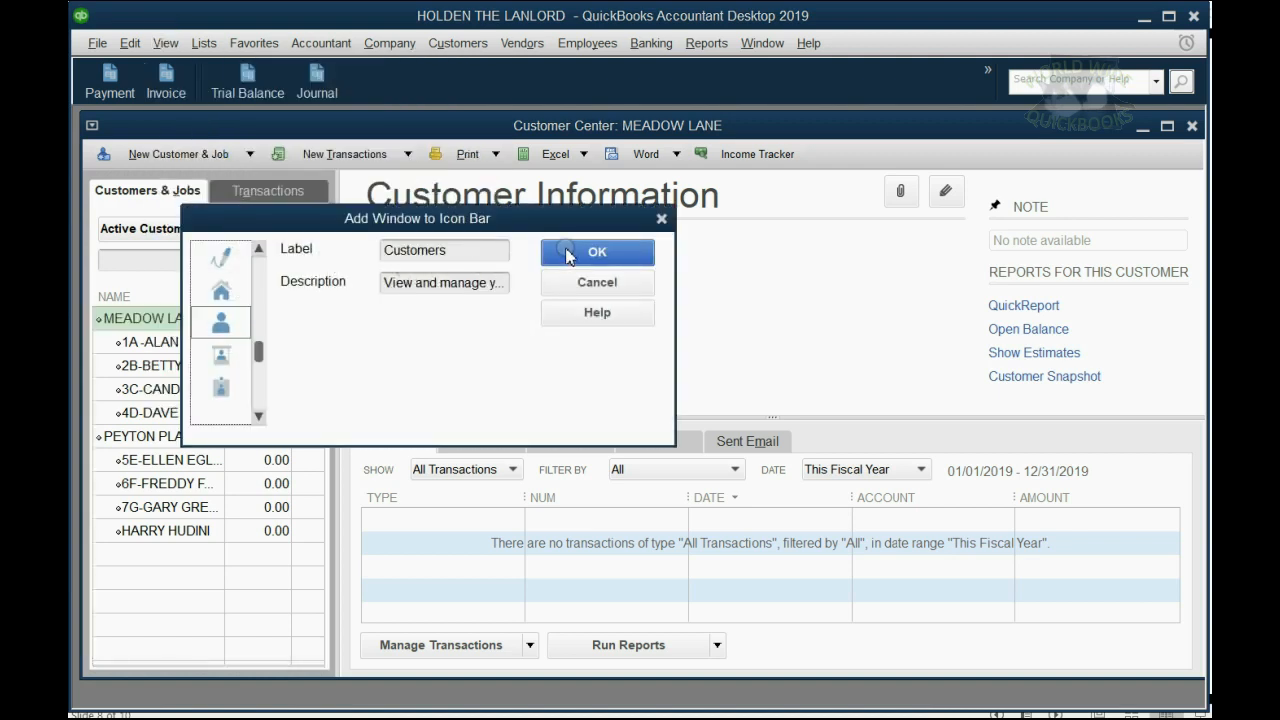
click(596, 252)
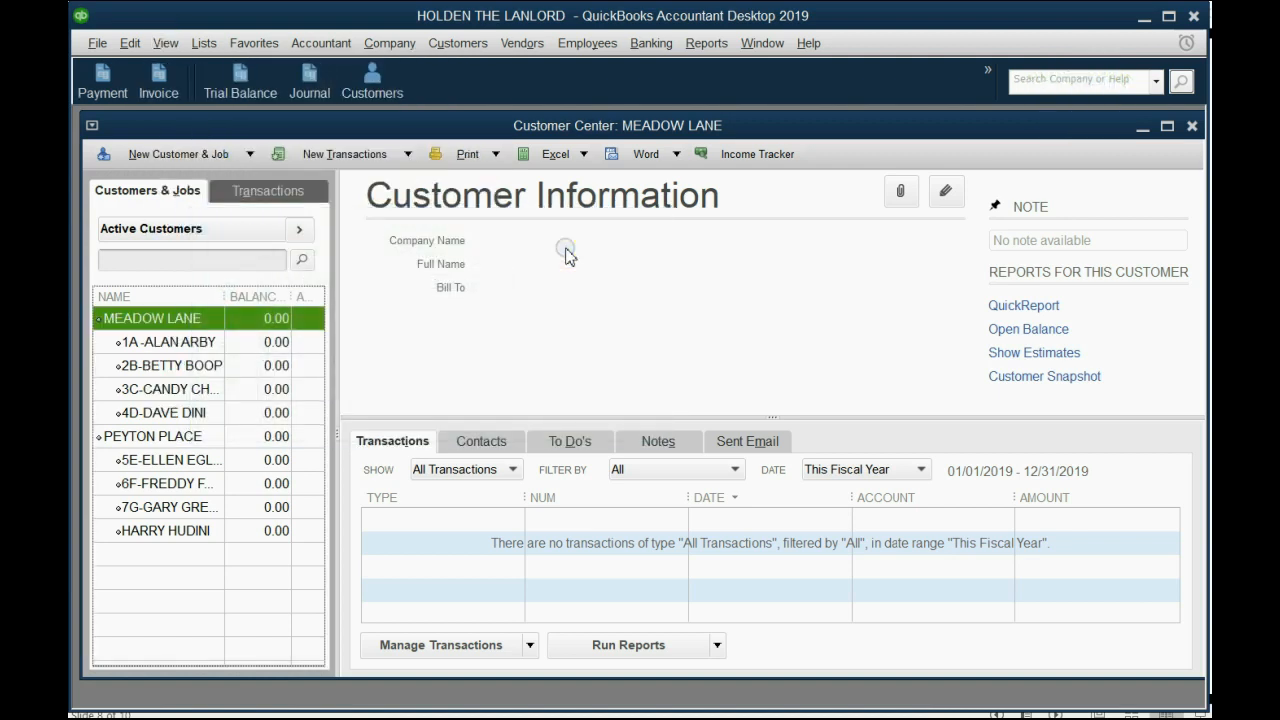
click(1192, 125)
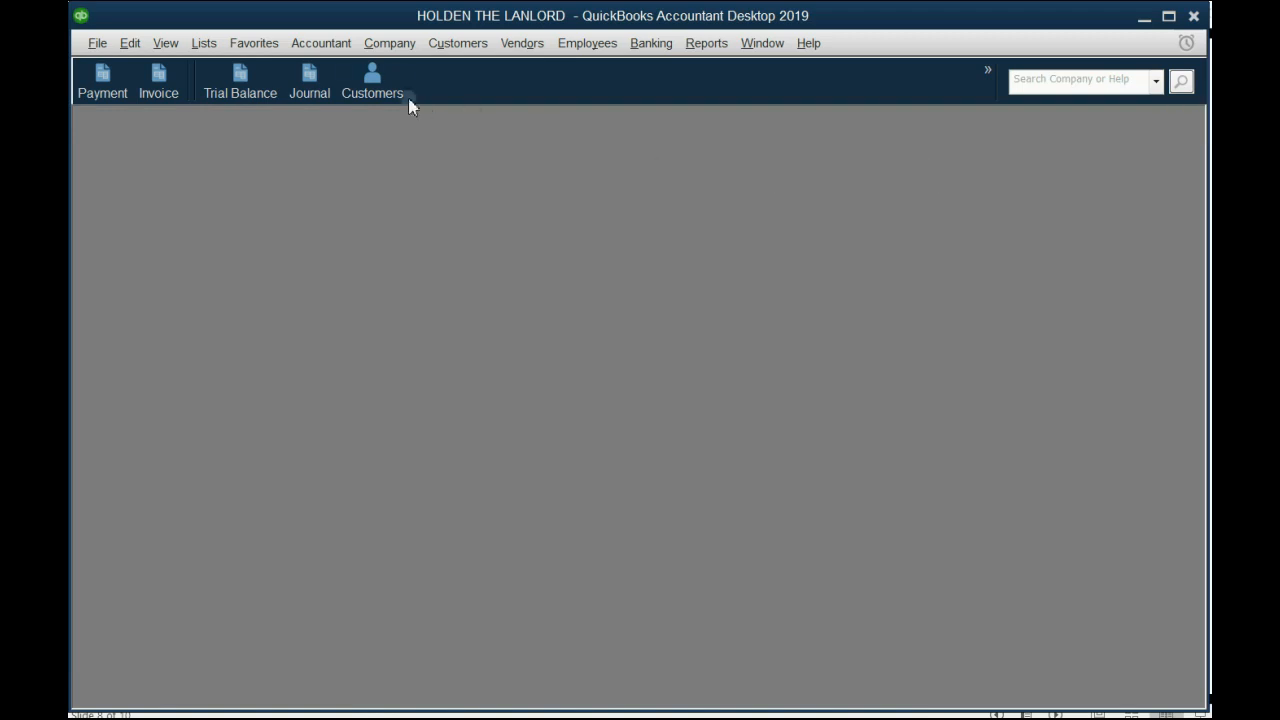
click(372, 80)
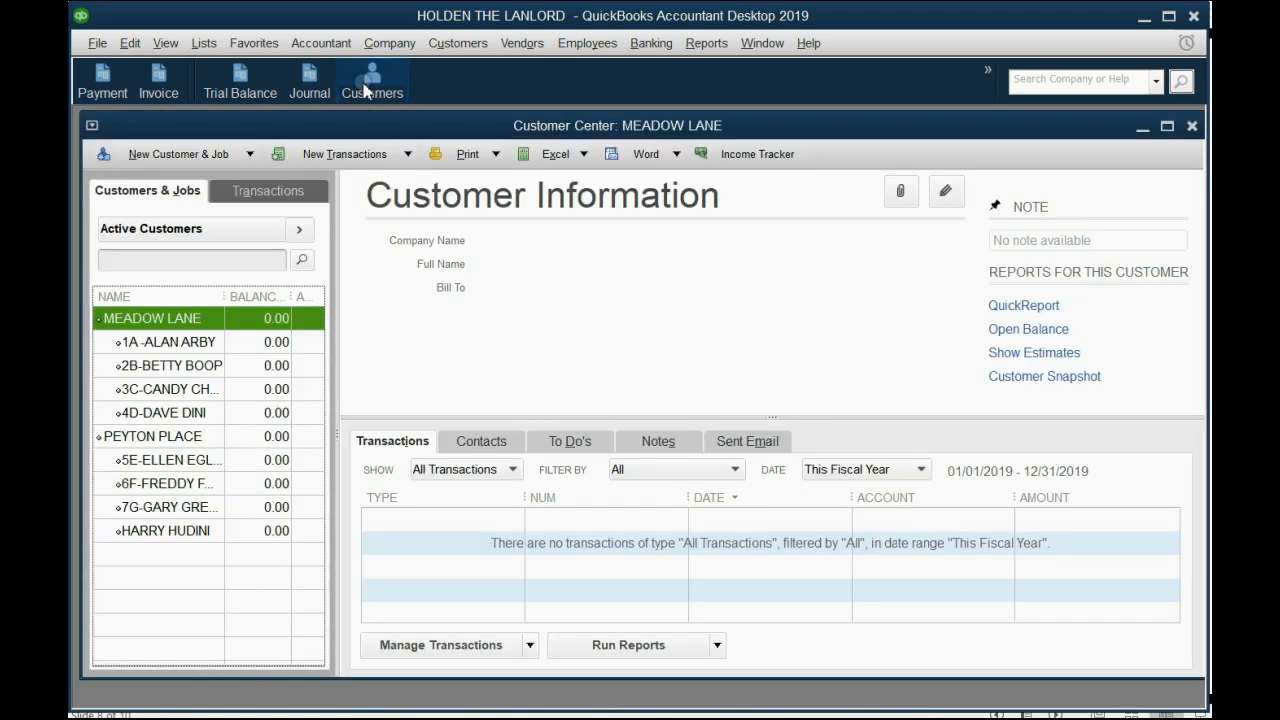
Select 2B-BETTY BOOP and compare the Customers & Jobs list with the Transactions lists.
click(196, 366)
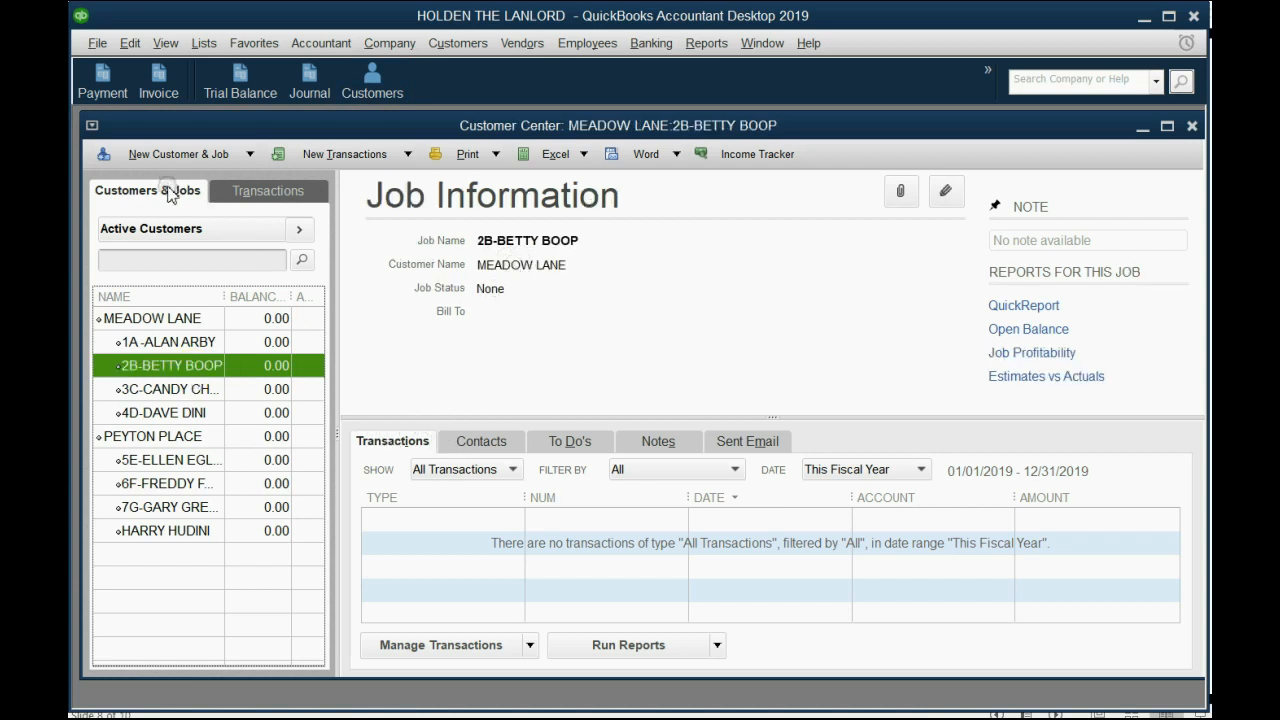
click(249, 195)
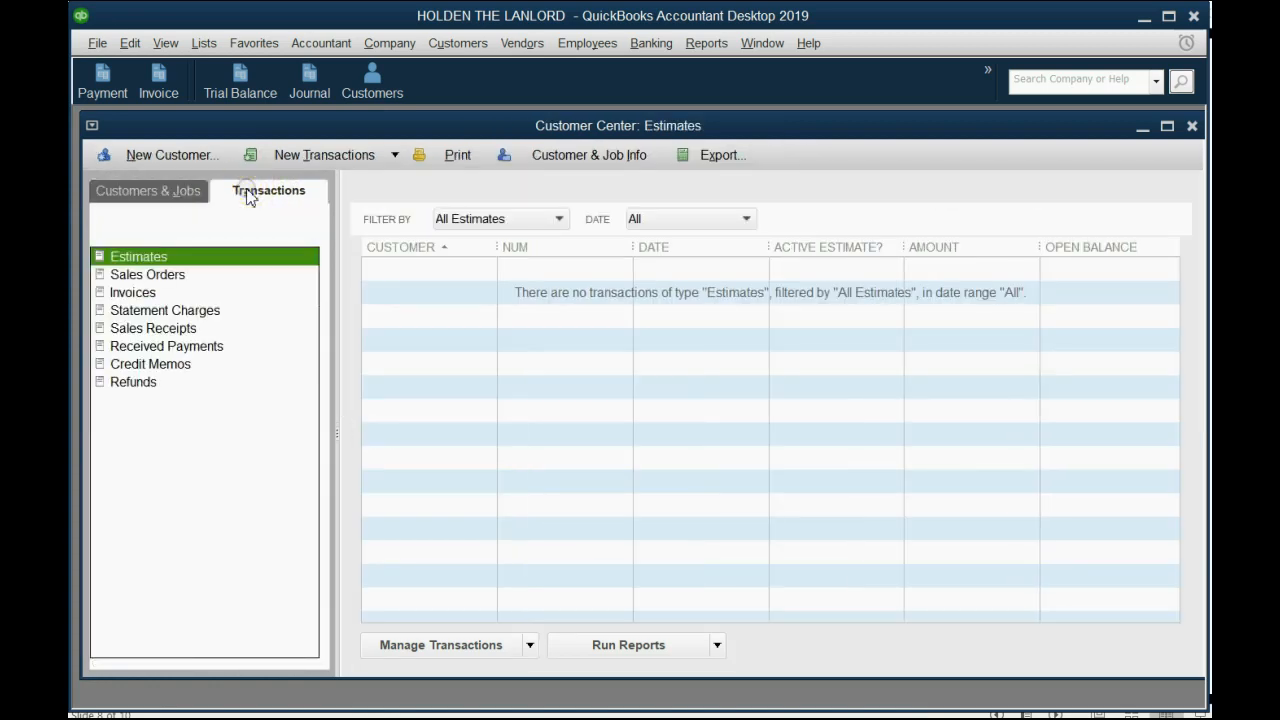
click(195, 192)
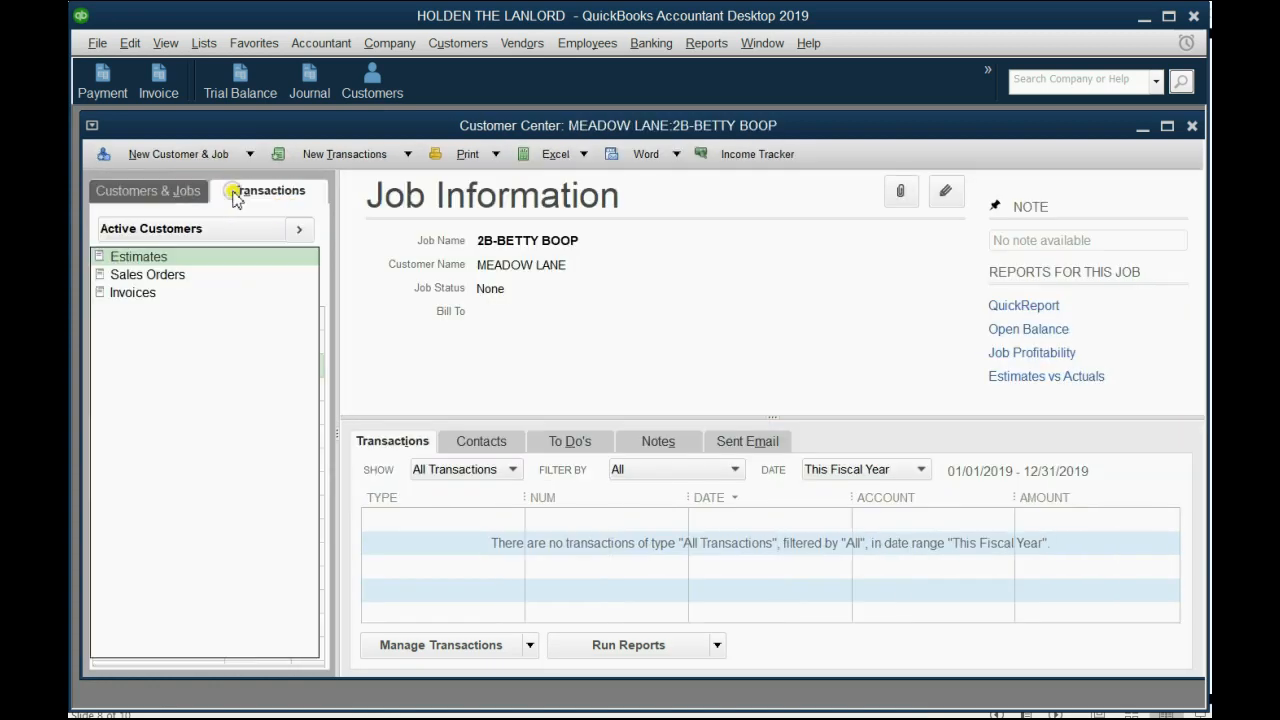
click(240, 192)
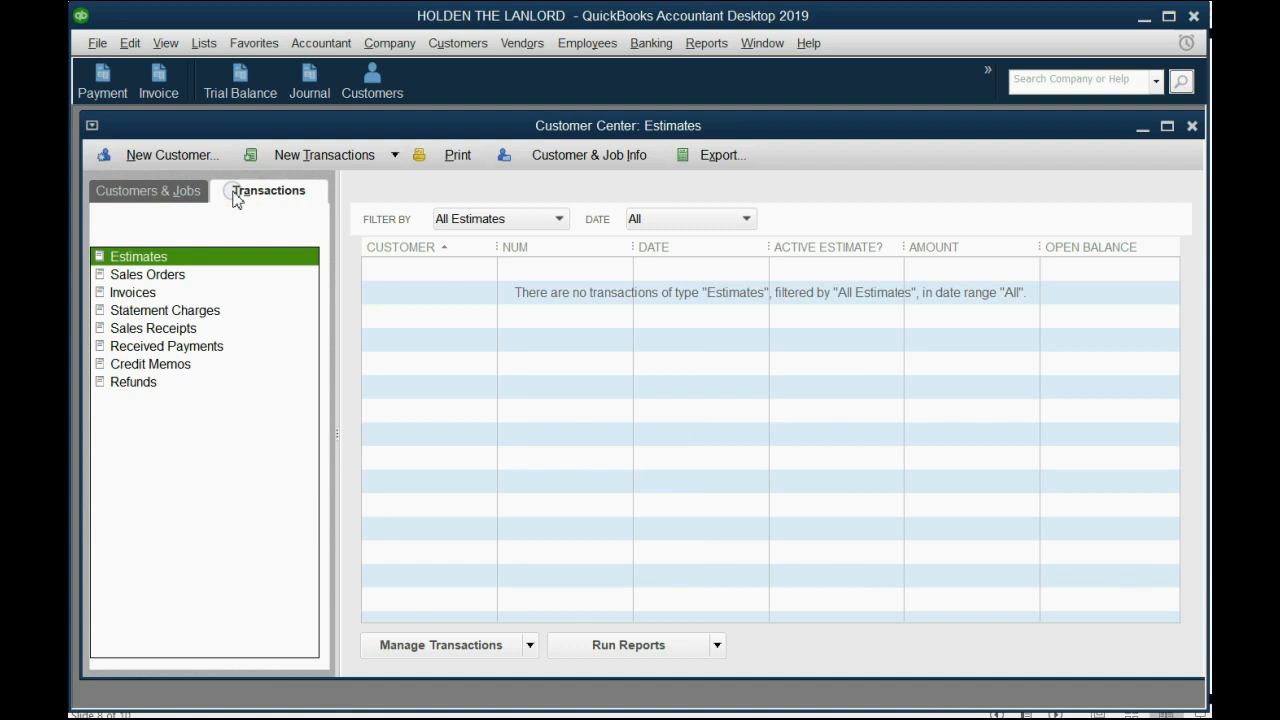
click(185, 192)
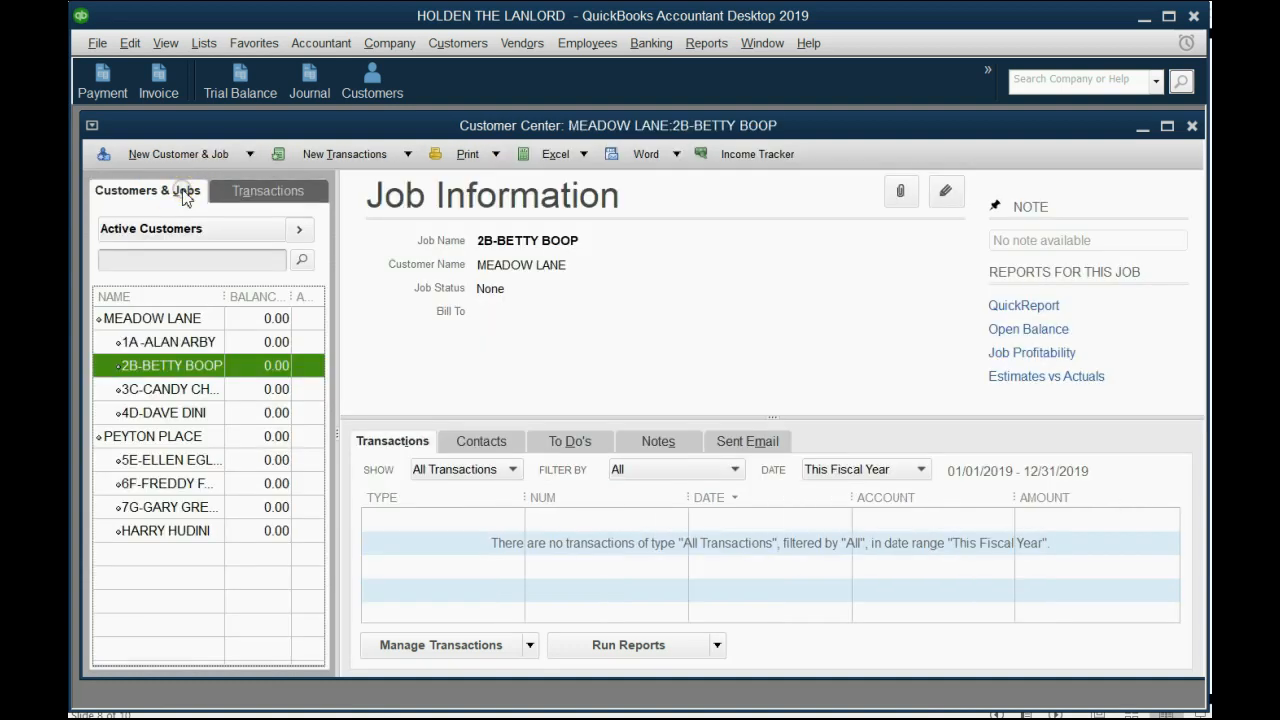
click(248, 195)
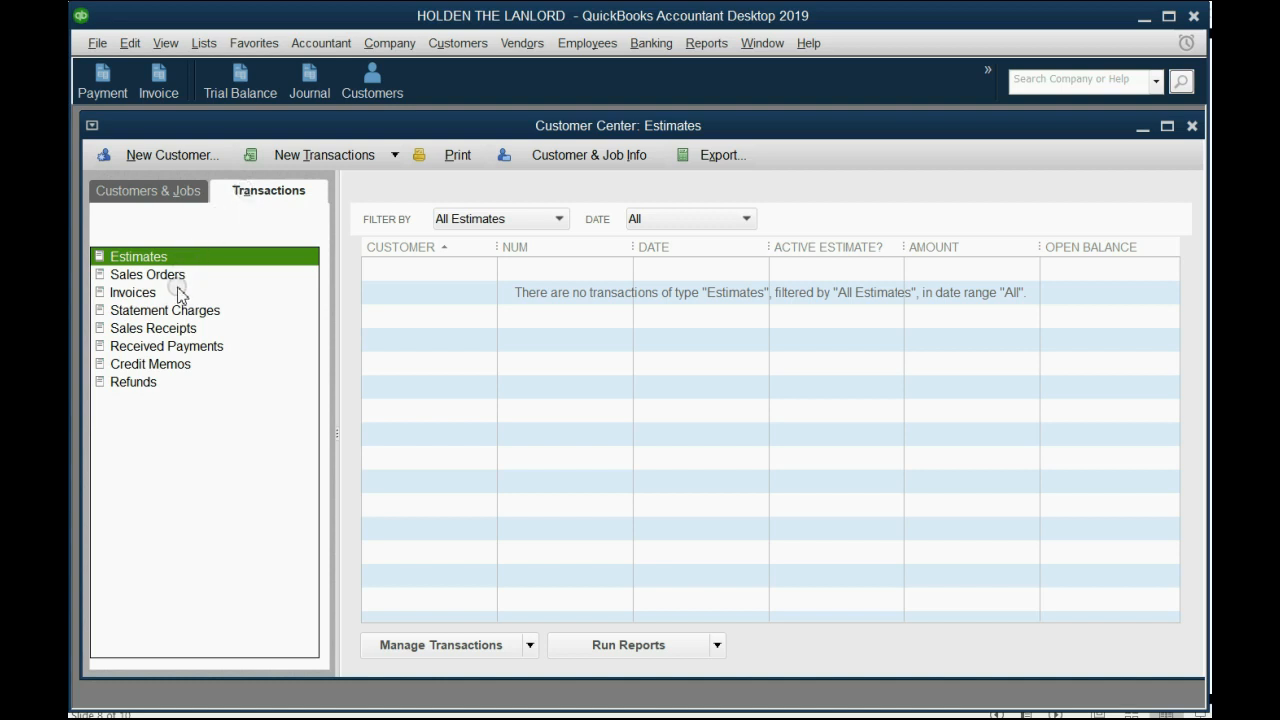
click(160, 192)
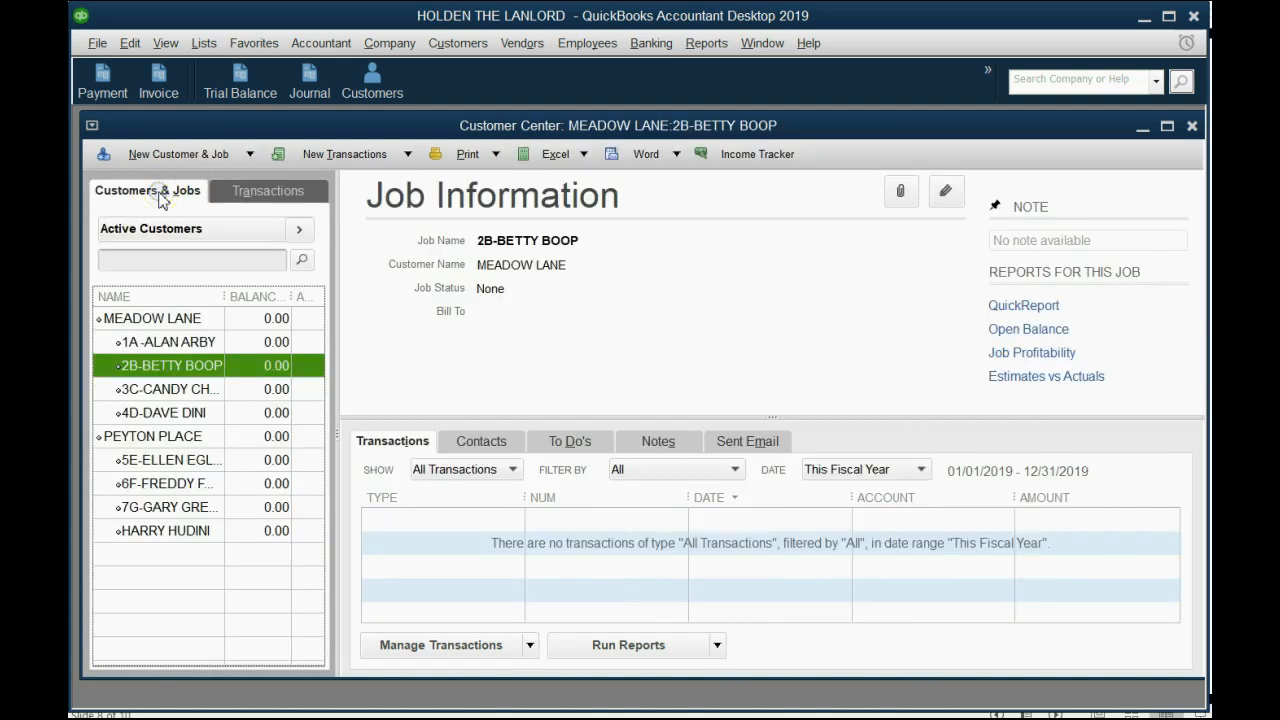
Review the SHOW and DATE filters, keeping All Transactions for This Fiscal Year, then switch to the slides.
click(450, 566)
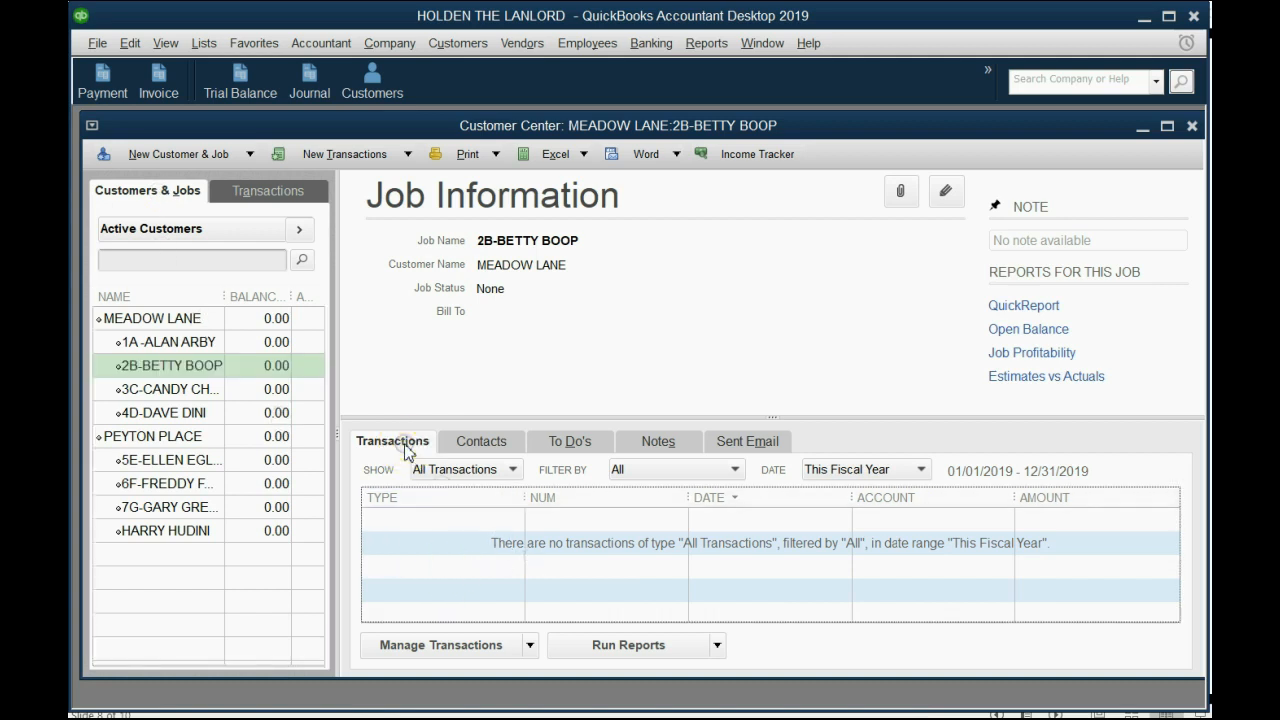
click(480, 470)
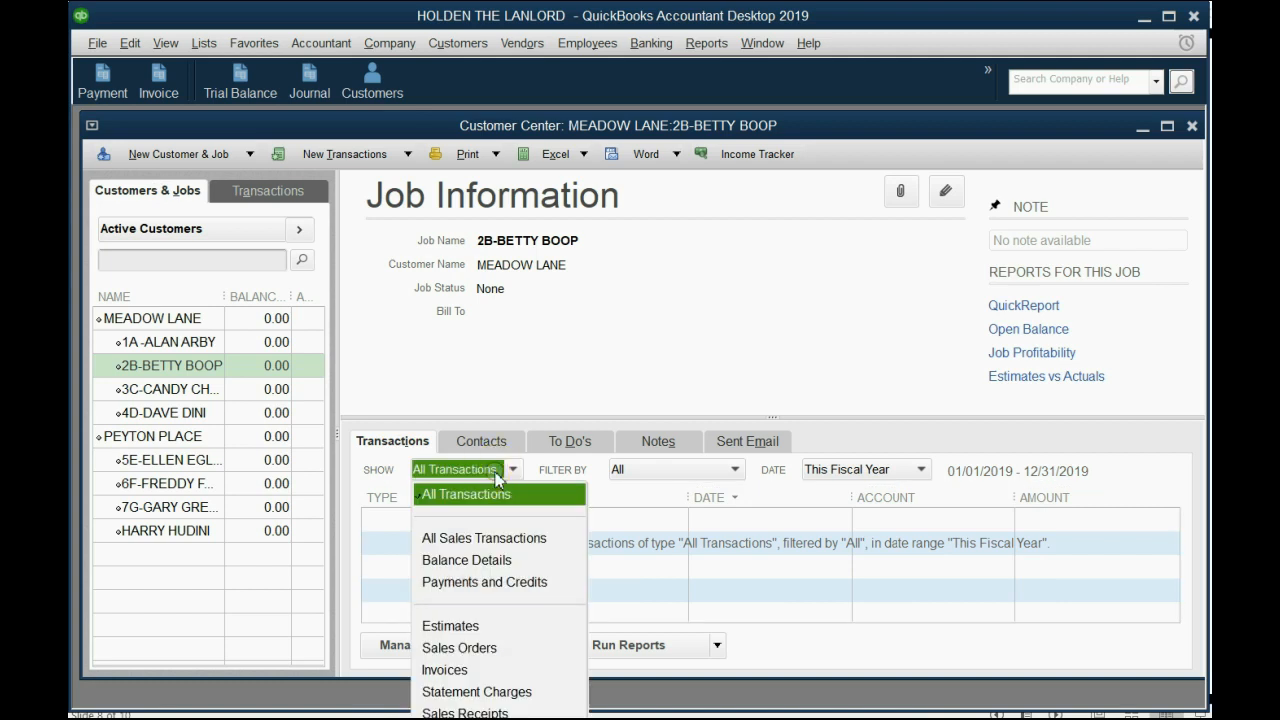
click(466, 494)
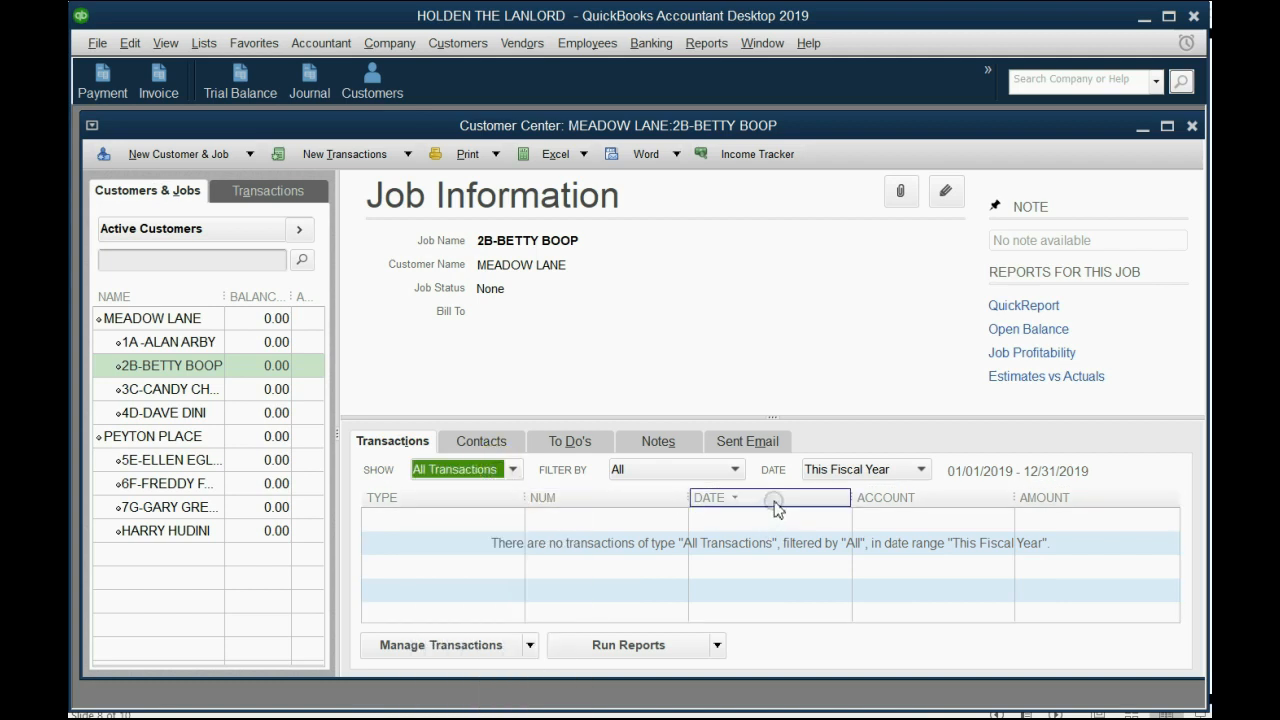
click(830, 472)
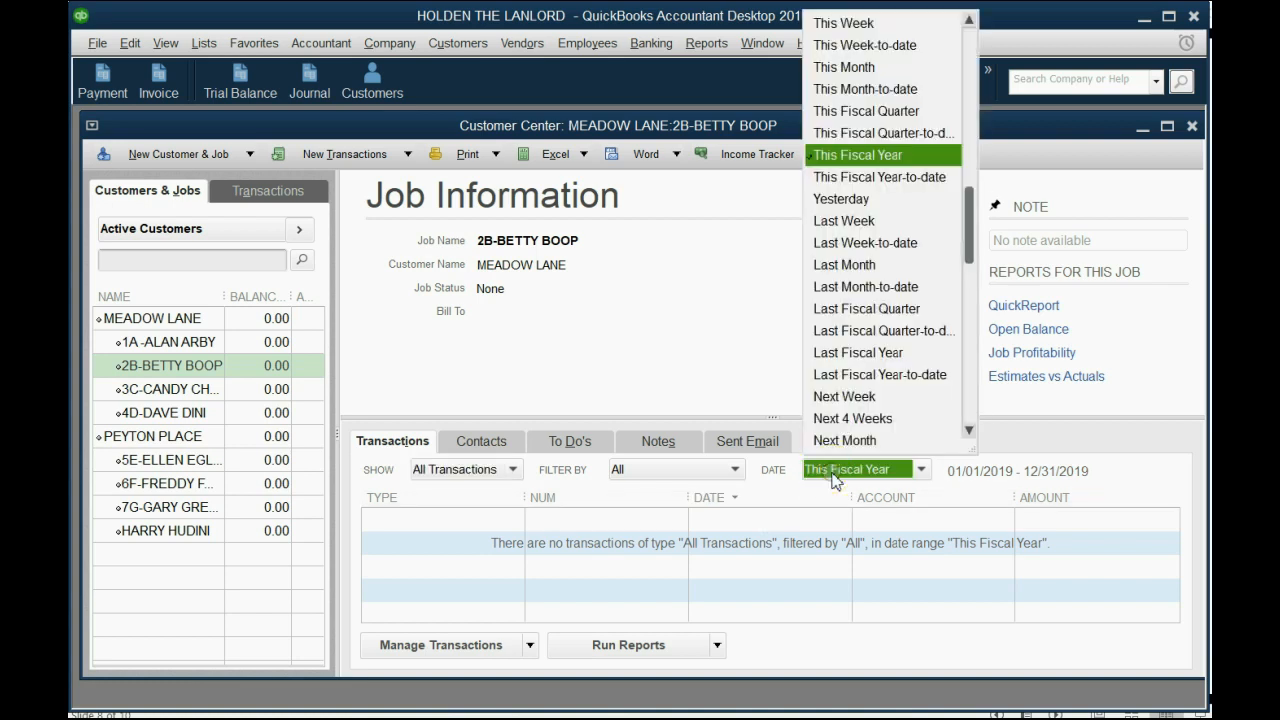
click(836, 479)
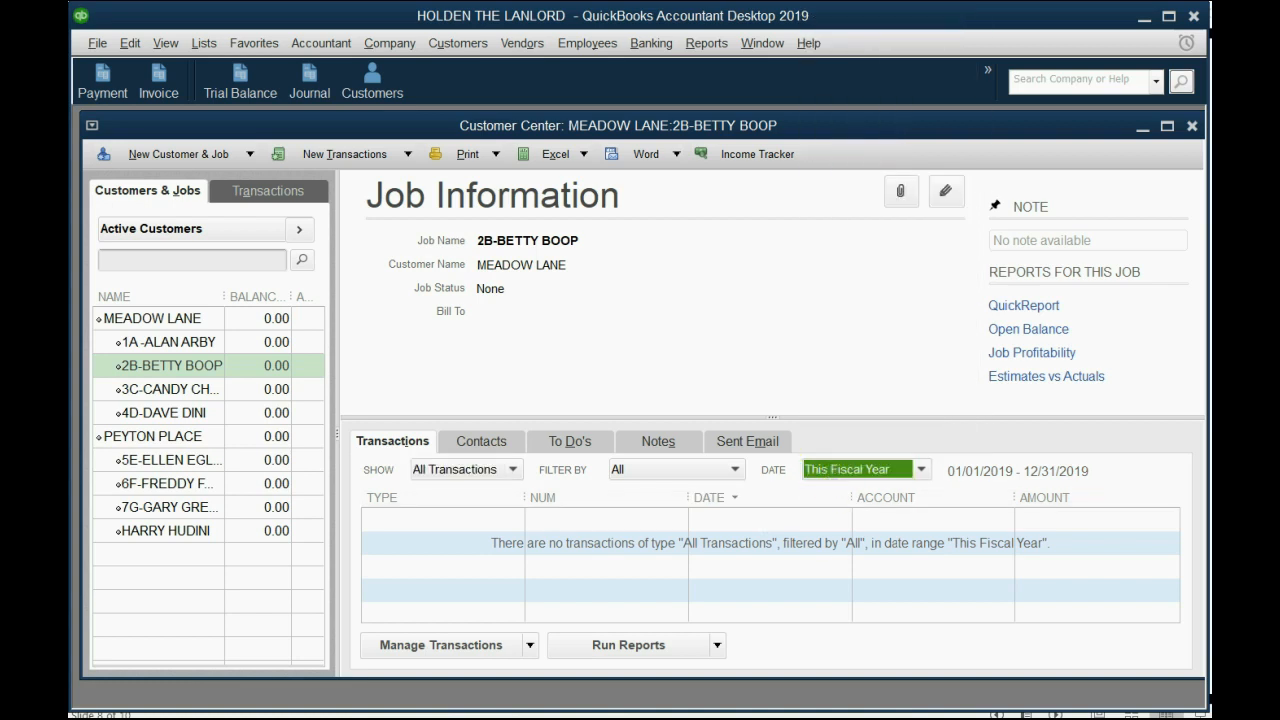
key(alt+Tab)
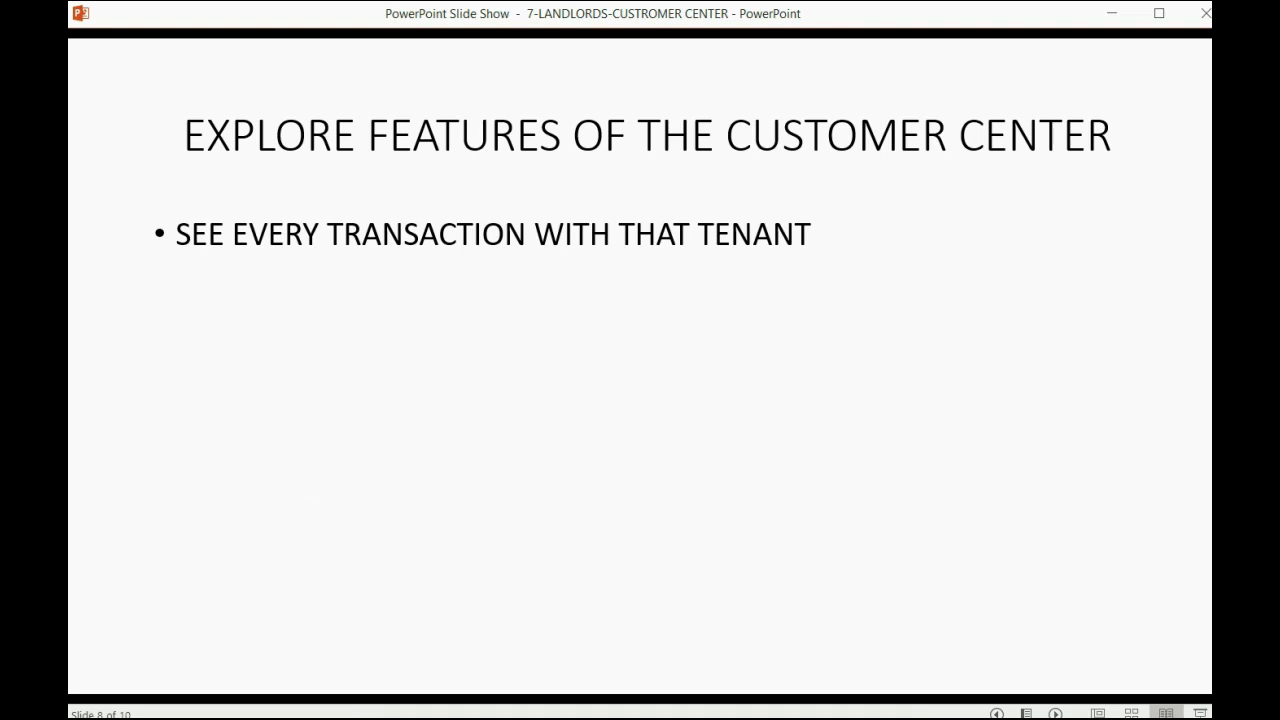
Reveal the "Sort the transactions" and "Record notes" bullets and return to QuickBooks.
key(space)
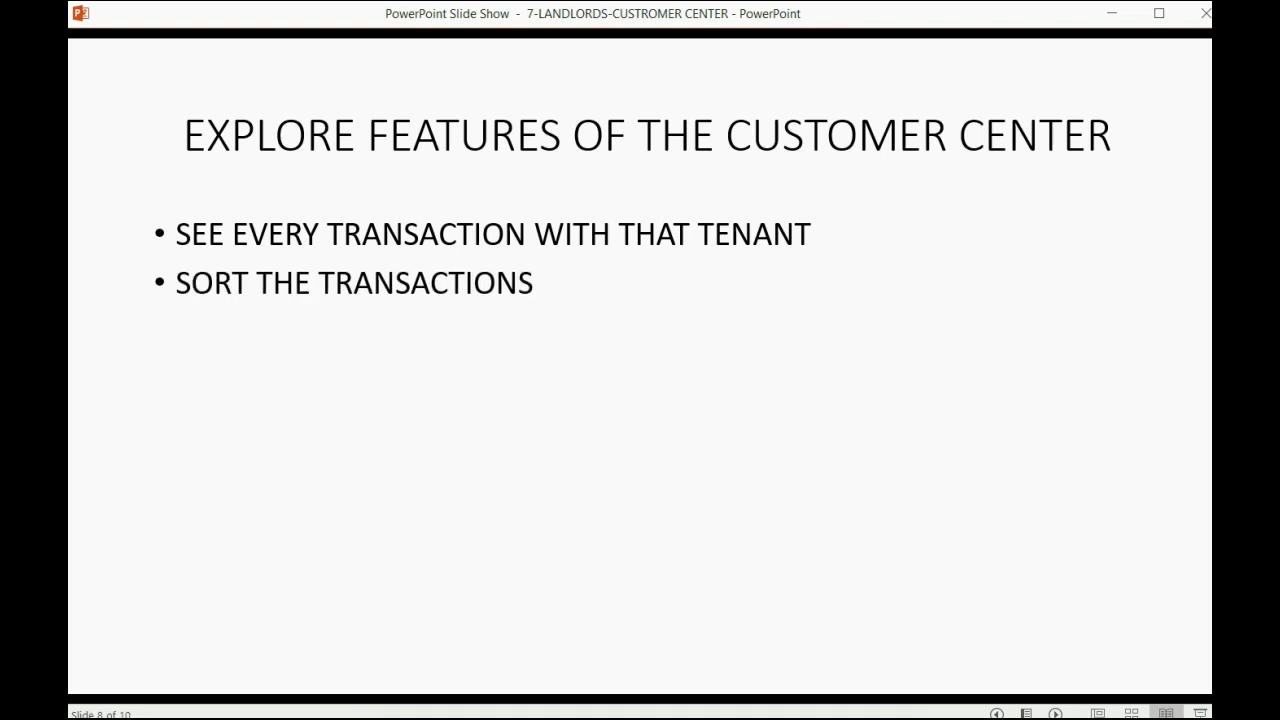
click(641, 585)
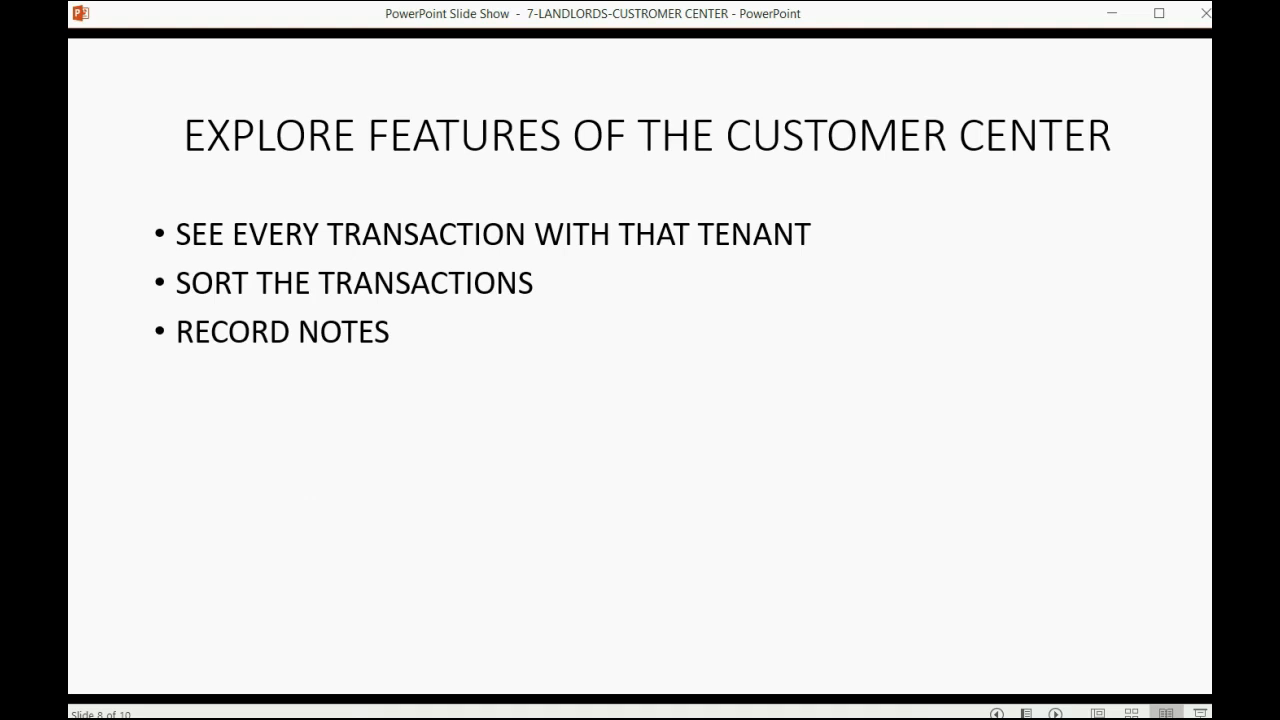
key(alt+Tab)
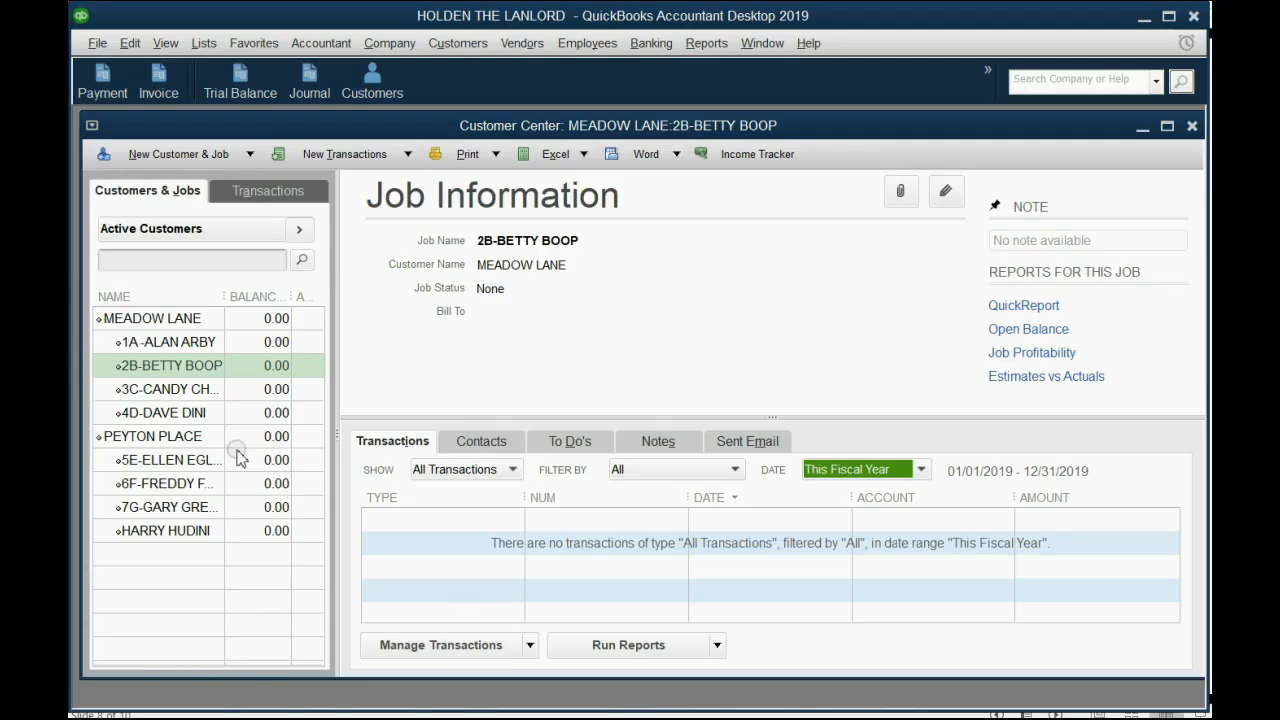
click(186, 390)
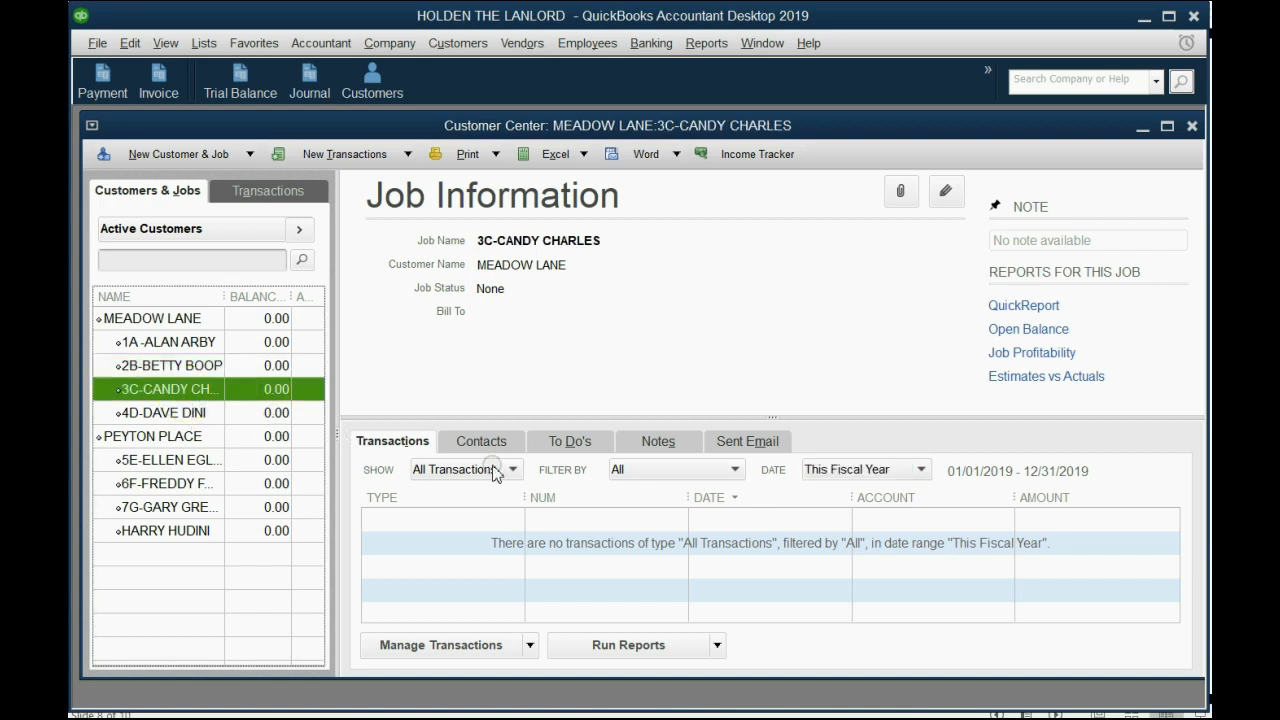
click(645, 443)
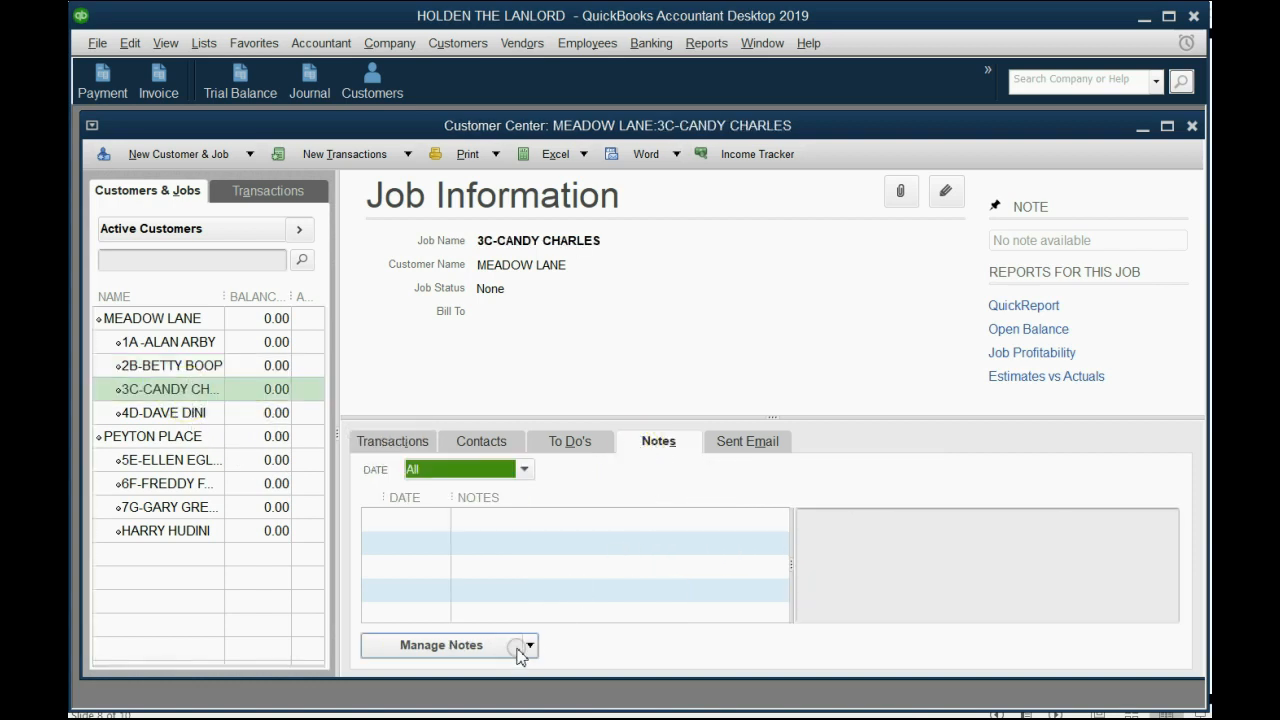
click(520, 647)
click(500, 672)
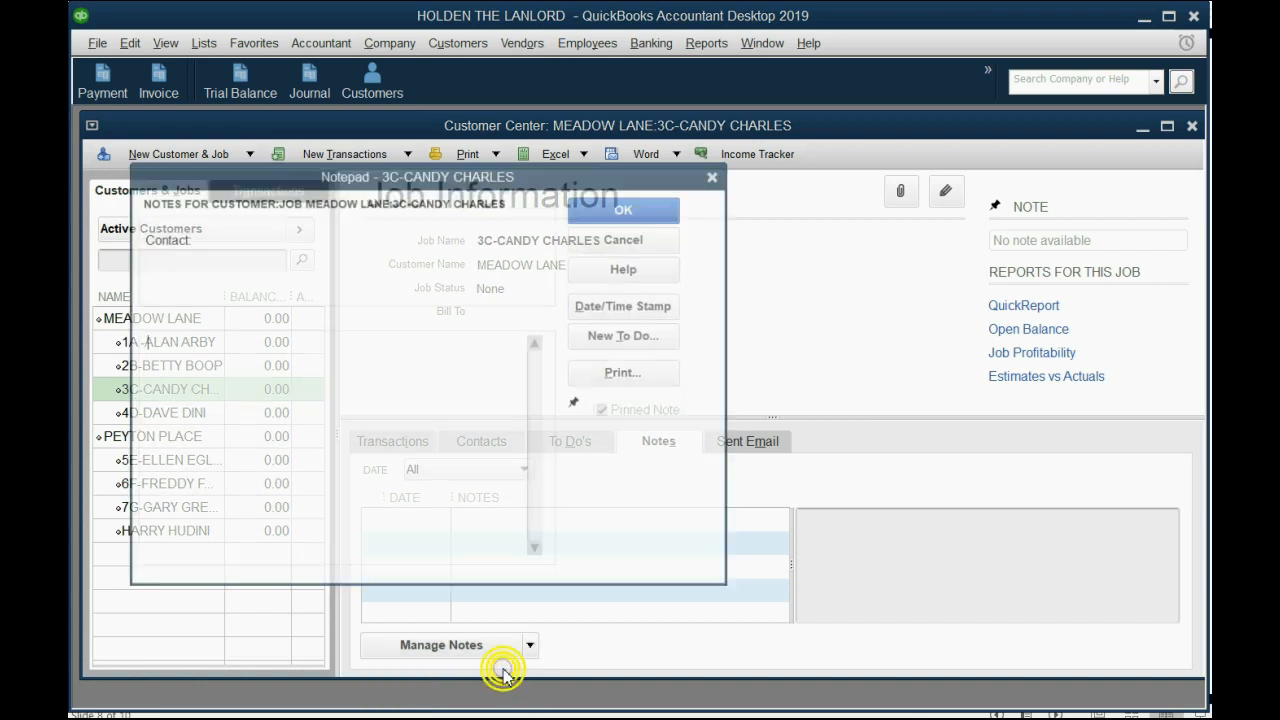
text(BVCBCVBV)
key(Return)
text(FGDGDF)
key(Return)
key(Return)
text(GDFGFD GDG DF)
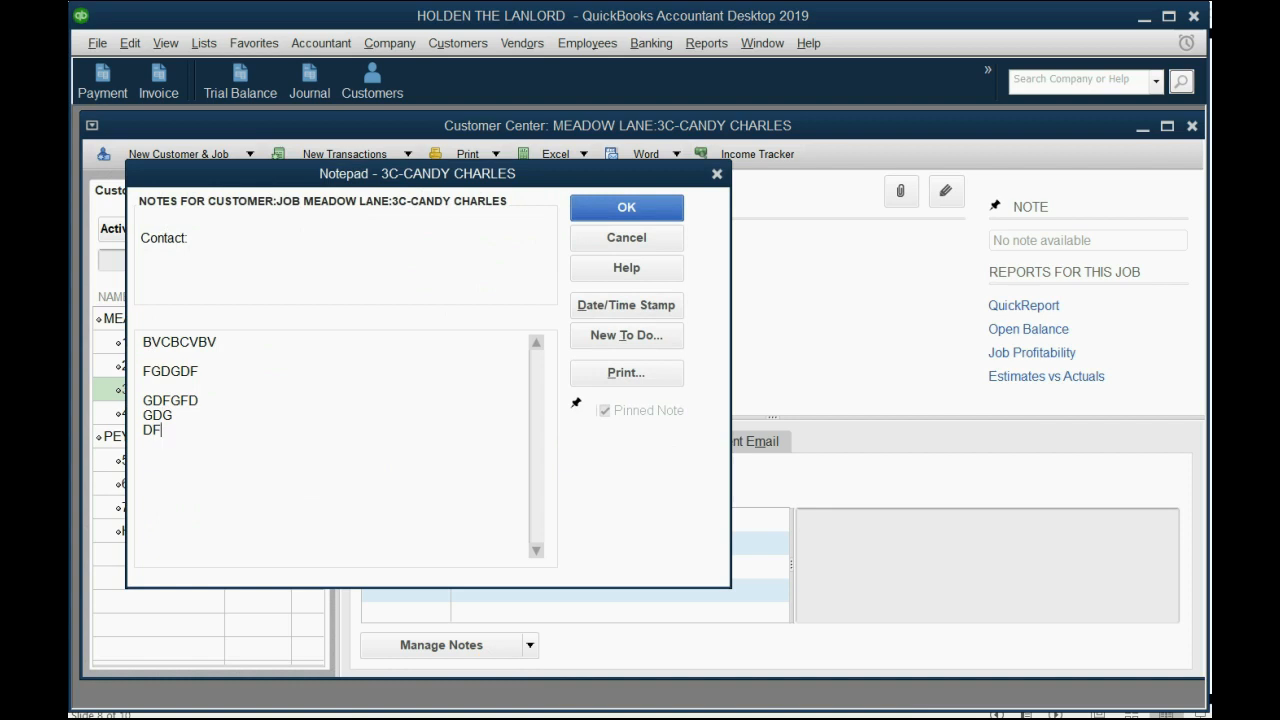
click(598, 309)
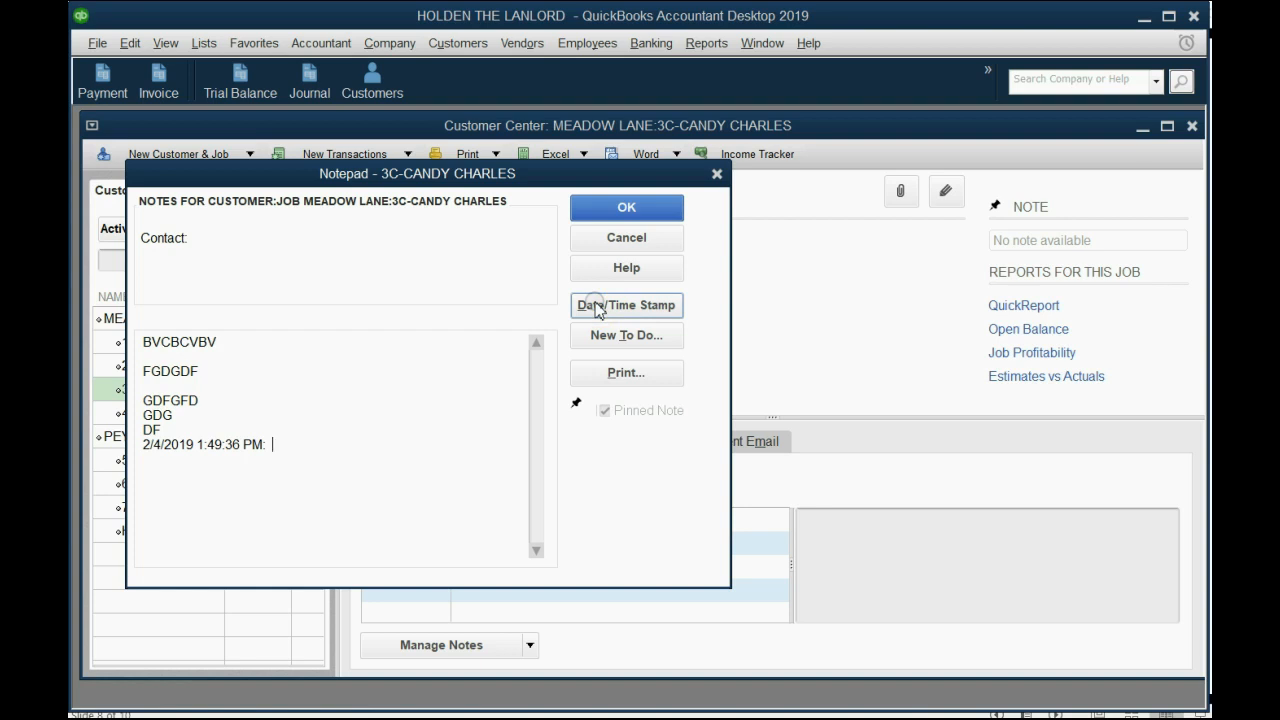
Save the note, then compare note-free 1A -ALAN ARBY with 3C-CANDY CHARLES's record.
click(626, 207)
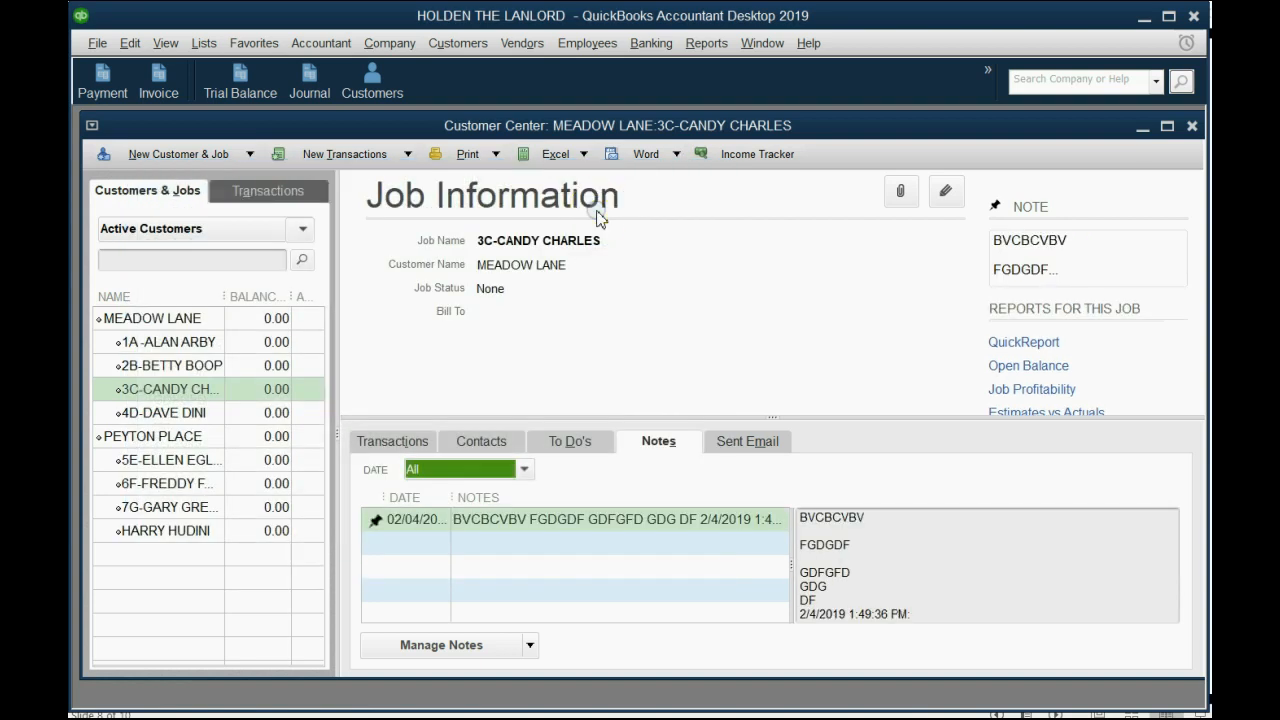
click(190, 342)
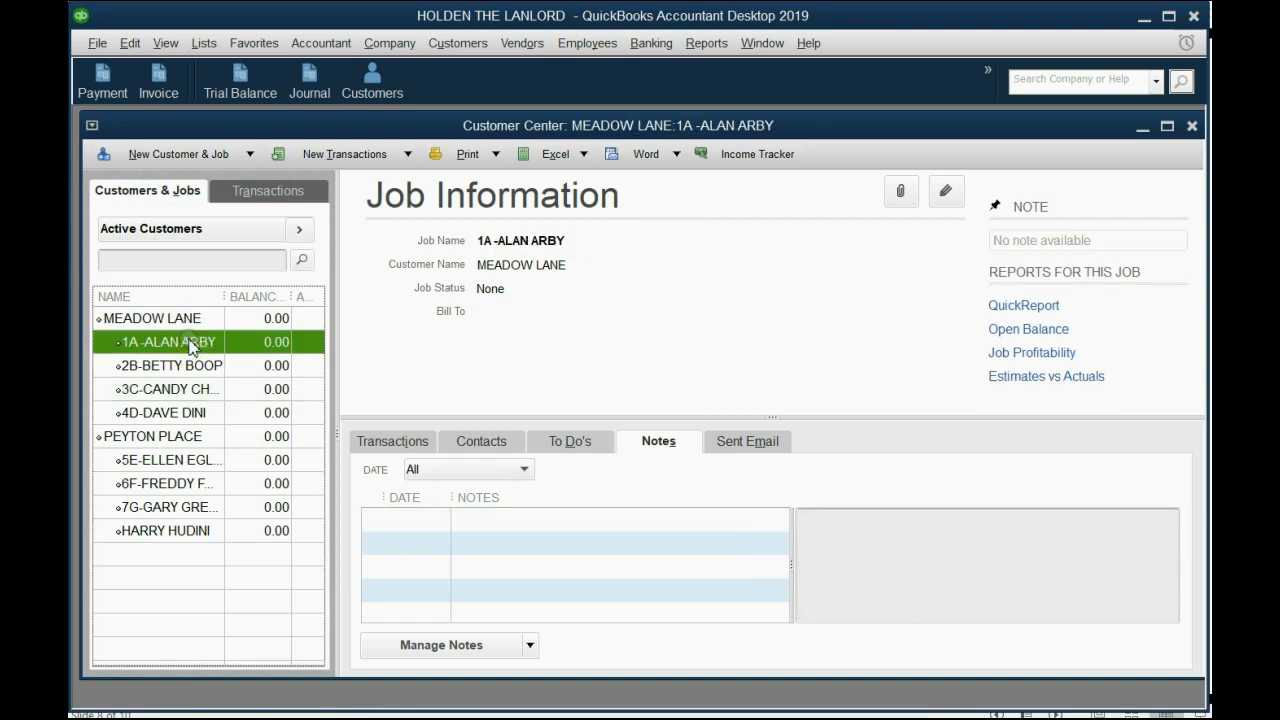
click(180, 389)
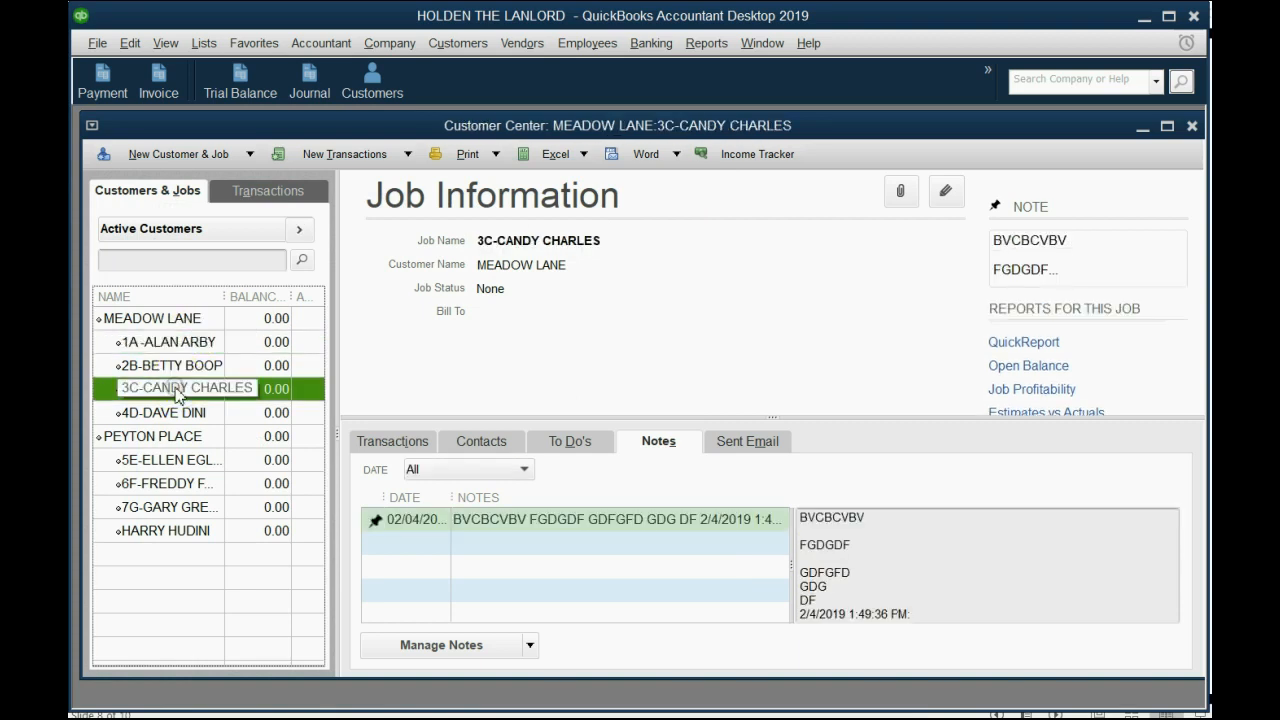
click(645, 448)
click(541, 519)
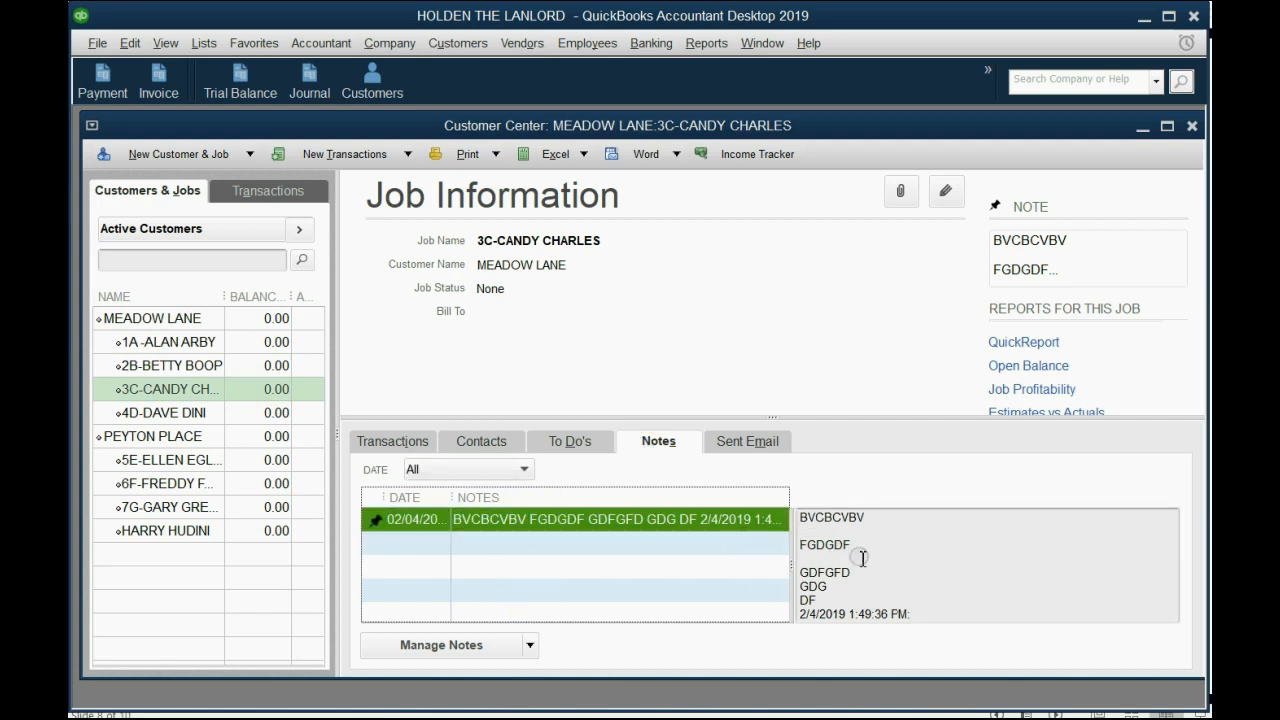
click(530, 645)
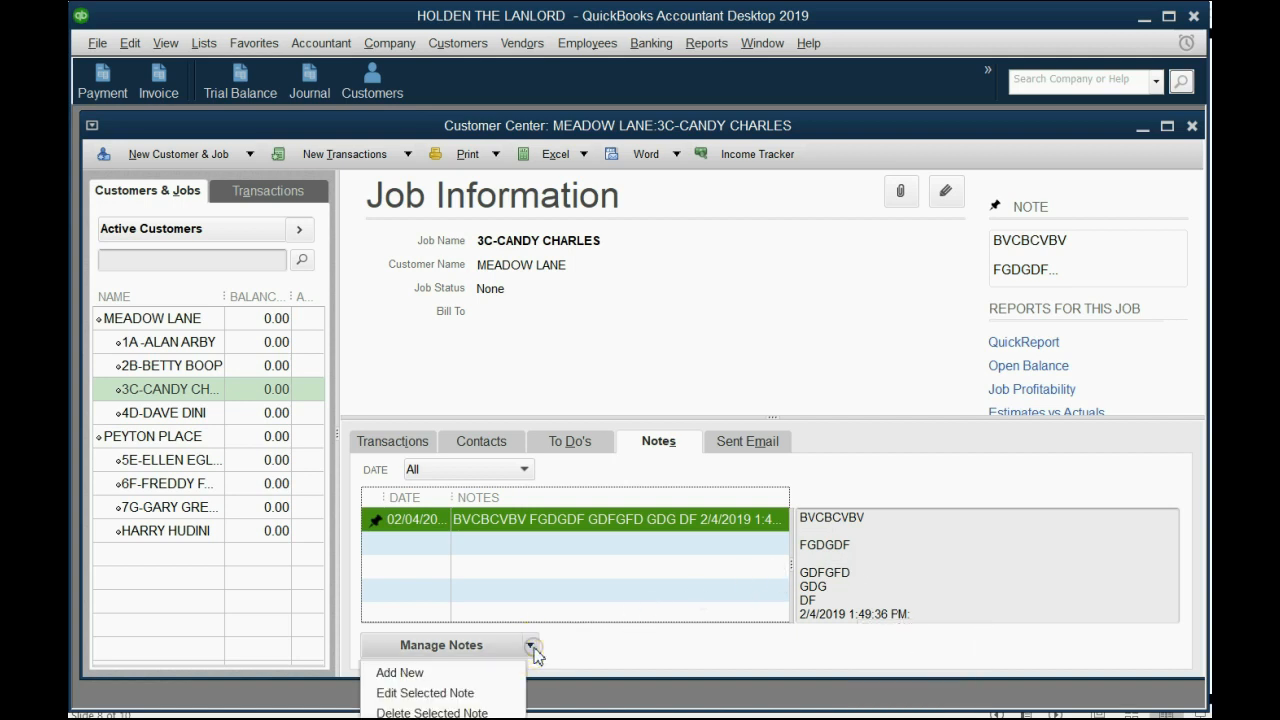
click(533, 650)
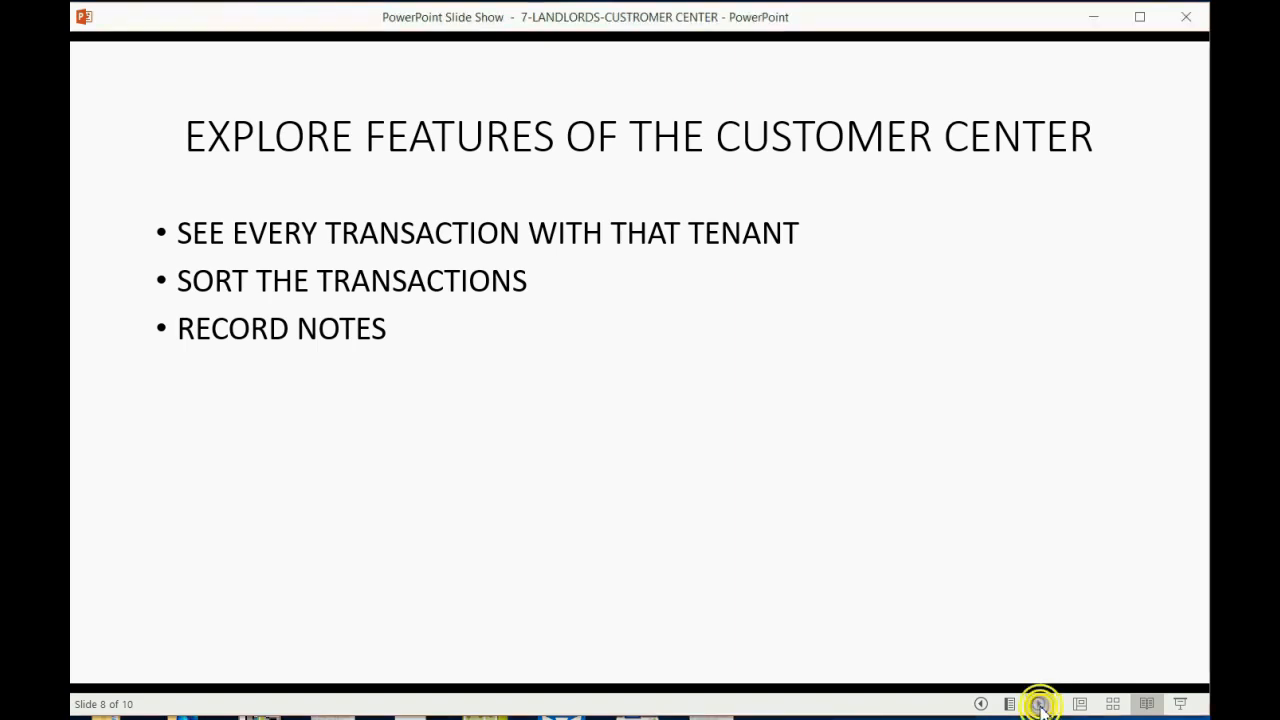
Reveal the TIME STAMP THE NOTES bullet and advance to slide 9's first bullet.
click(1040, 706)
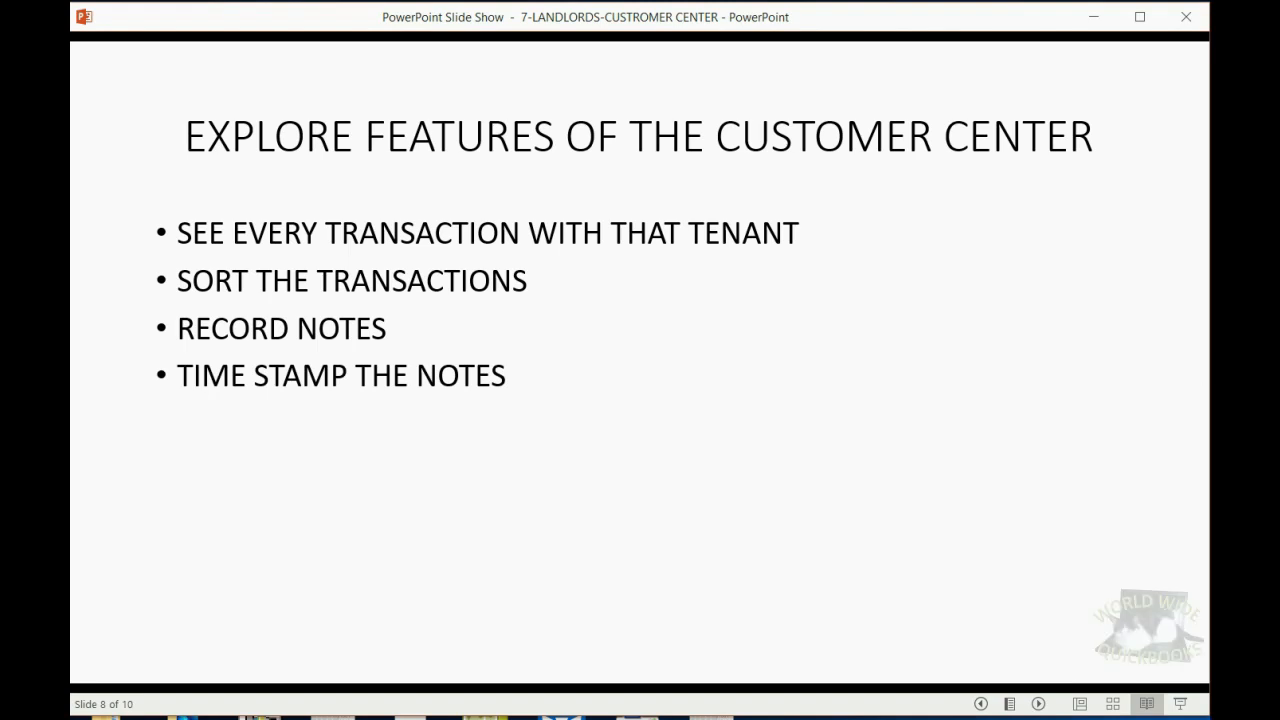
key(Right)
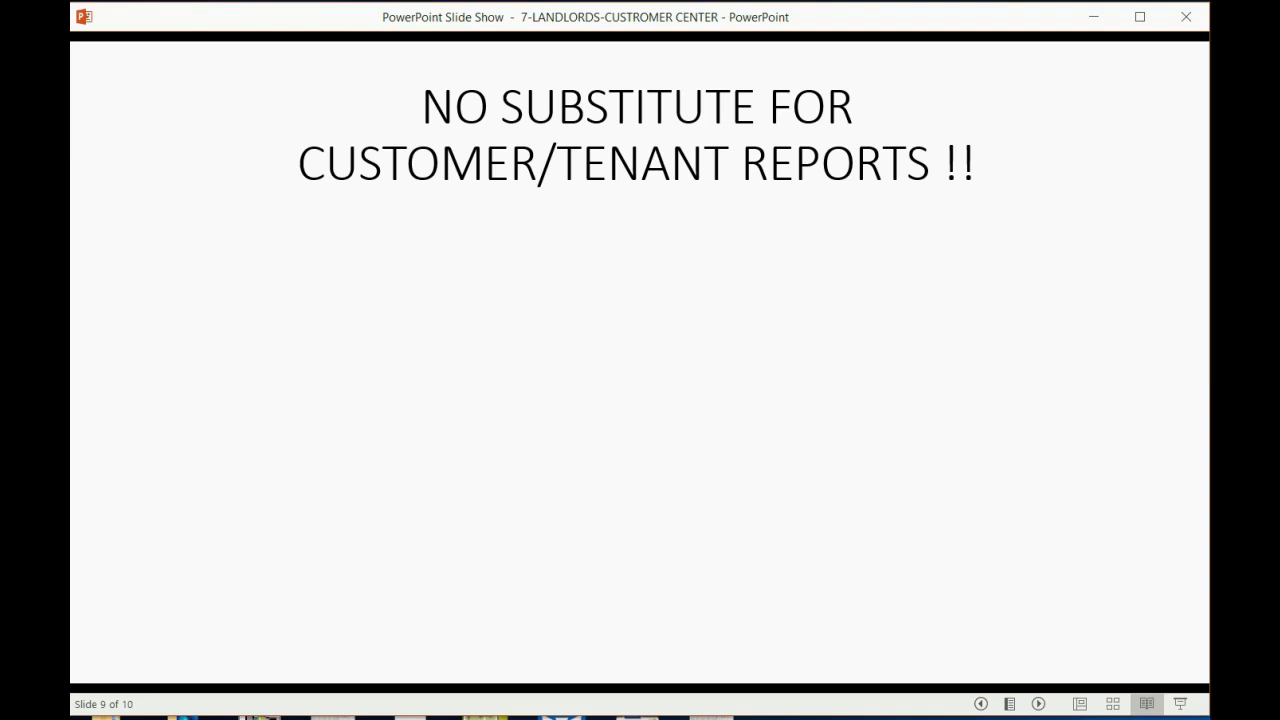
key(Right)
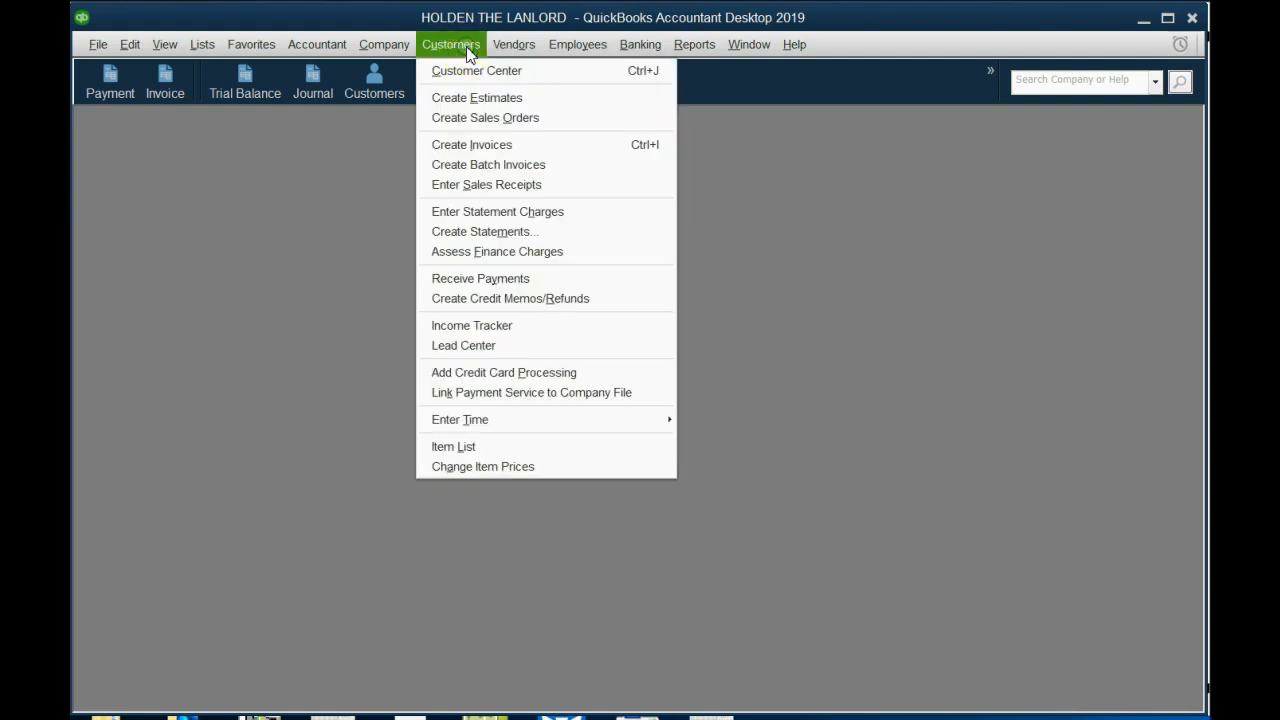
mouse_move(694, 44)
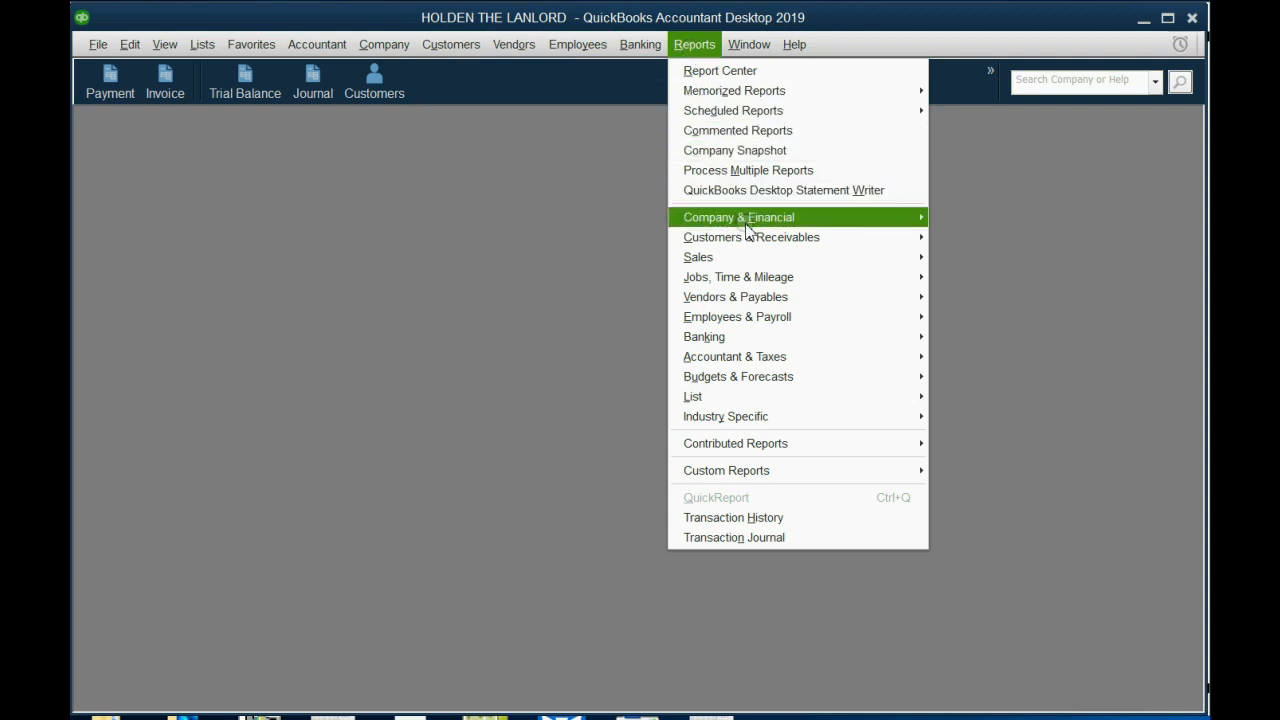
mouse_move(751, 237)
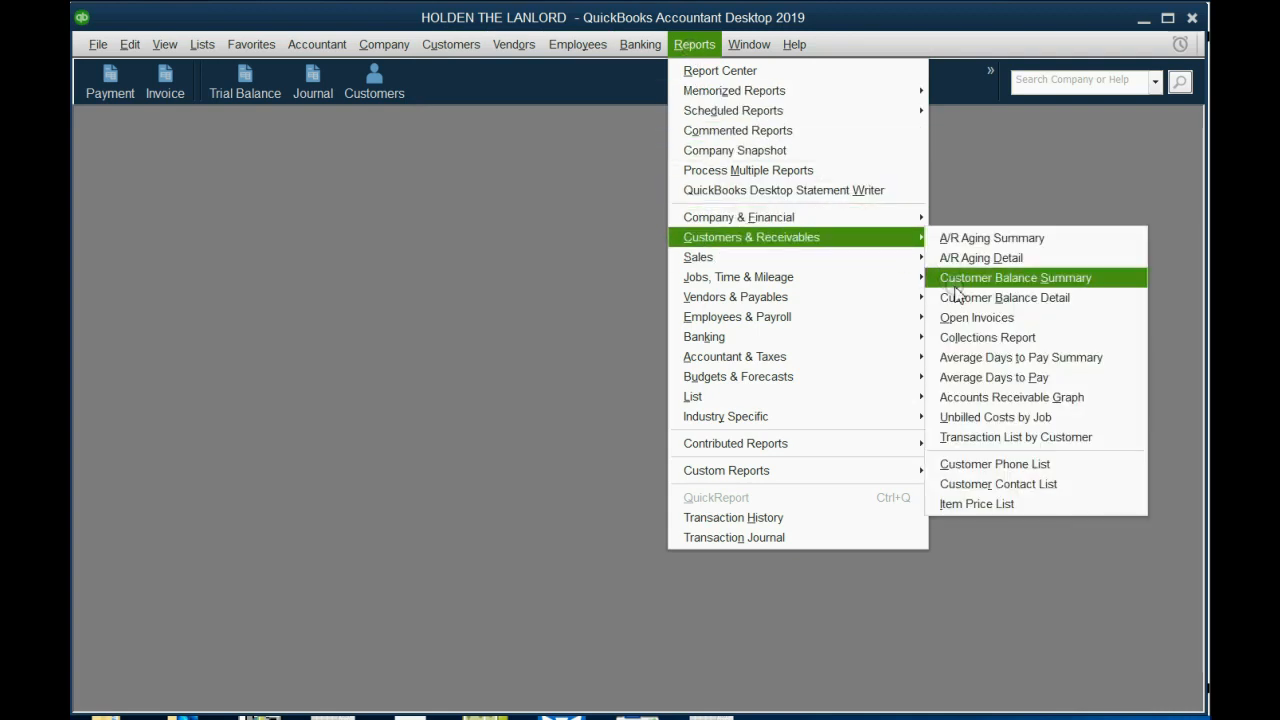
Run the Customer Balance Detail report and move its window higher and taller.
click(965, 298)
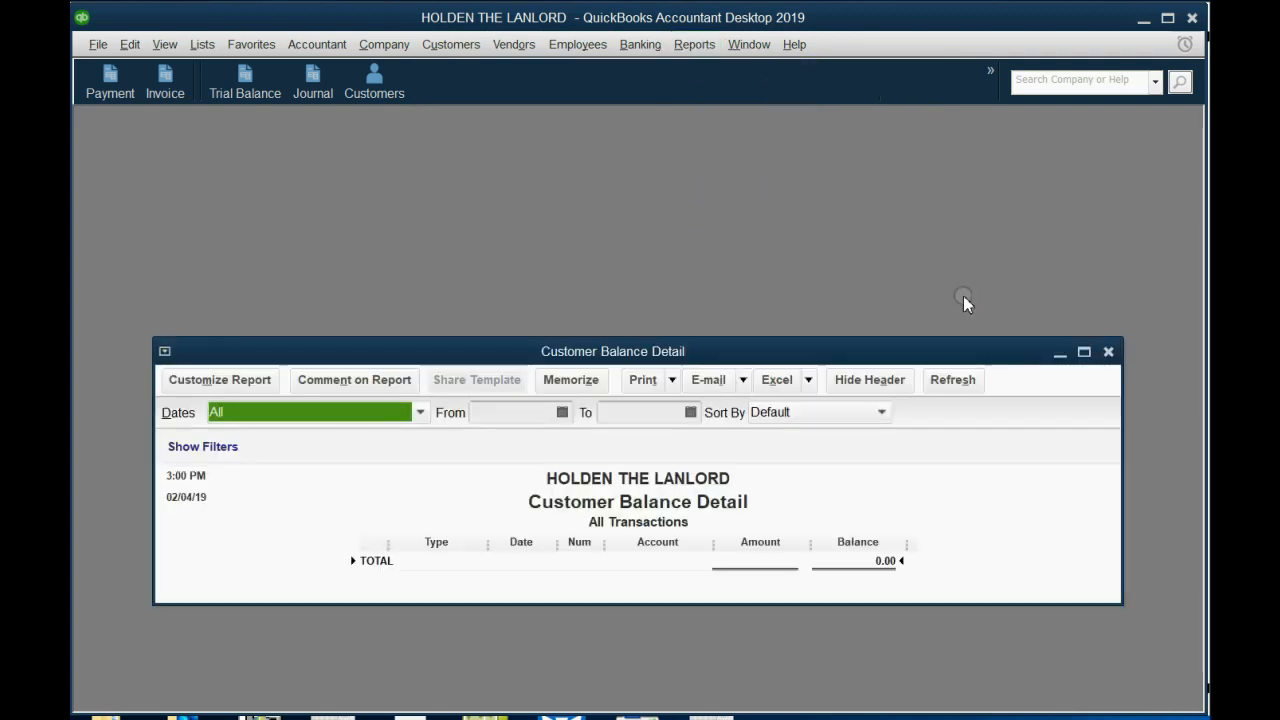
drag(843, 357, 830, 179)
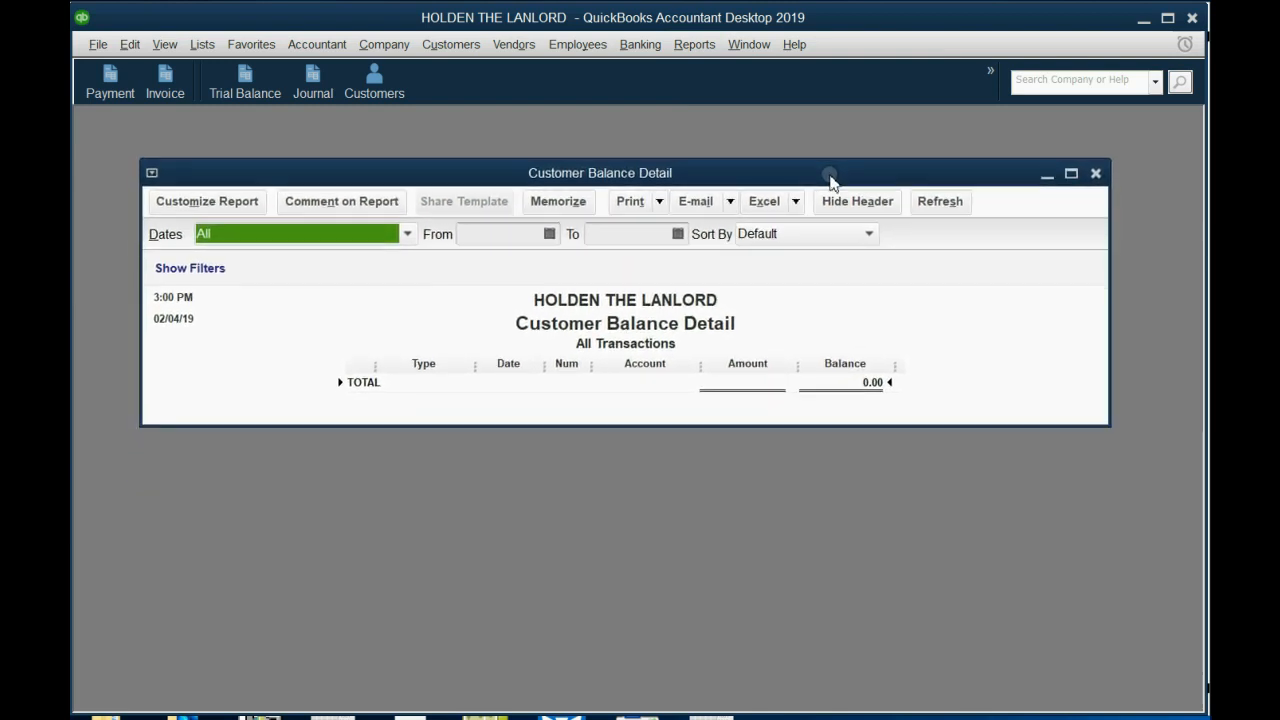
drag(737, 428, 727, 678)
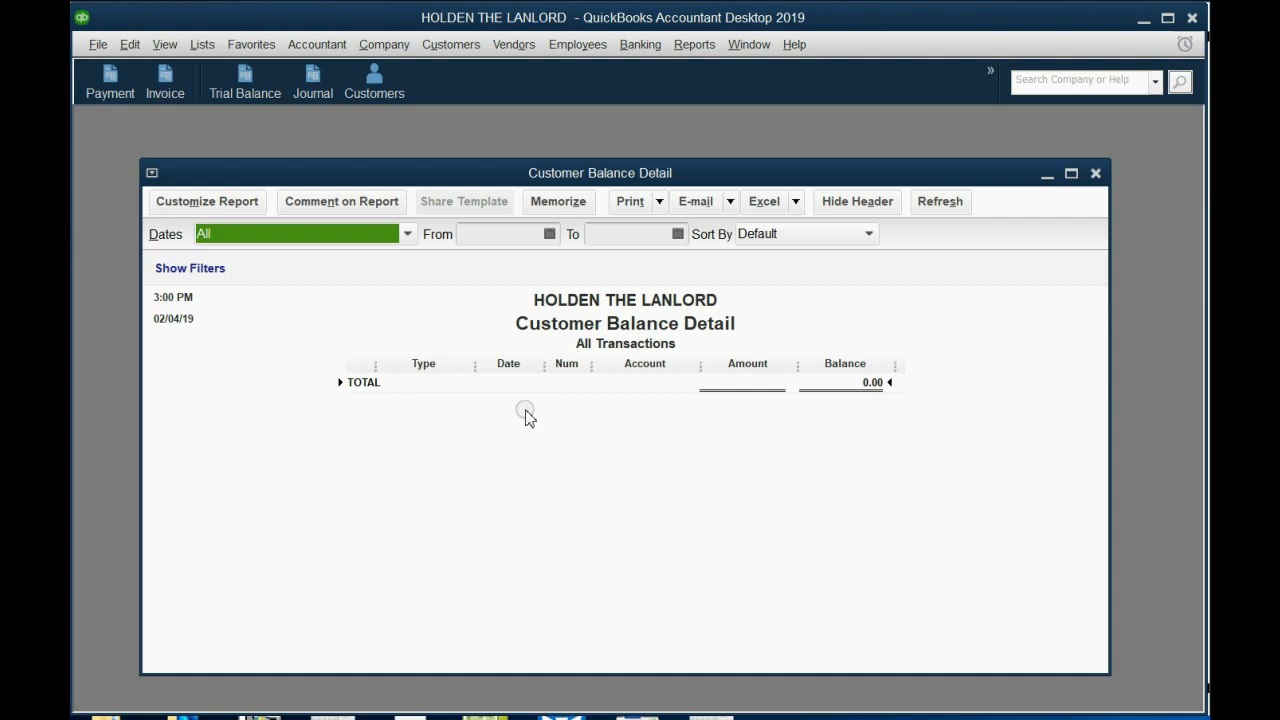
Retitle the report header from Customer Balance Detail to Tenant Balance Detail.
click(207, 201)
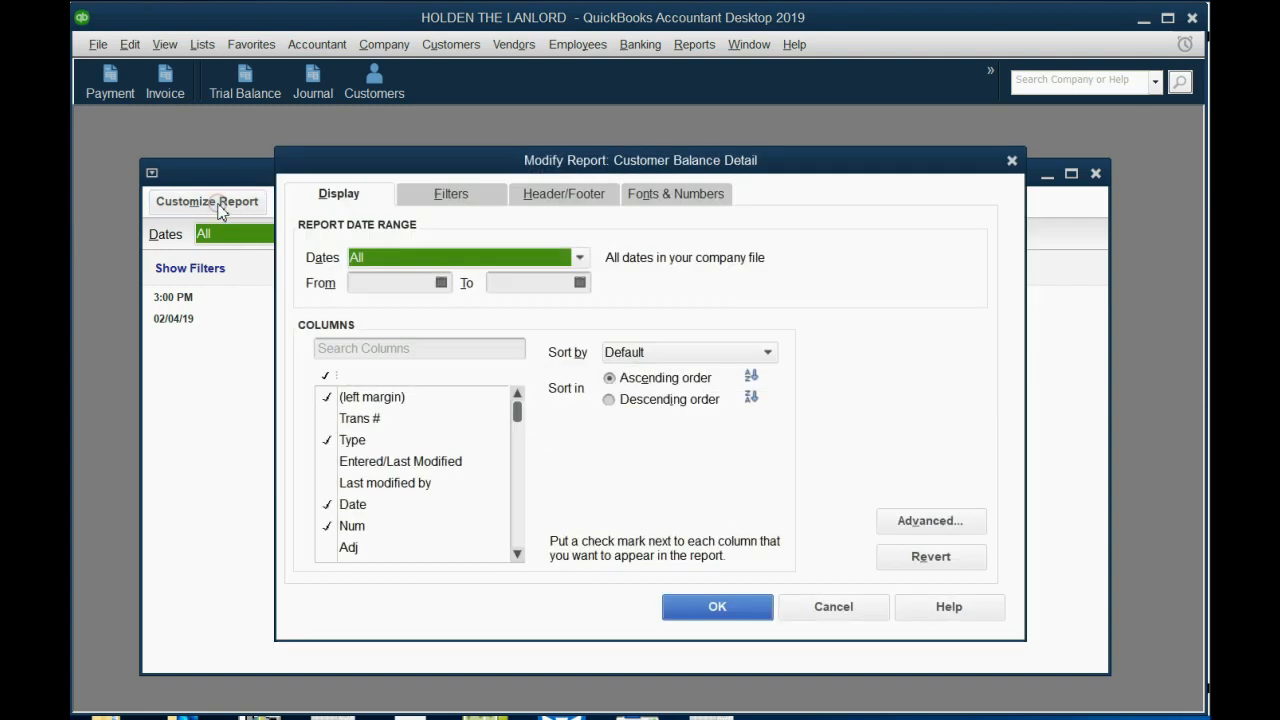
click(548, 199)
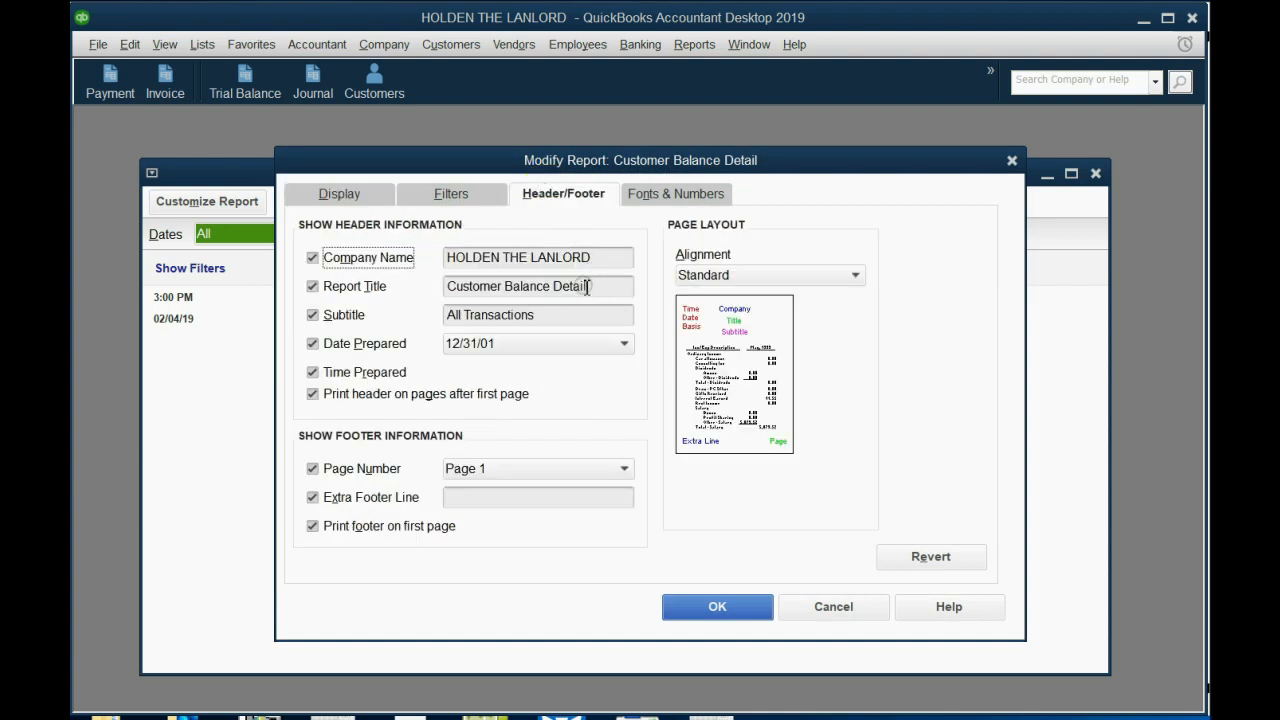
click(505, 287)
drag(505, 286, 427, 290)
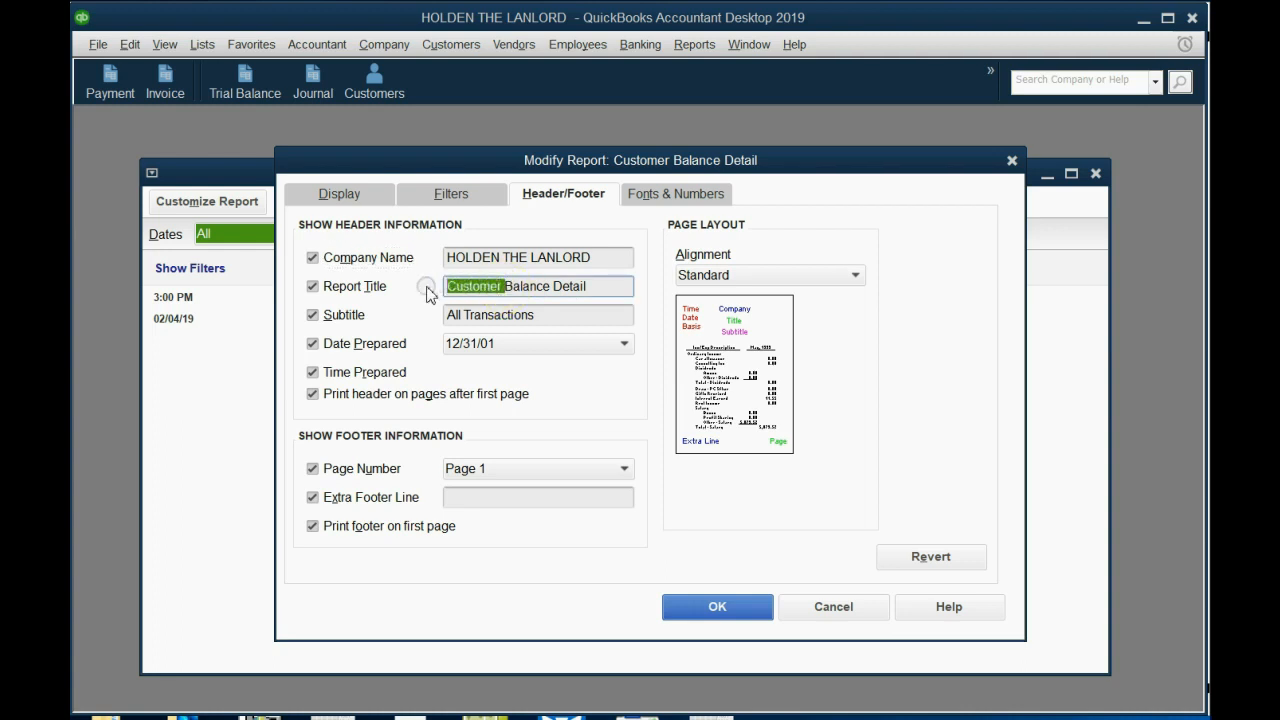
key(BackSpace)
text(T)
text(e)
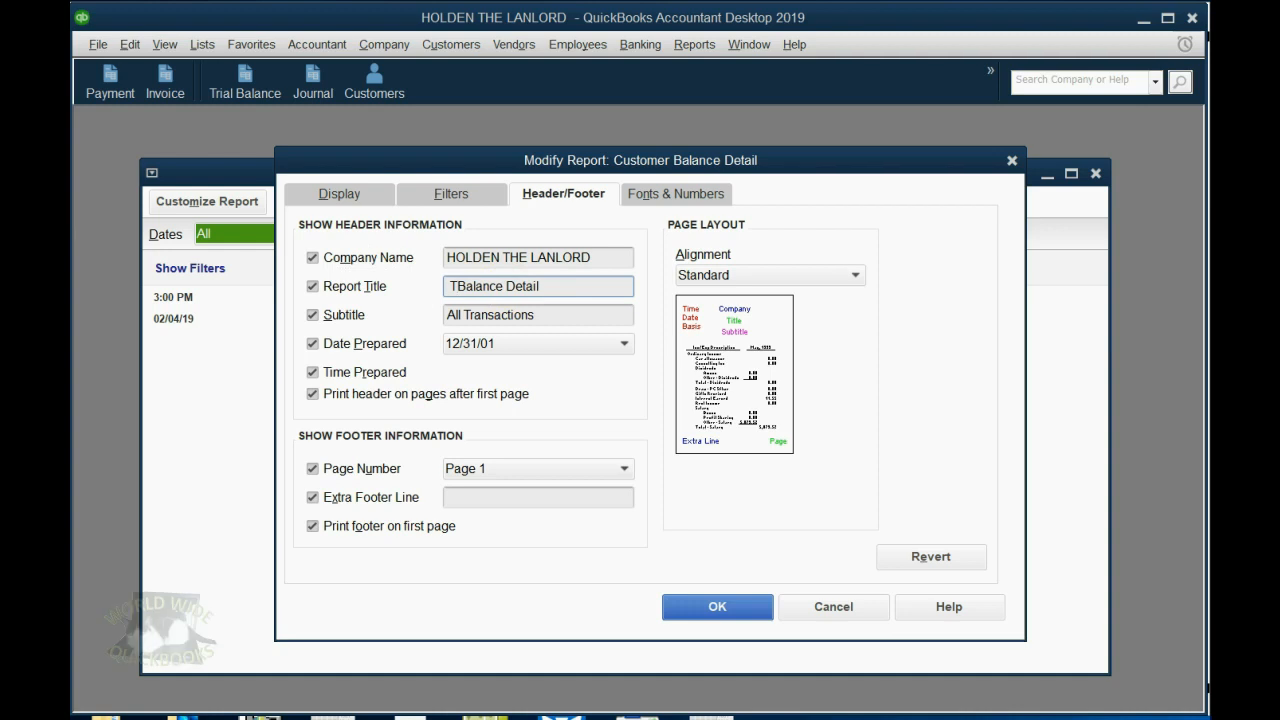
text(nant)
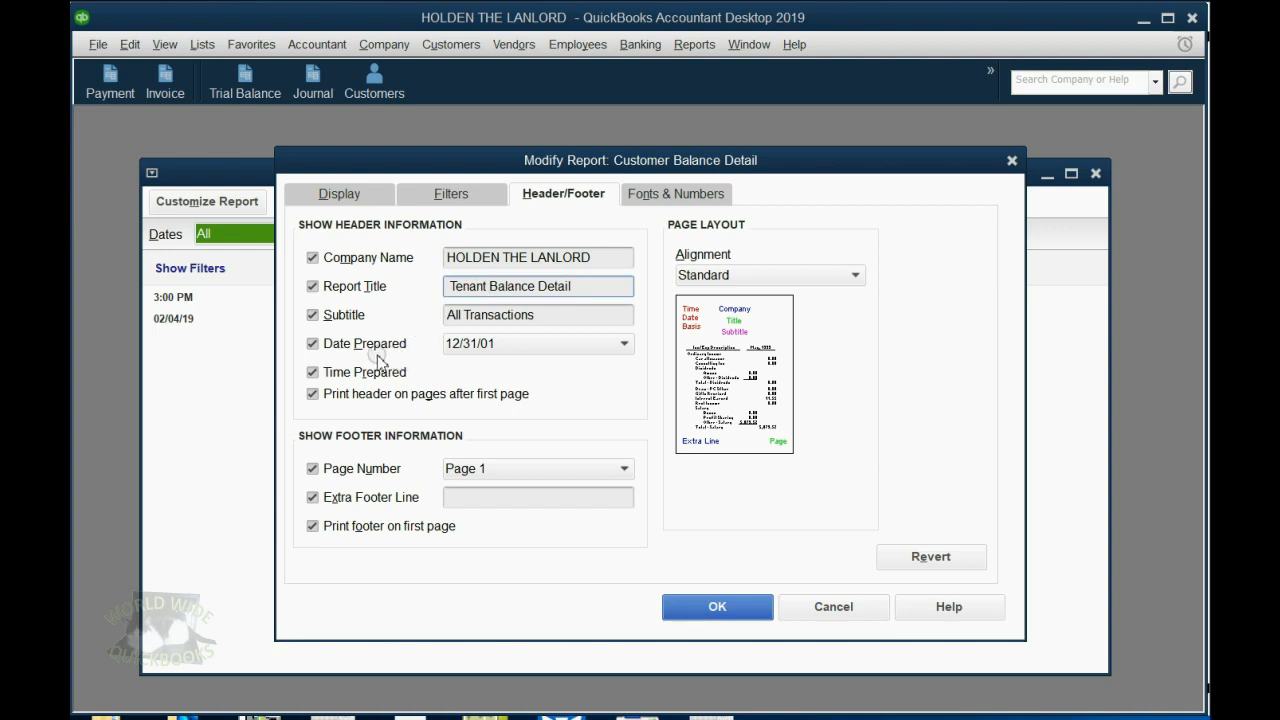
Hide Date Prepared, Time Prepared and repeated headers, and apply the changes.
click(312, 343)
click(312, 372)
click(312, 394)
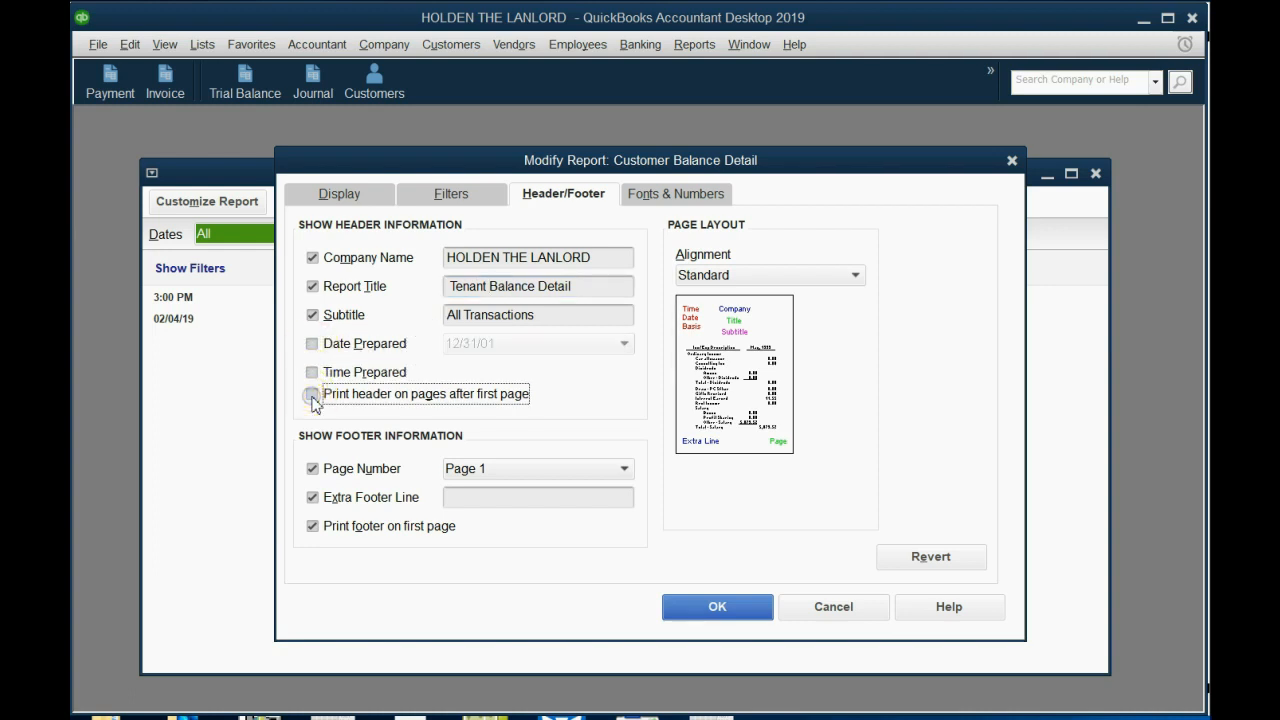
click(700, 606)
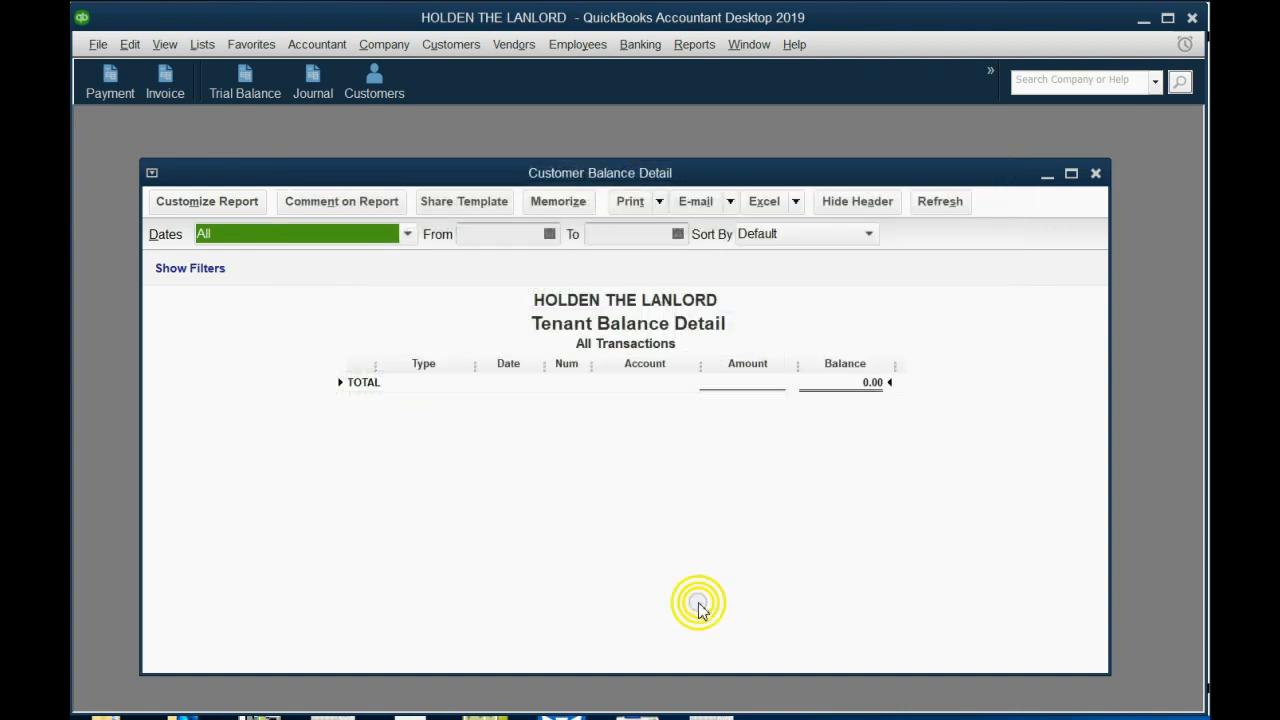
drag(588, 173, 590, 156)
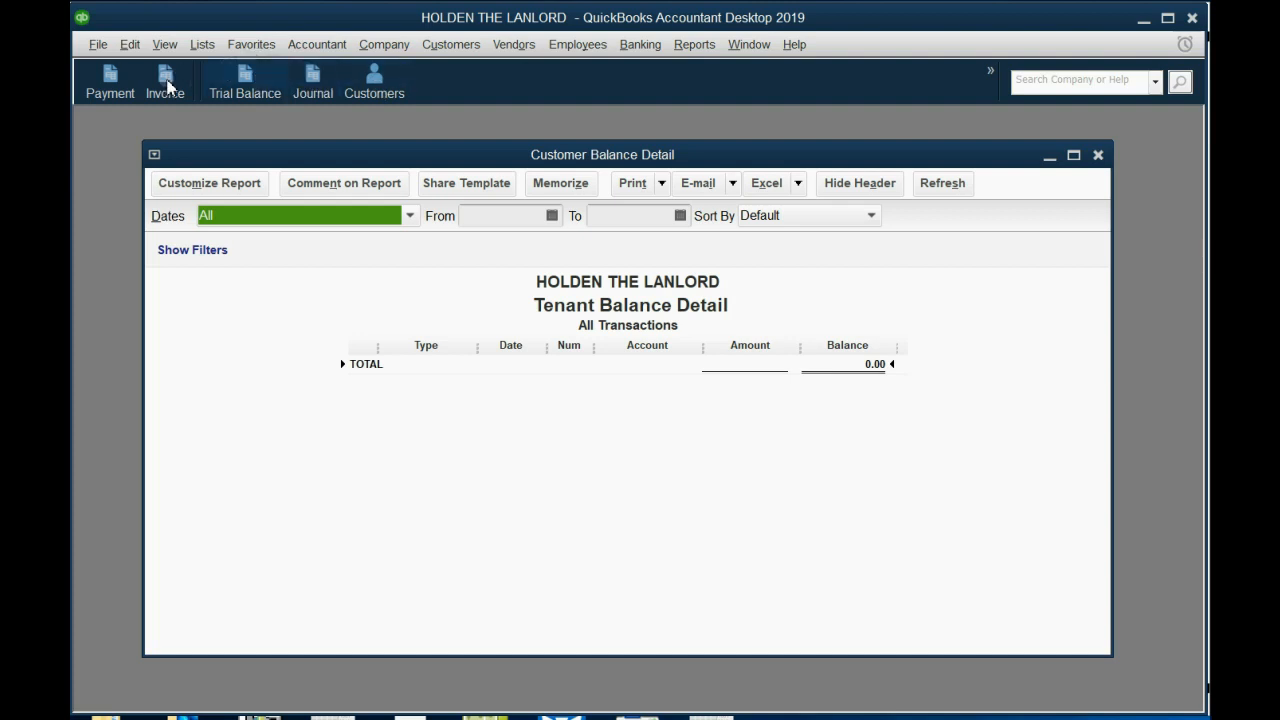
click(165, 44)
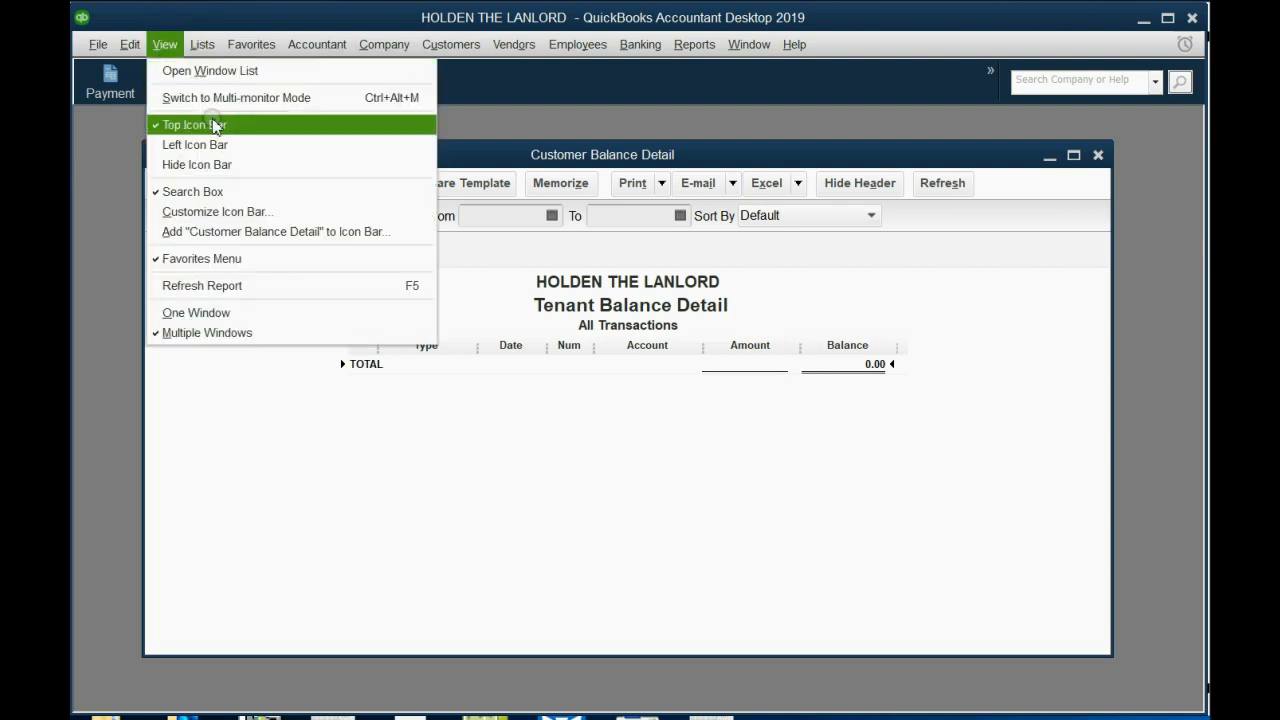
Add the report to the icon bar labelled Tenant Balance Detail.
click(284, 237)
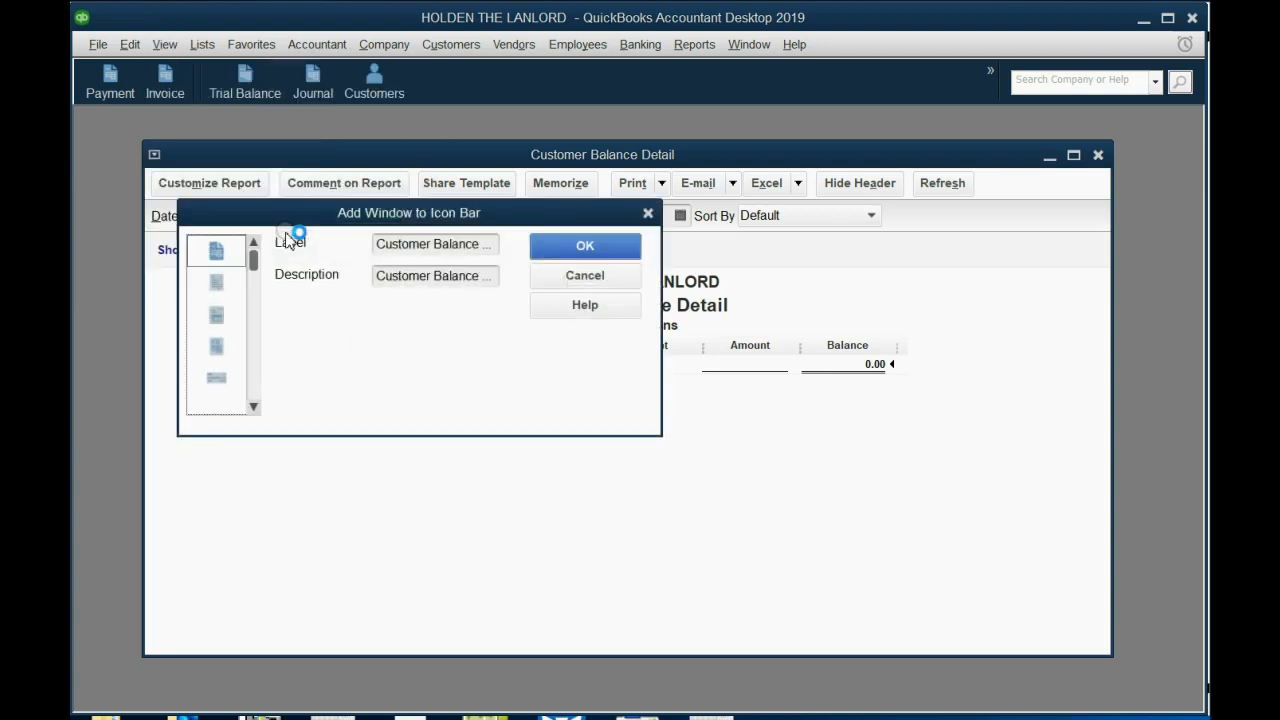
drag(322, 222, 358, 219)
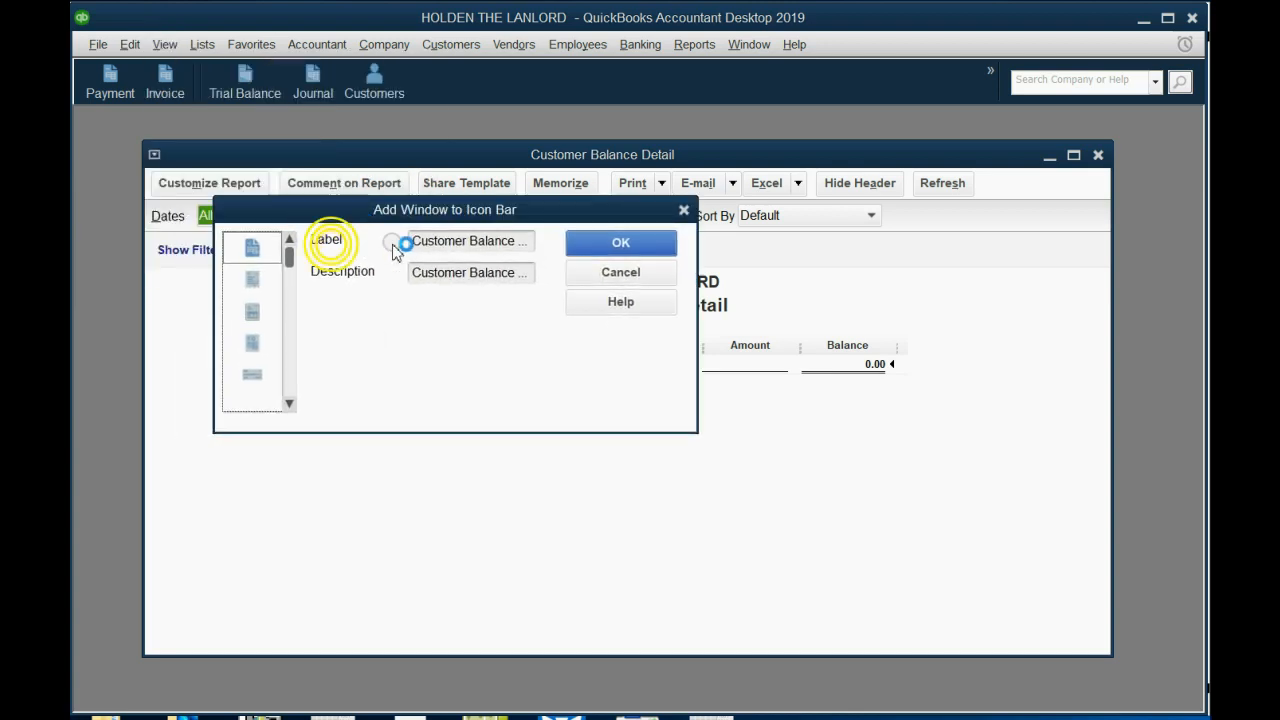
click(467, 241)
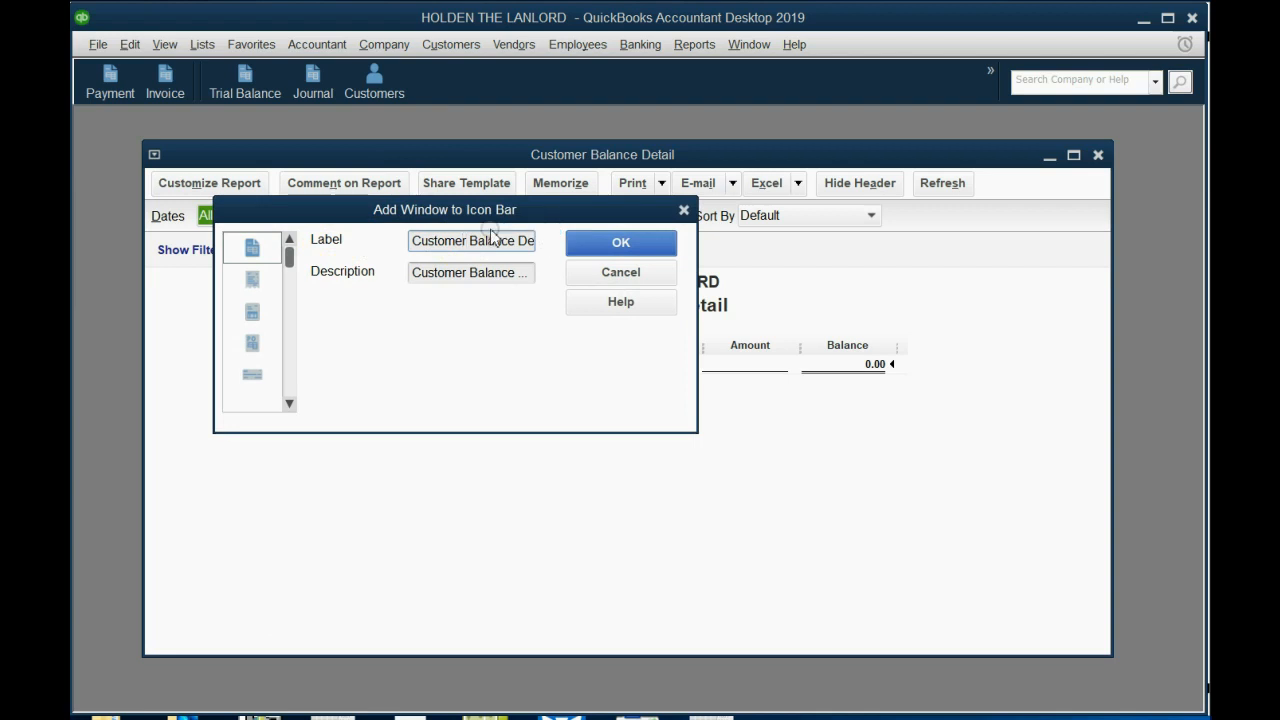
text(\\\)
key(BackSpace)
key(BackSpace)
key(BackSpace)
key(BackSpace)
key(BackSpace)
key(BackSpace)
key(BackSpace)
key(BackSpace)
key(Delete)
text(Tenant)
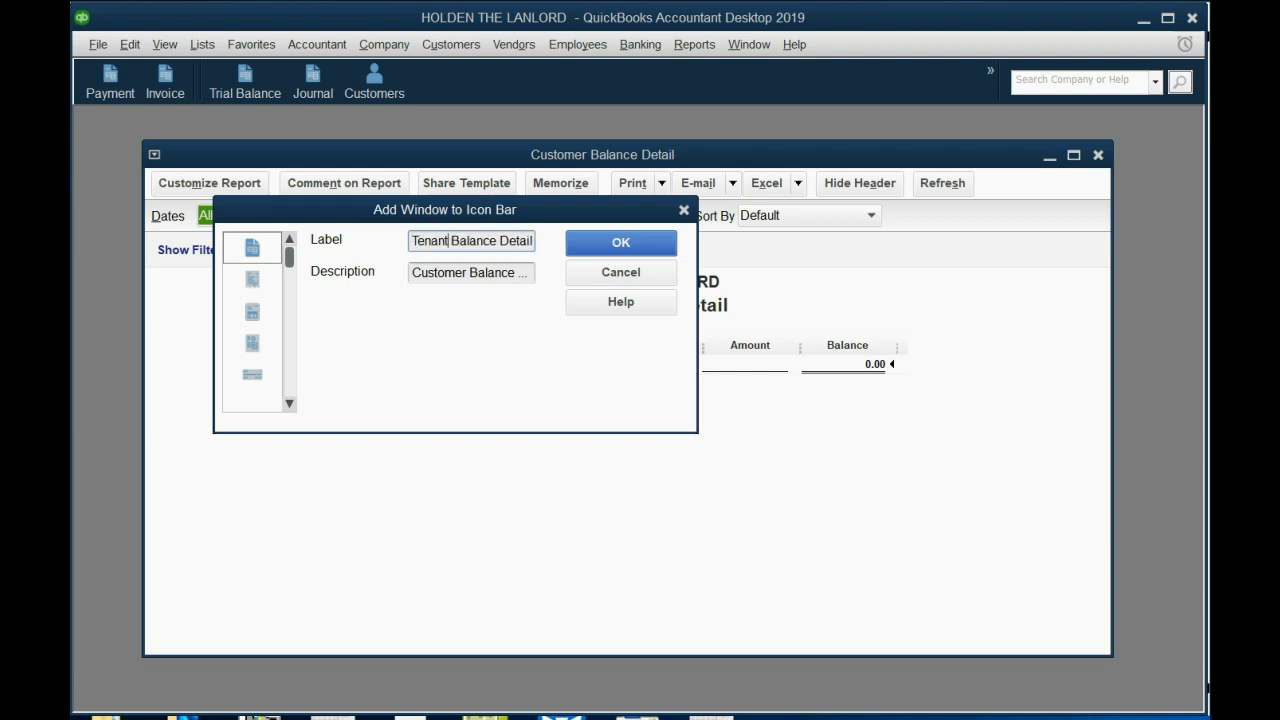
key(BackSpace)
click(620, 242)
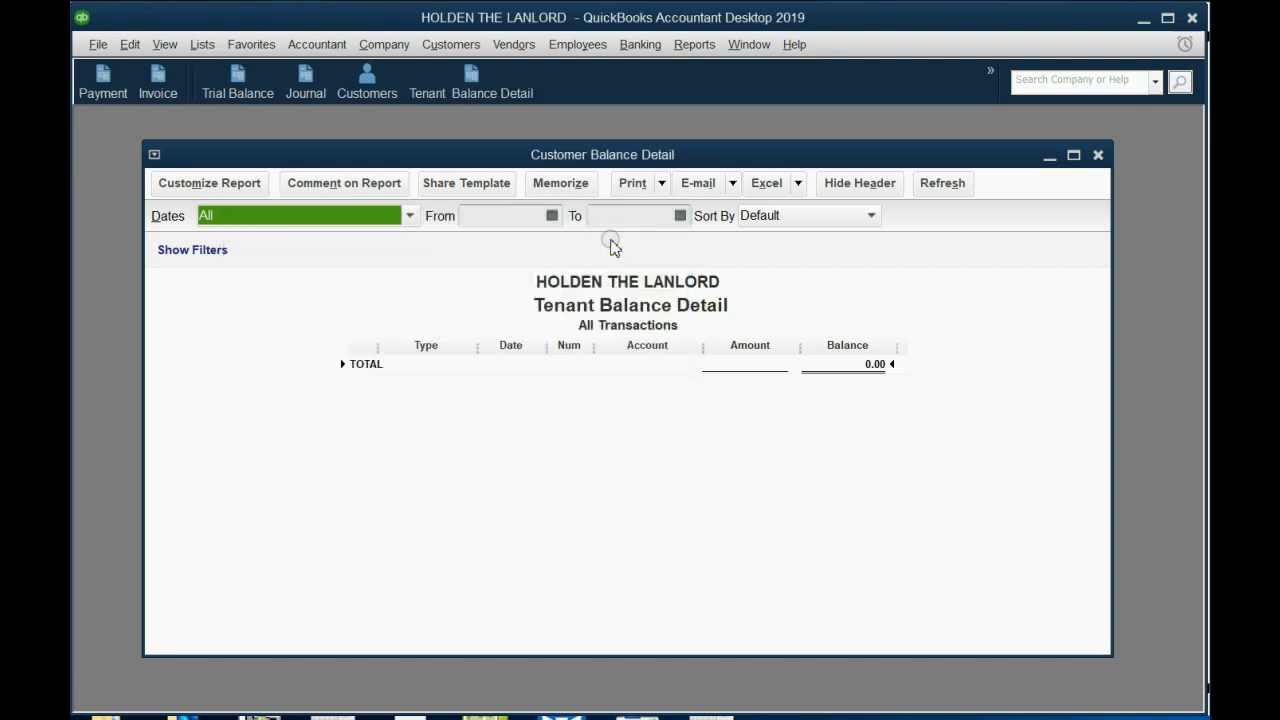
Close the report and reopen it from the new Tenant Balance Detail shortcut.
click(1098, 155)
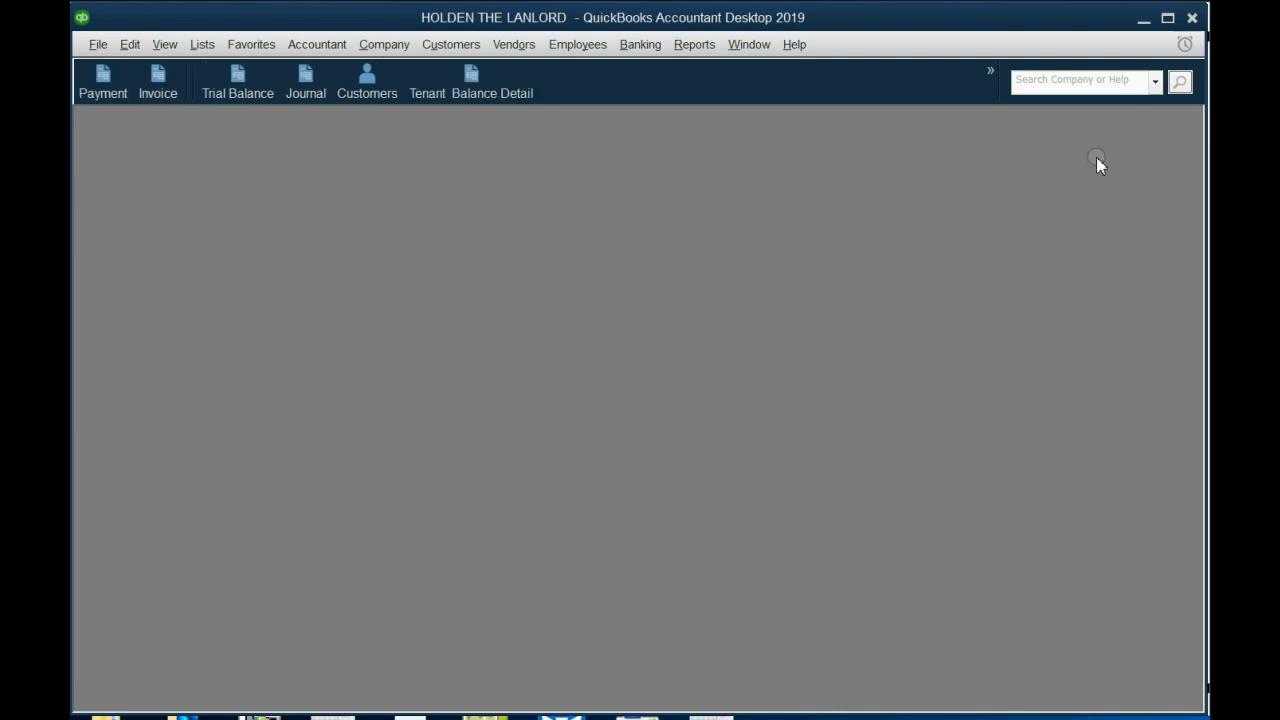
click(480, 82)
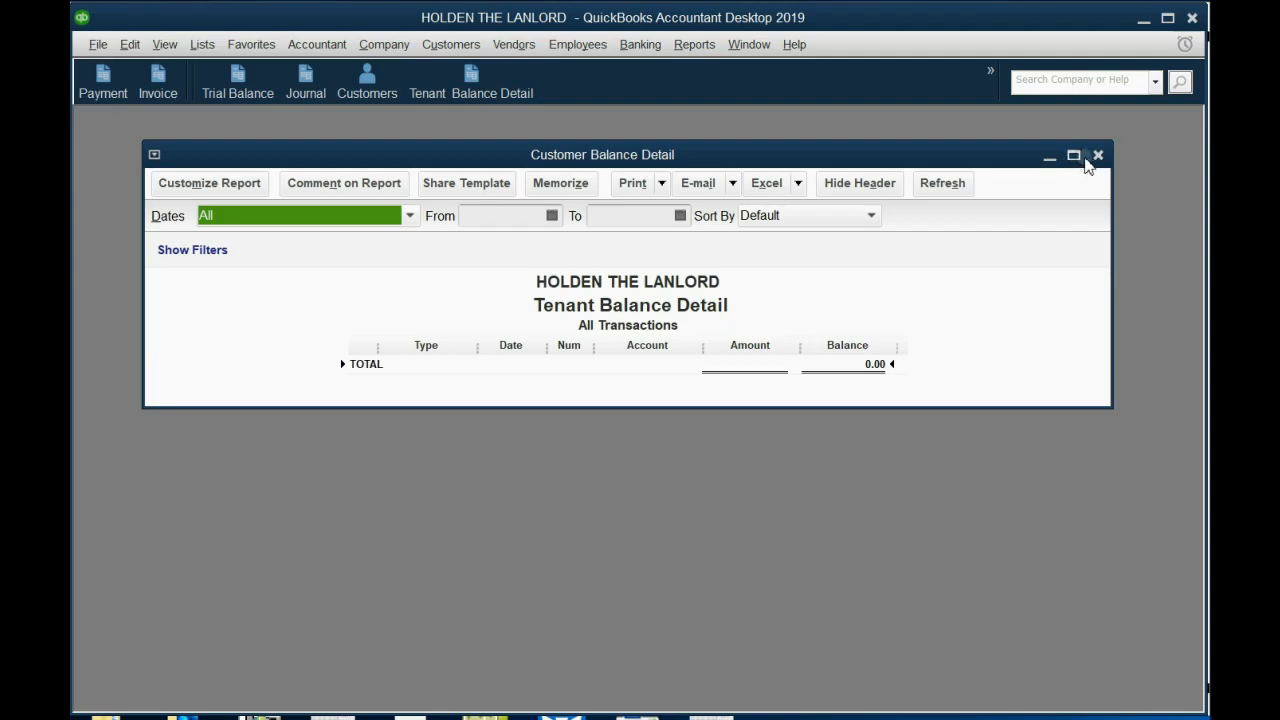
key(alt+Tab)
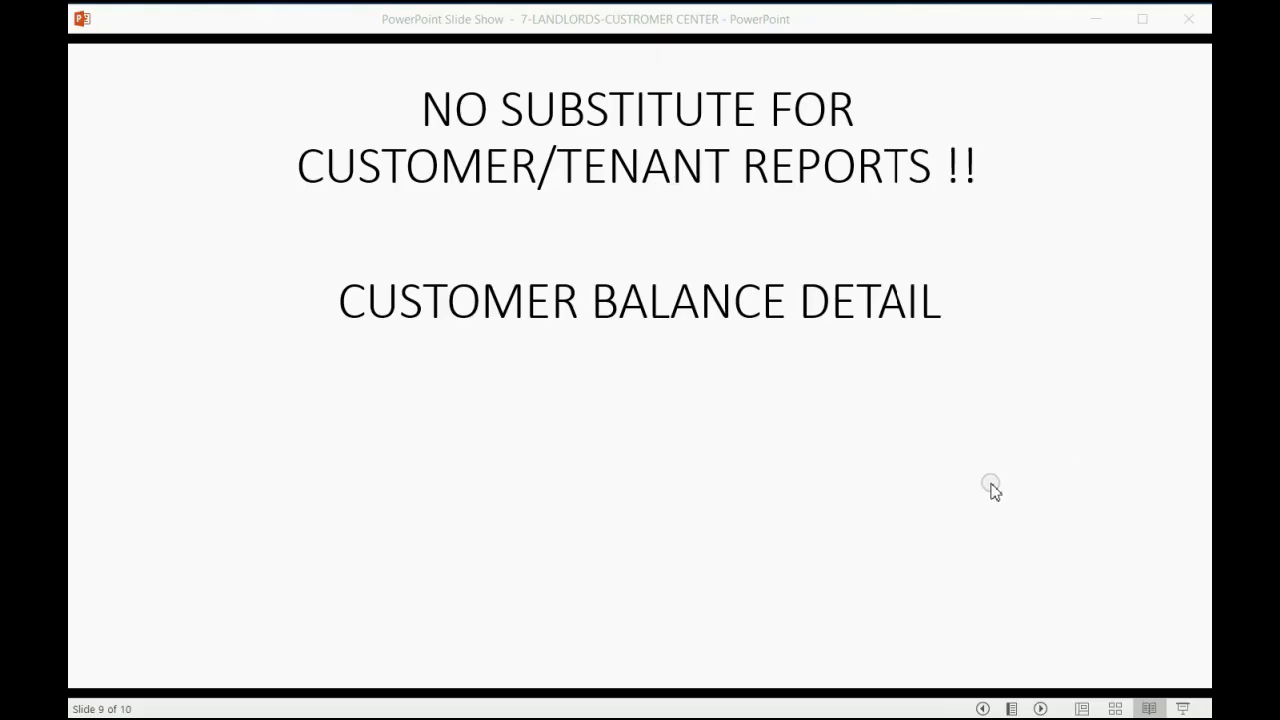
Reveal Tenant Balance Detail and the Profit and Loss by Job/Tenant points, then return to QuickBooks.
click(990, 488)
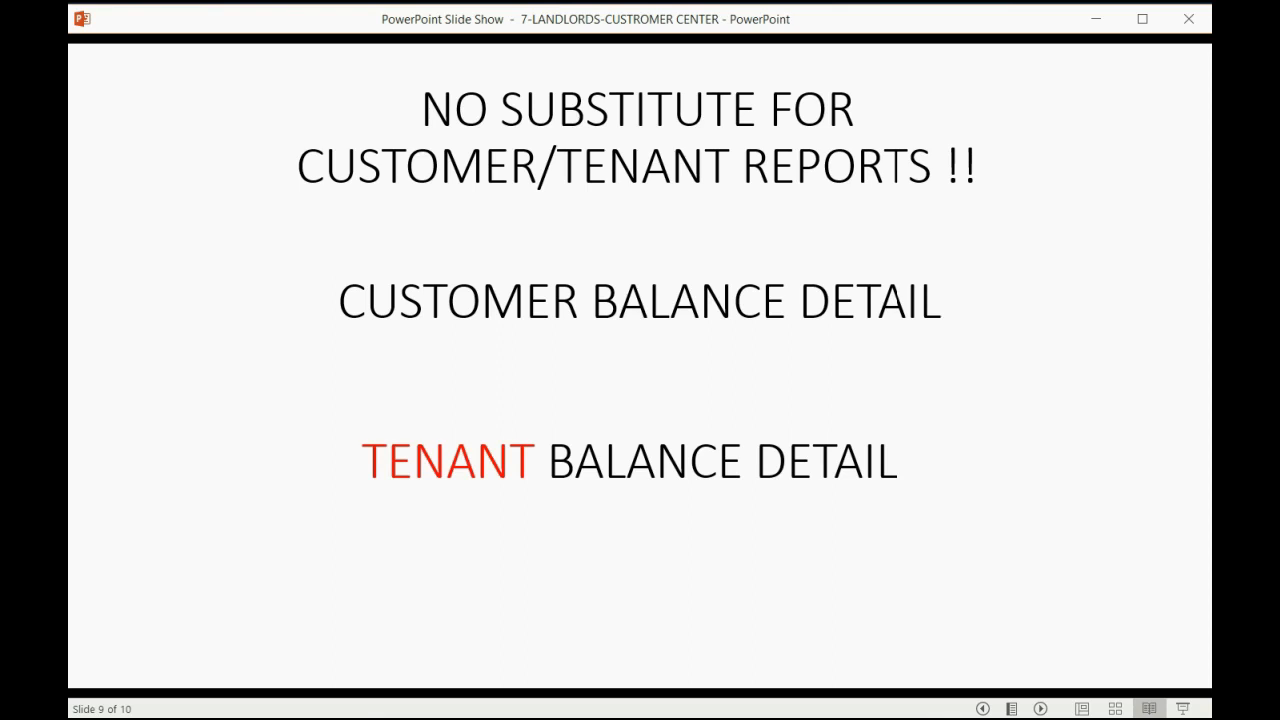
key(space)
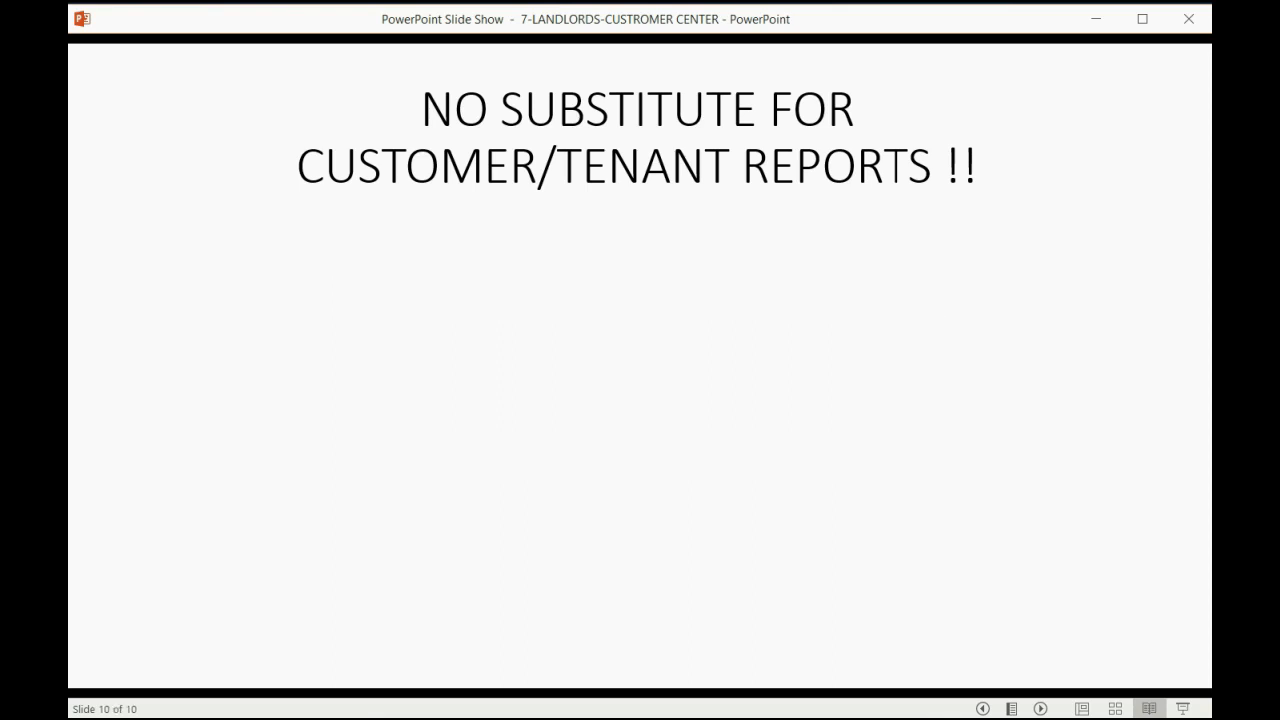
key(space)
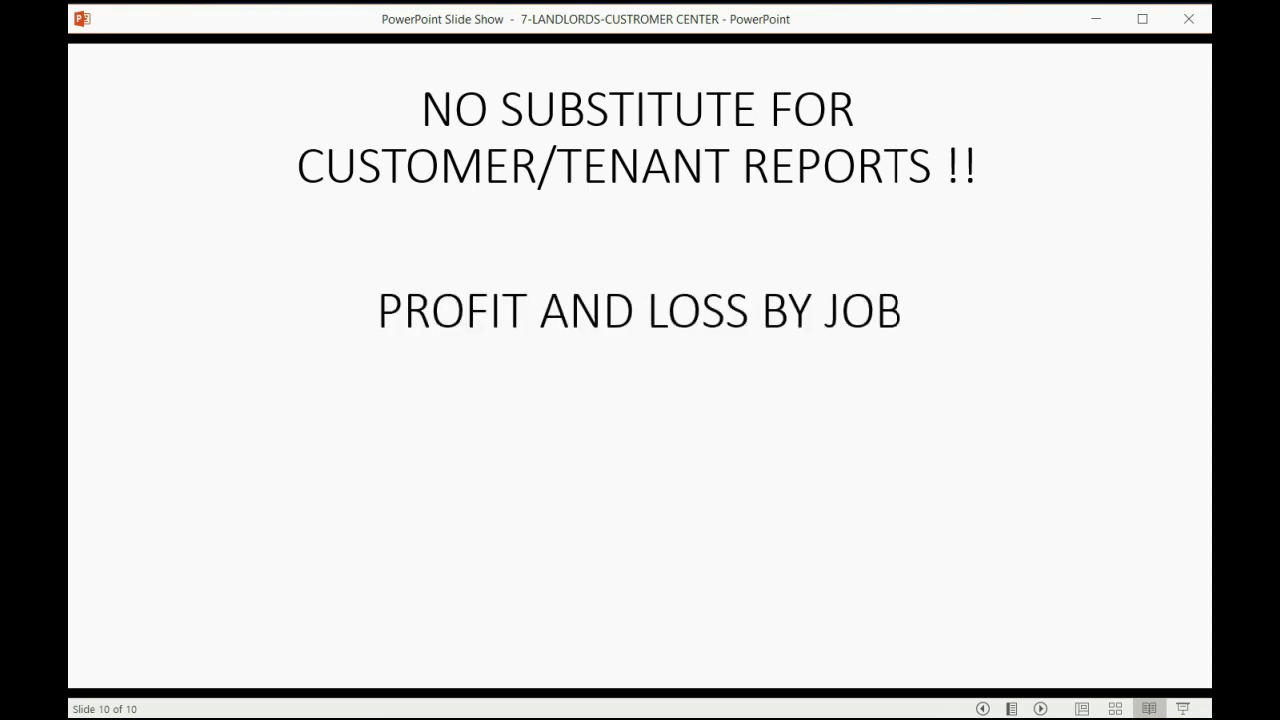
key(space)
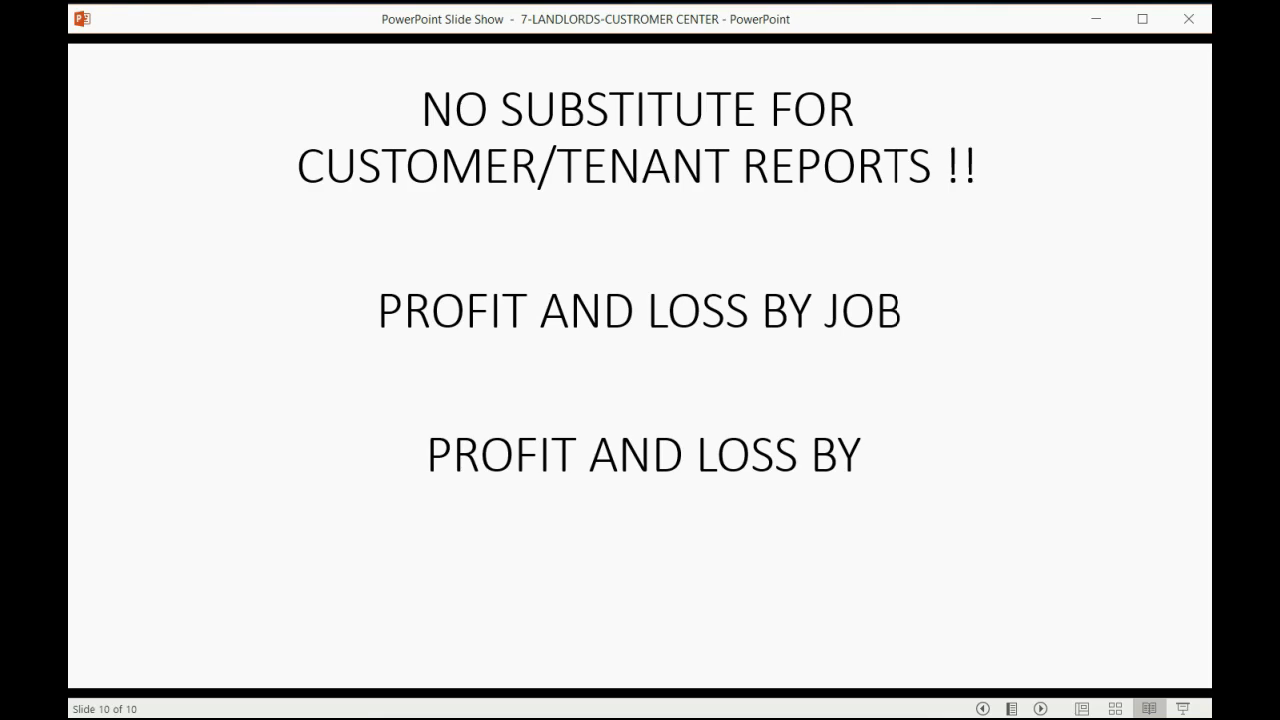
key(space)
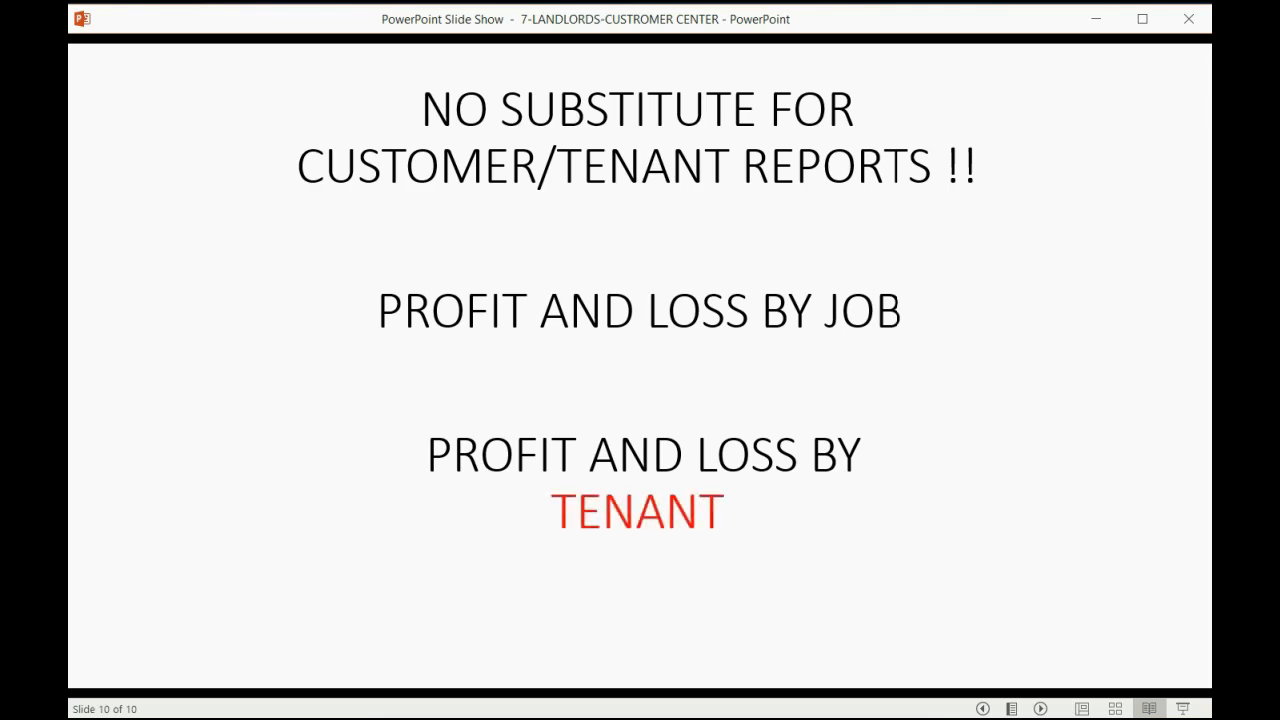
key(alt+Tab)
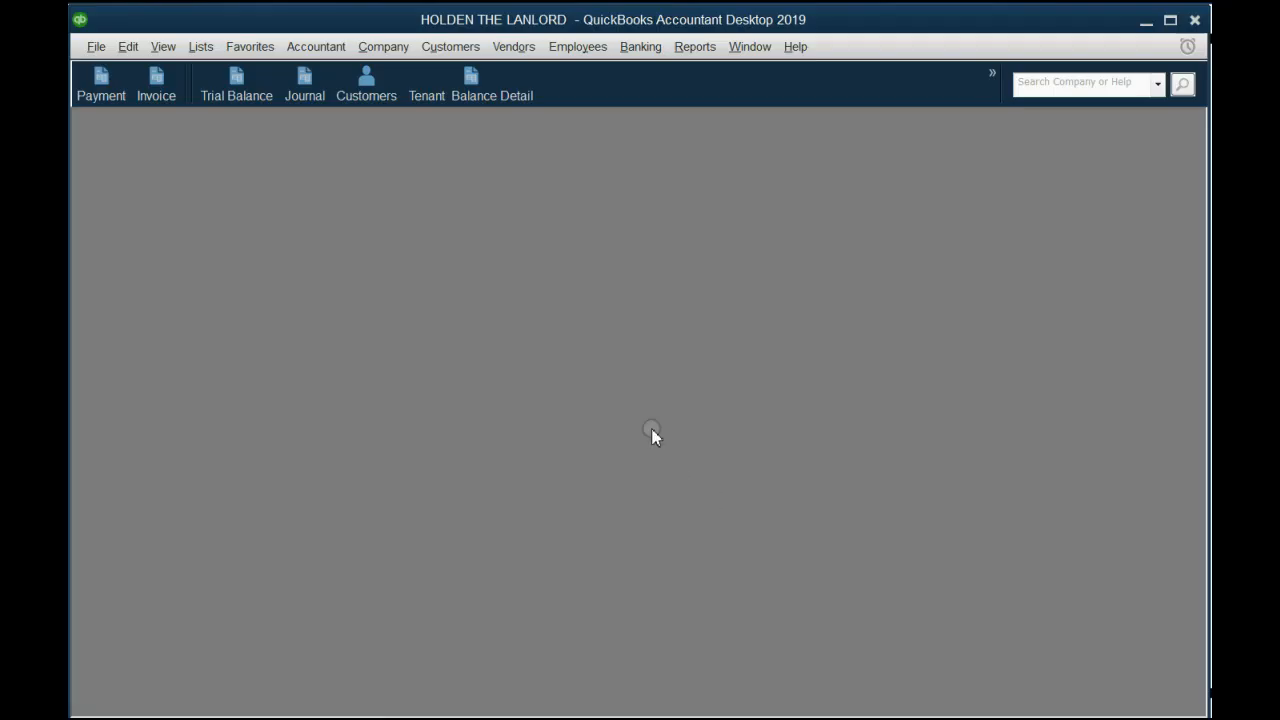
Open Profit & Loss by Job from Jobs, Time & Mileage with dates set to All.
click(694, 46)
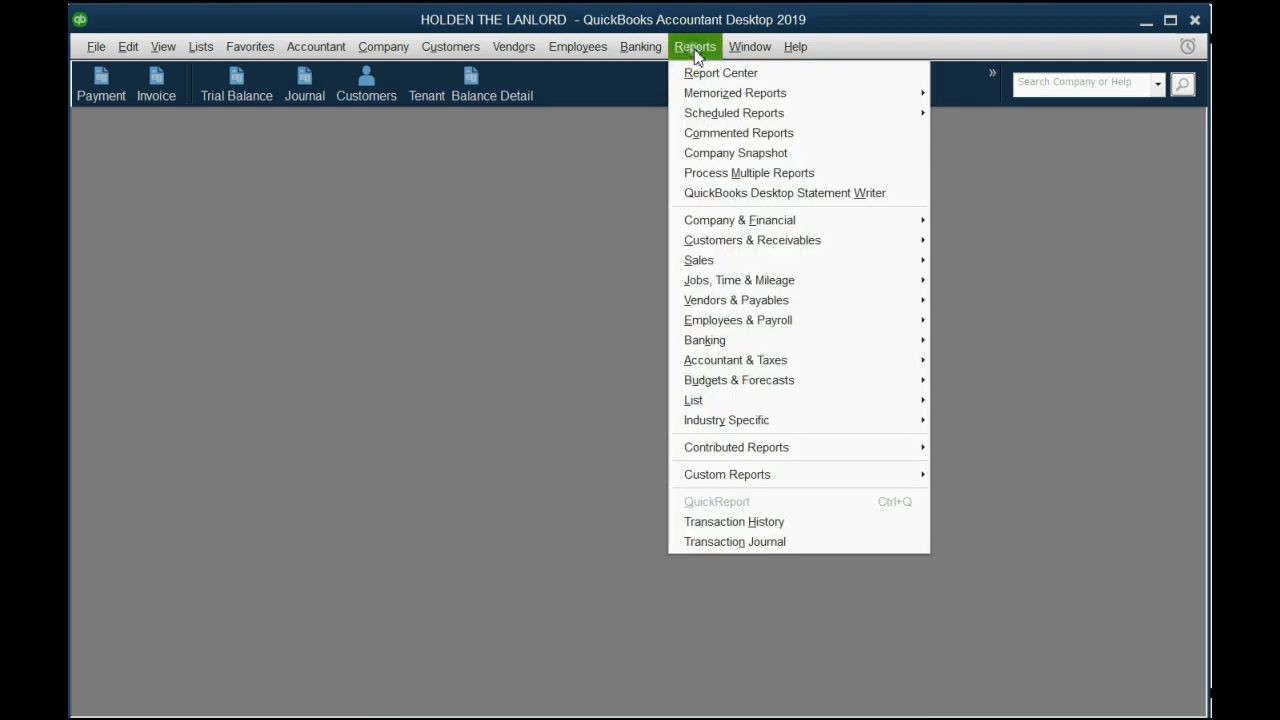
mouse_move(739, 280)
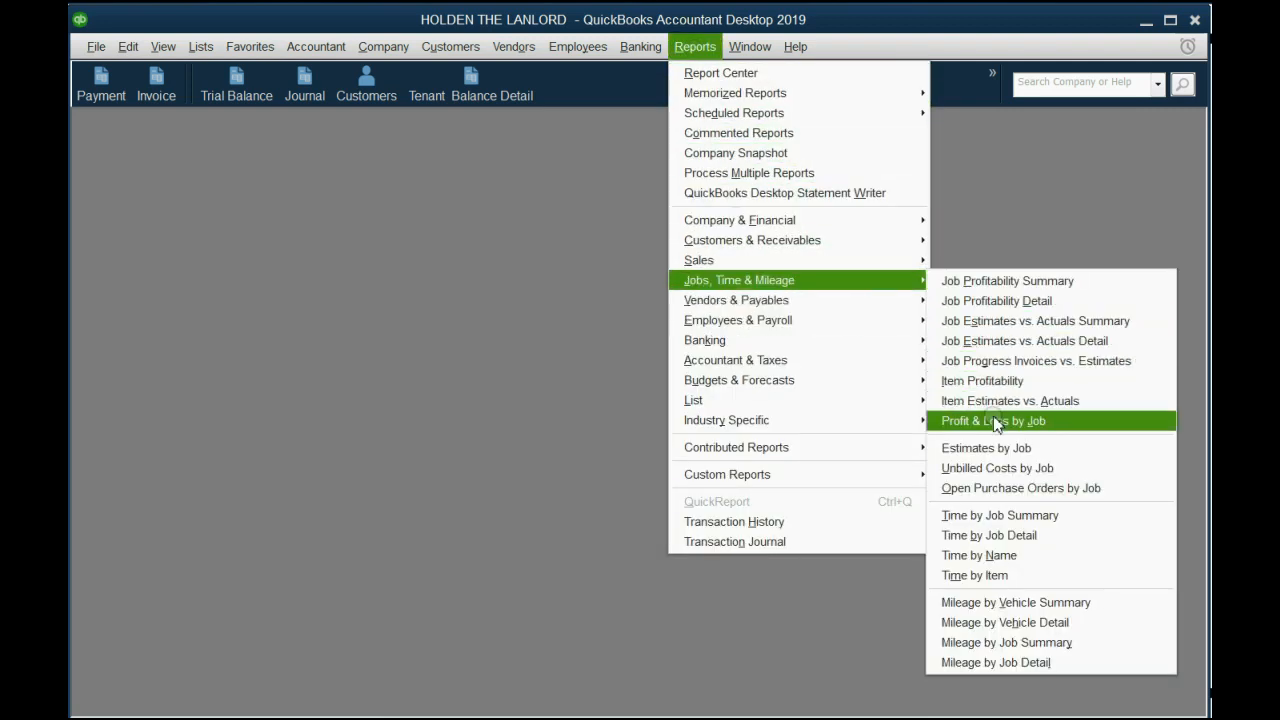
click(994, 422)
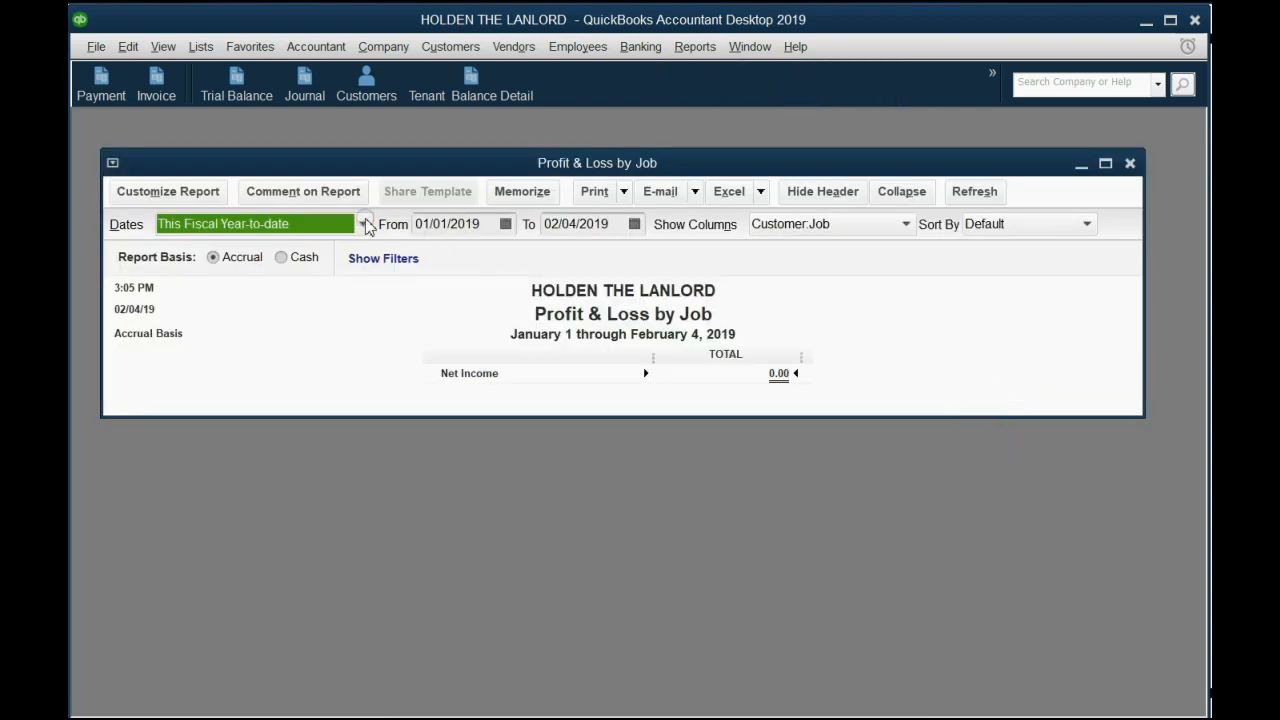
click(362, 223)
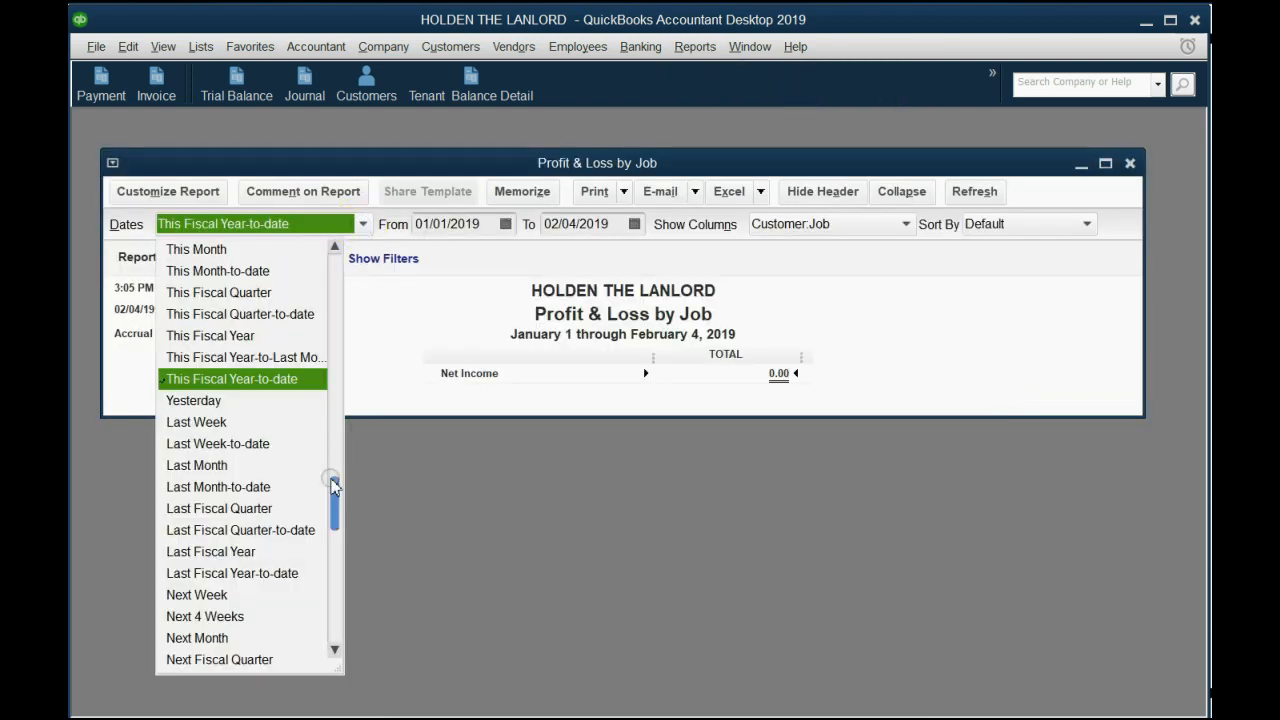
scroll(330, 480, up, 4)
click(268, 250)
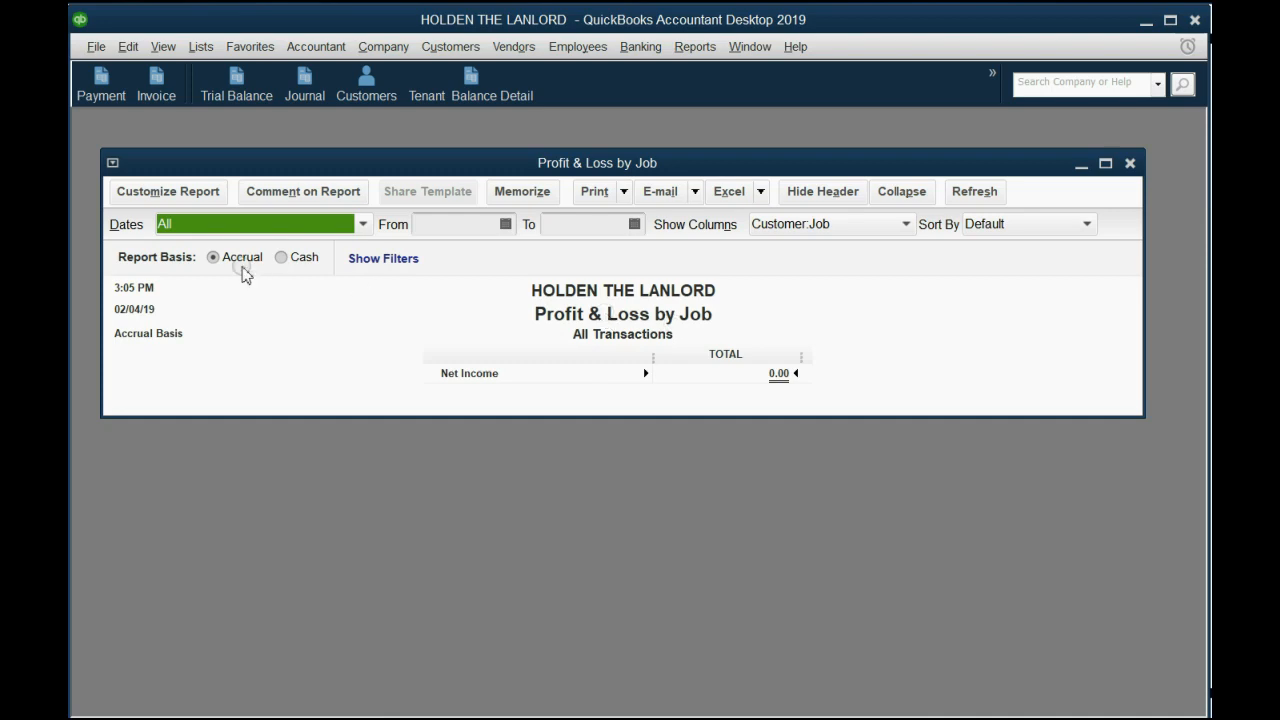
click(200, 195)
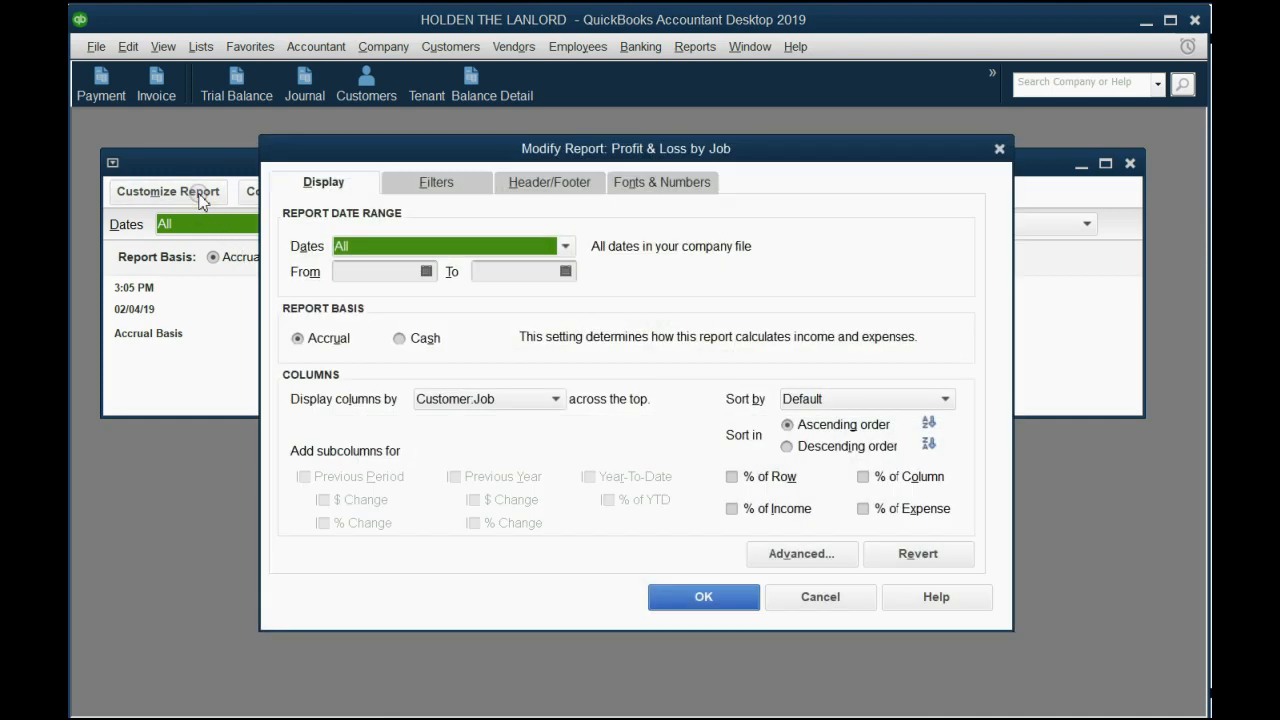
Retitle the report header from Profit & Loss by Job to Profit & Loss by Tenant.
click(530, 186)
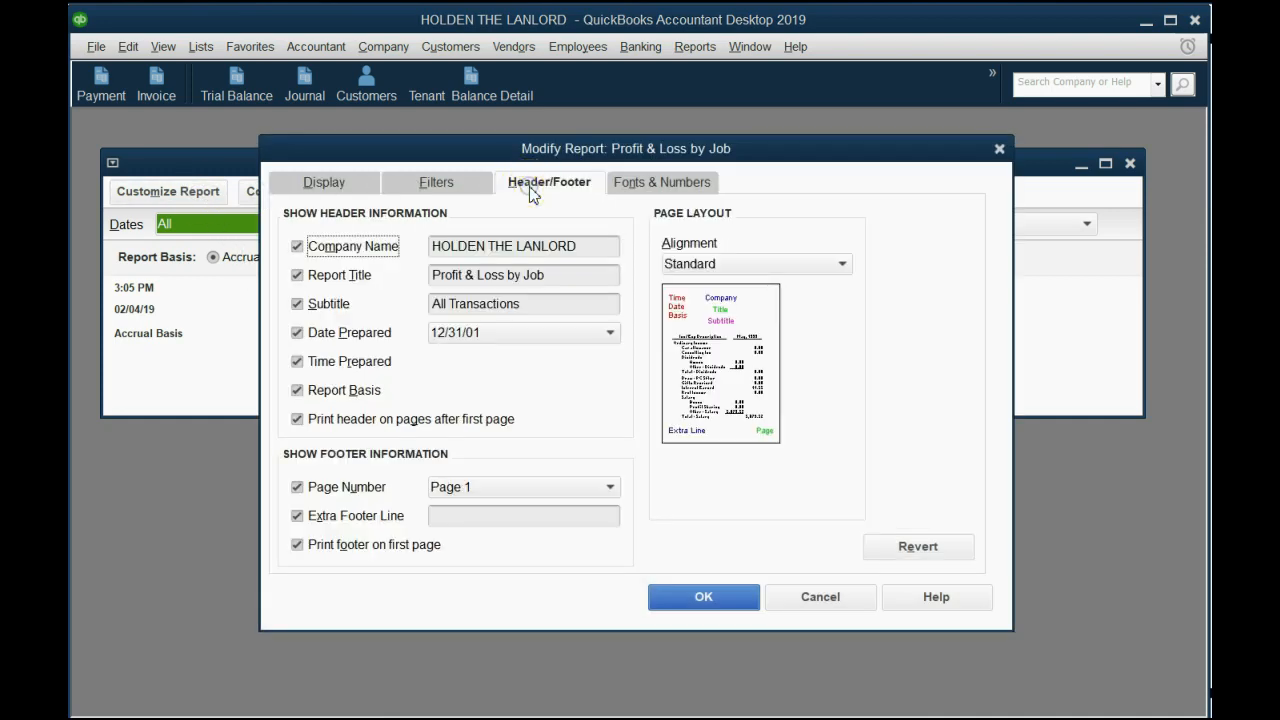
drag(521, 275, 558, 275)
key(BackSpace)
text(Tenant)
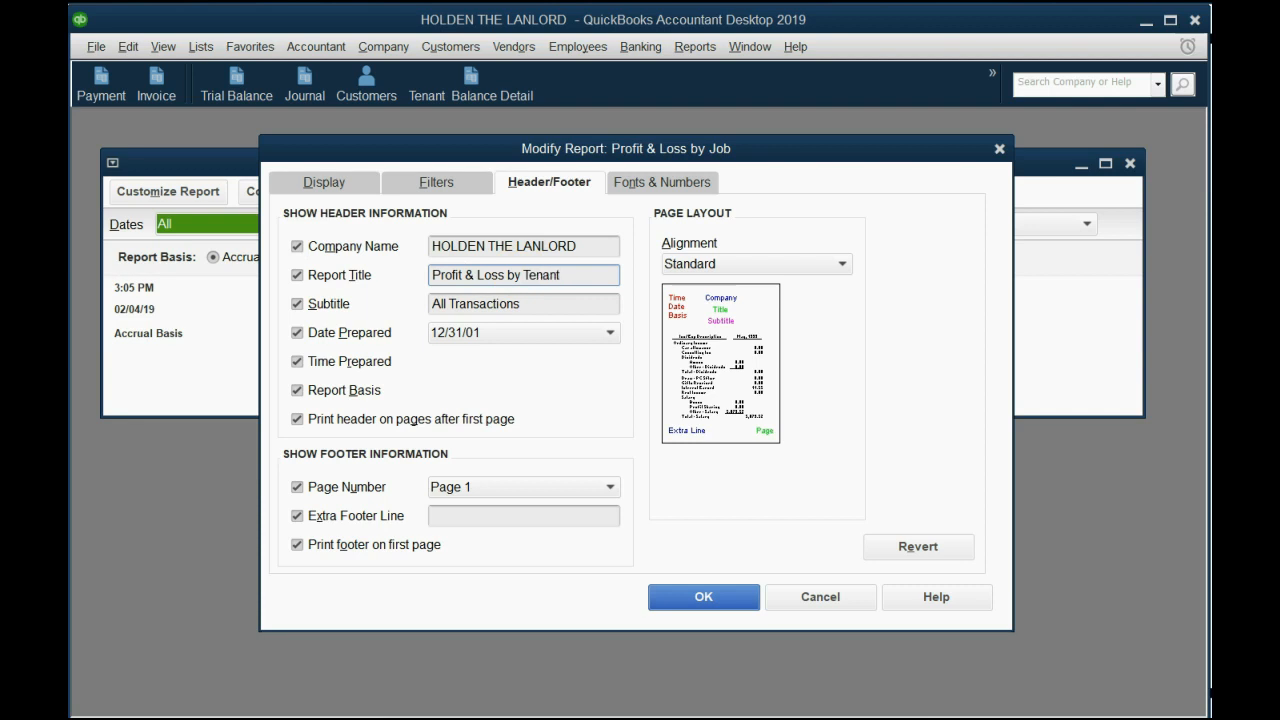
Hide Date Prepared, Time Prepared, Report Basis and repeated headers, then apply and enlarge the report.
click(296, 332)
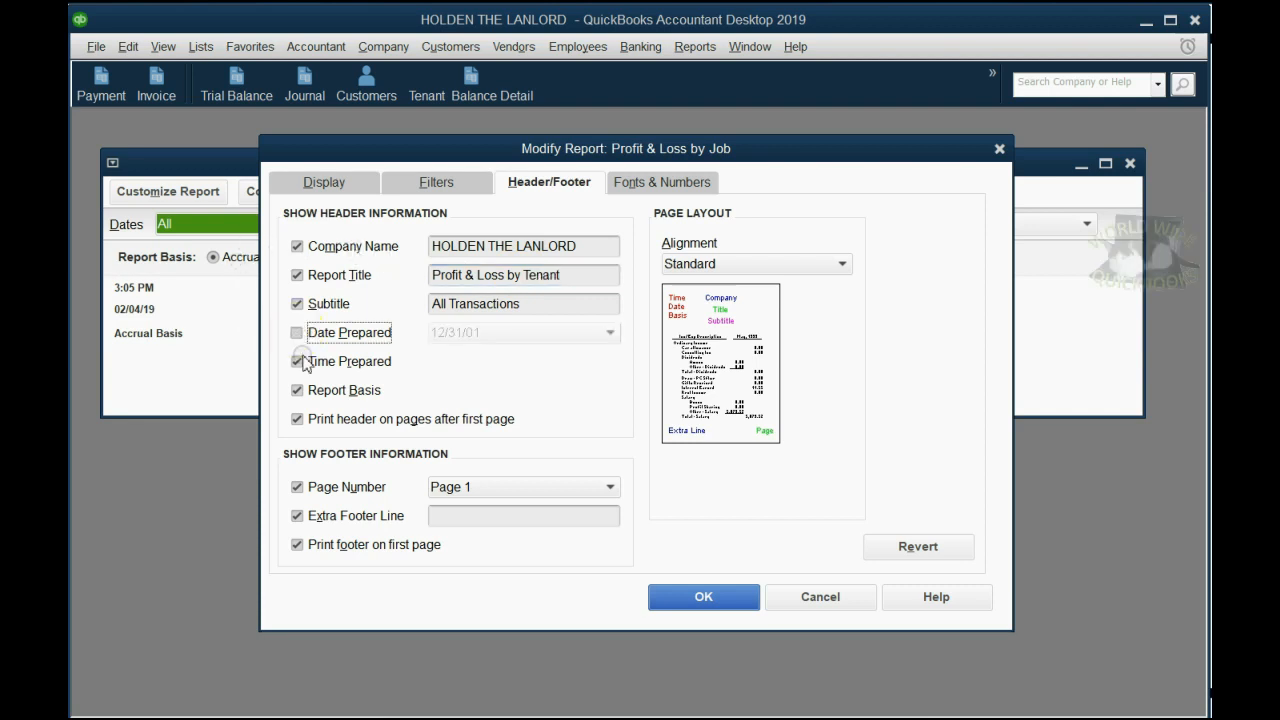
click(296, 361)
click(296, 390)
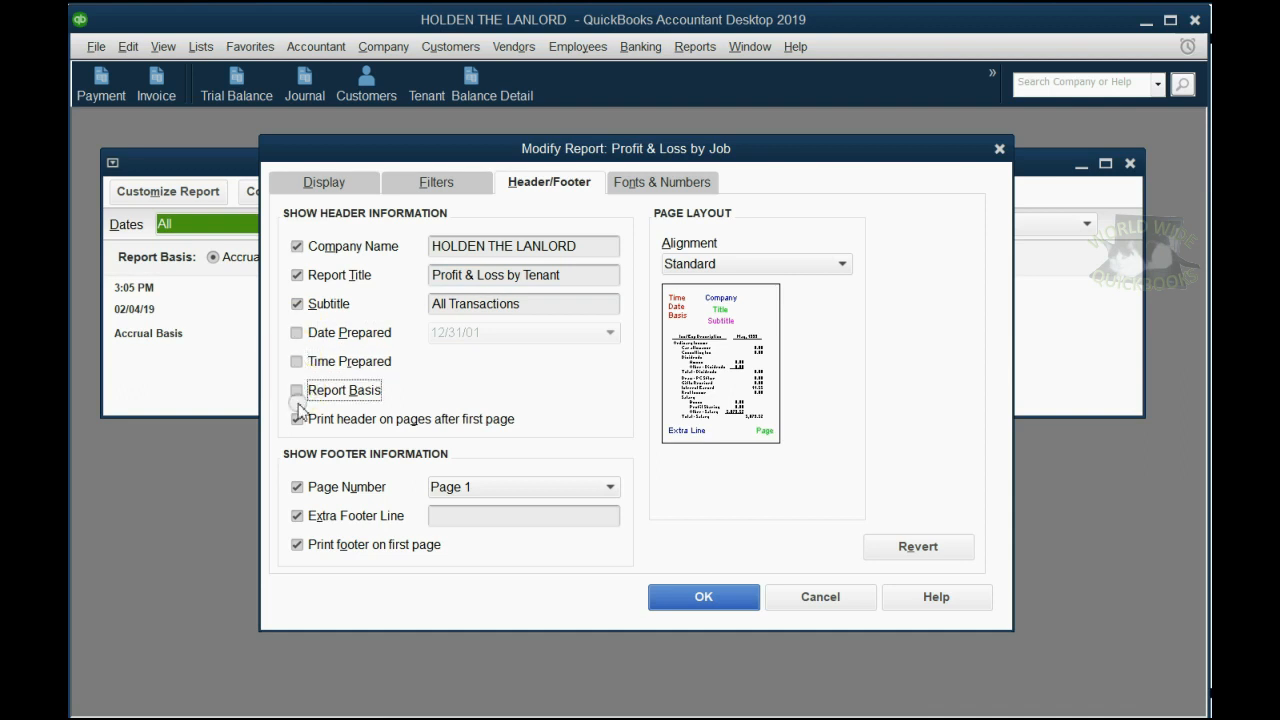
click(297, 418)
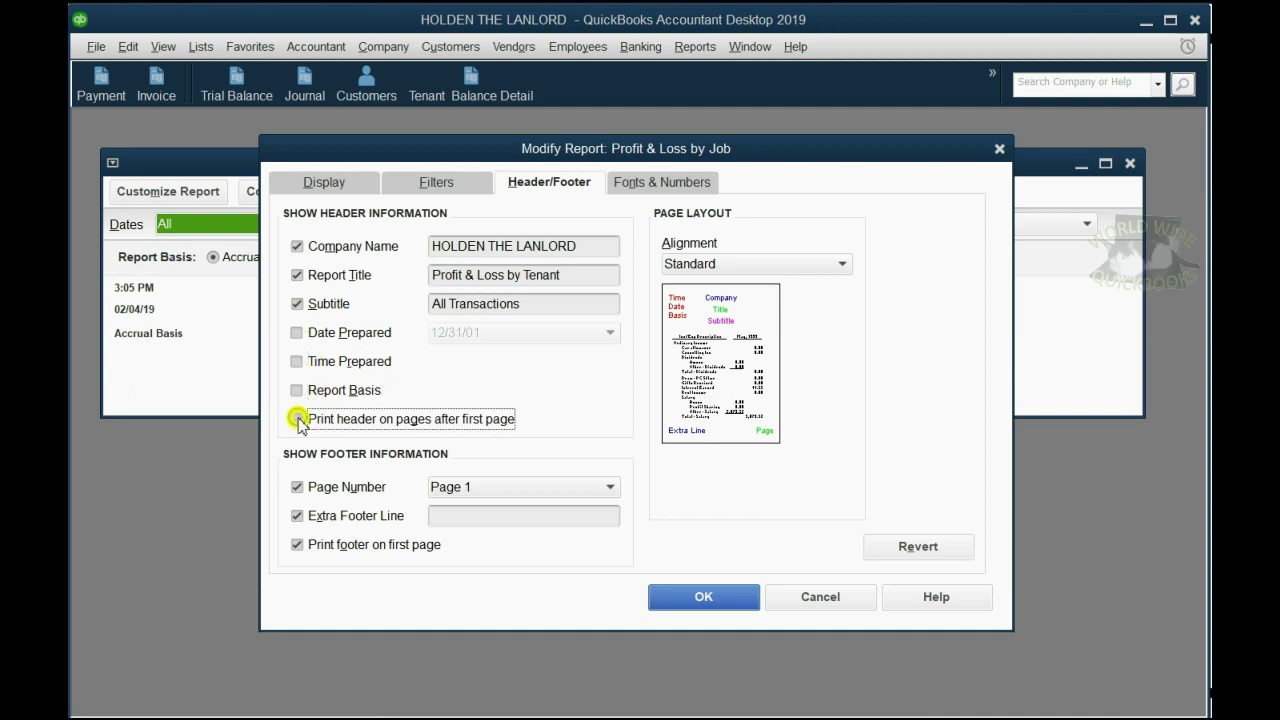
click(549, 182)
click(700, 598)
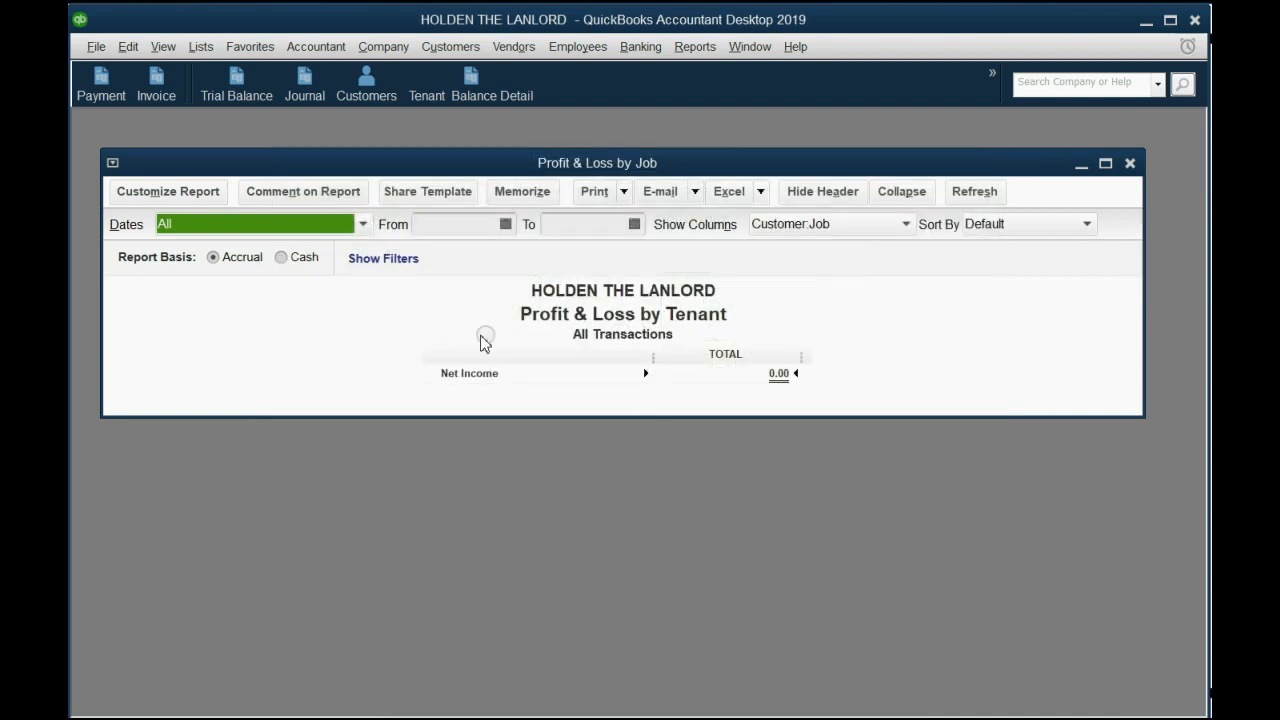
drag(585, 417, 585, 553)
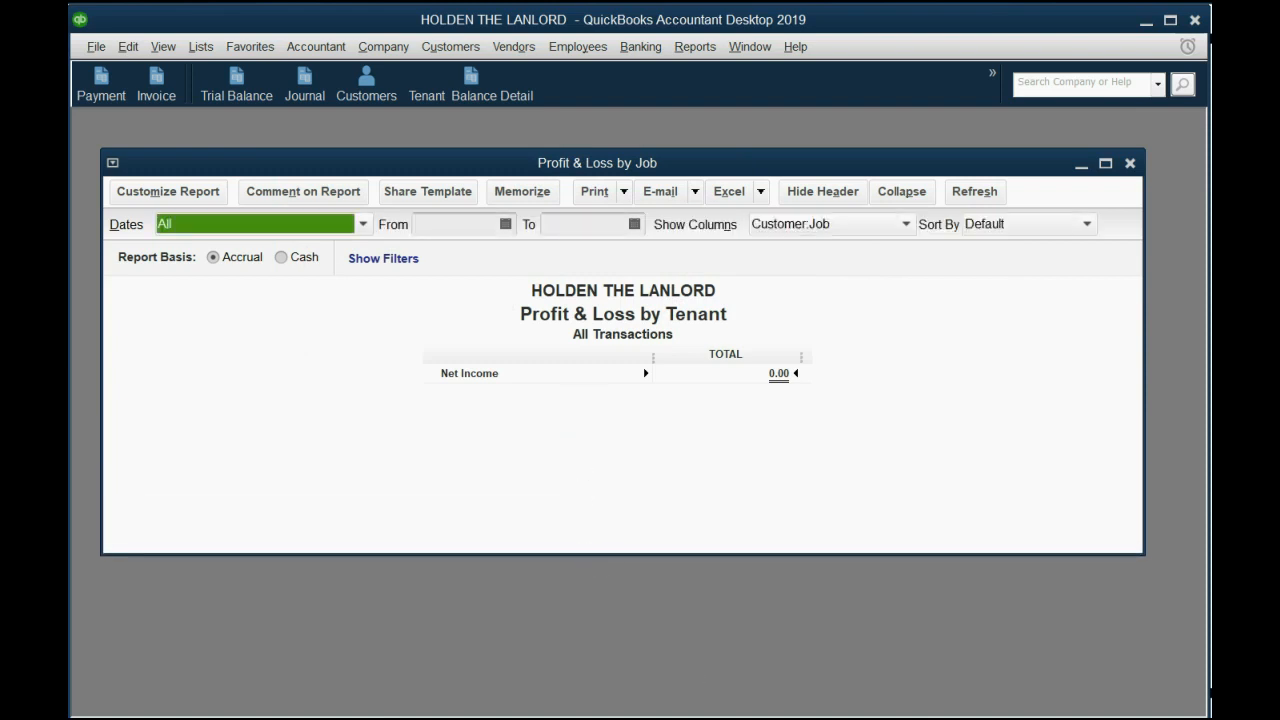
Add the report to the icon bar labelled Profit & Loss by Tenant.
click(165, 50)
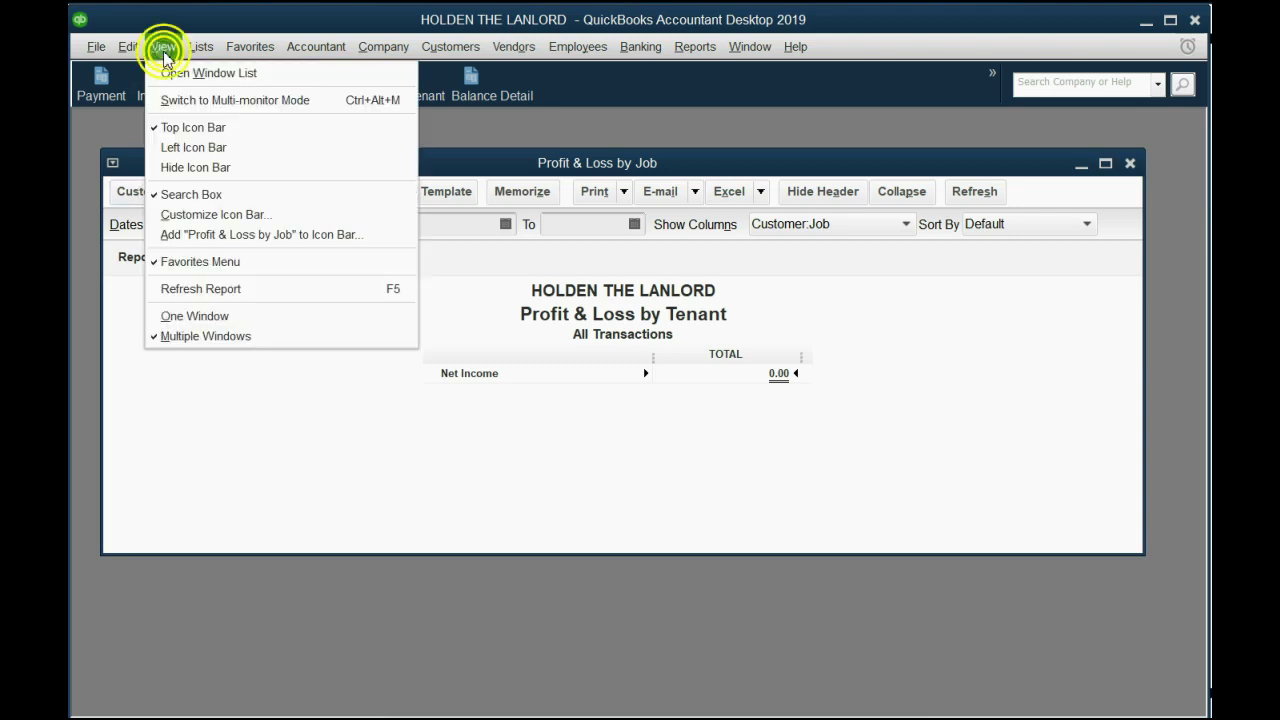
click(244, 234)
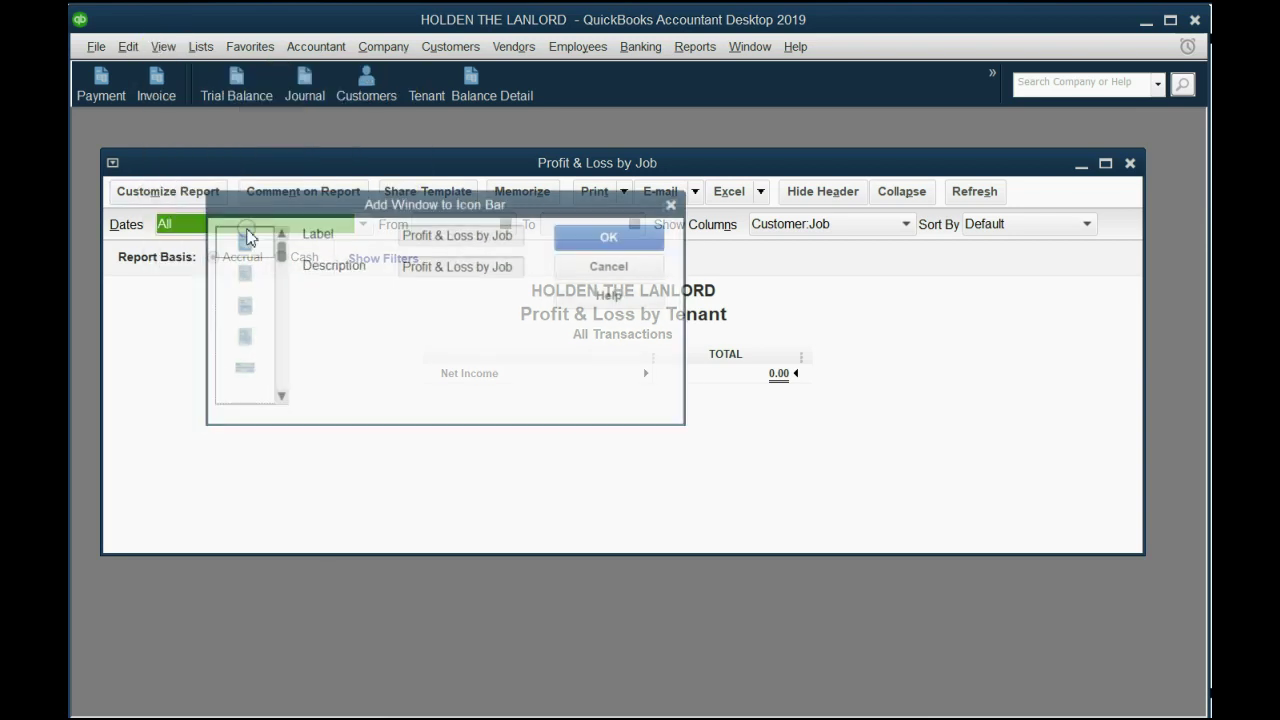
click(513, 234)
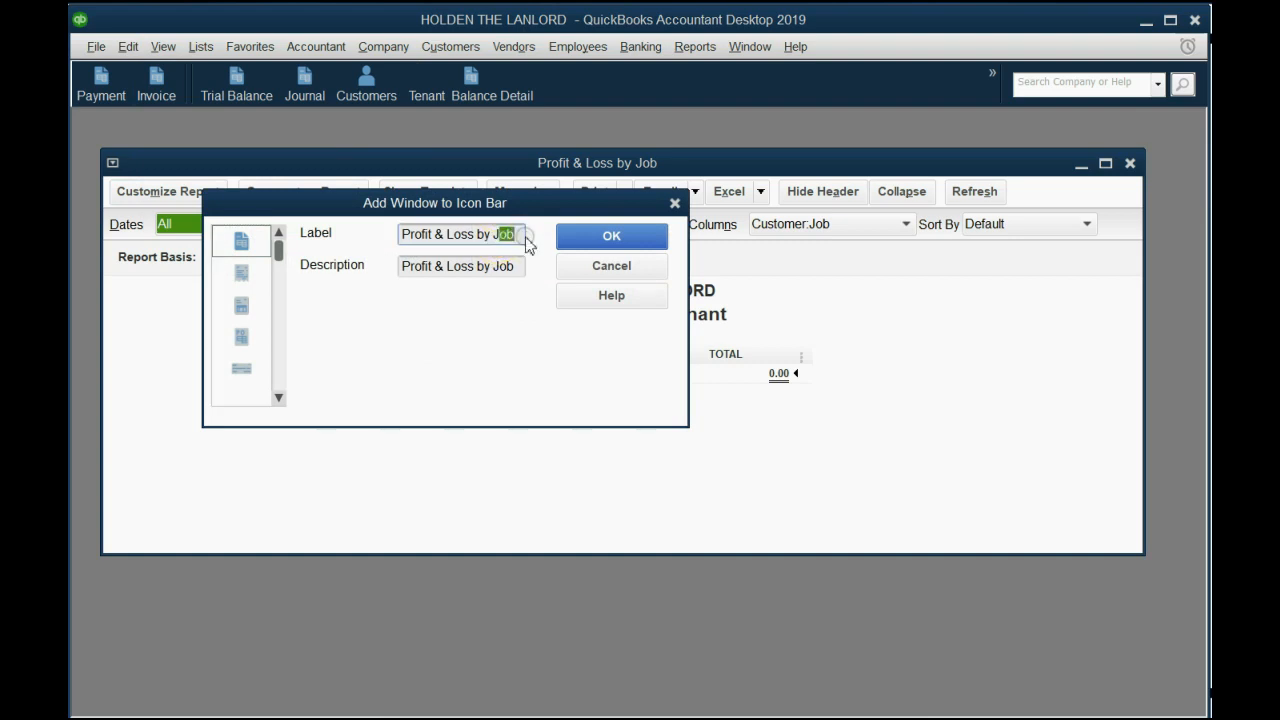
key(BackSpace)
key(BackSpace)
key(BackSpace)
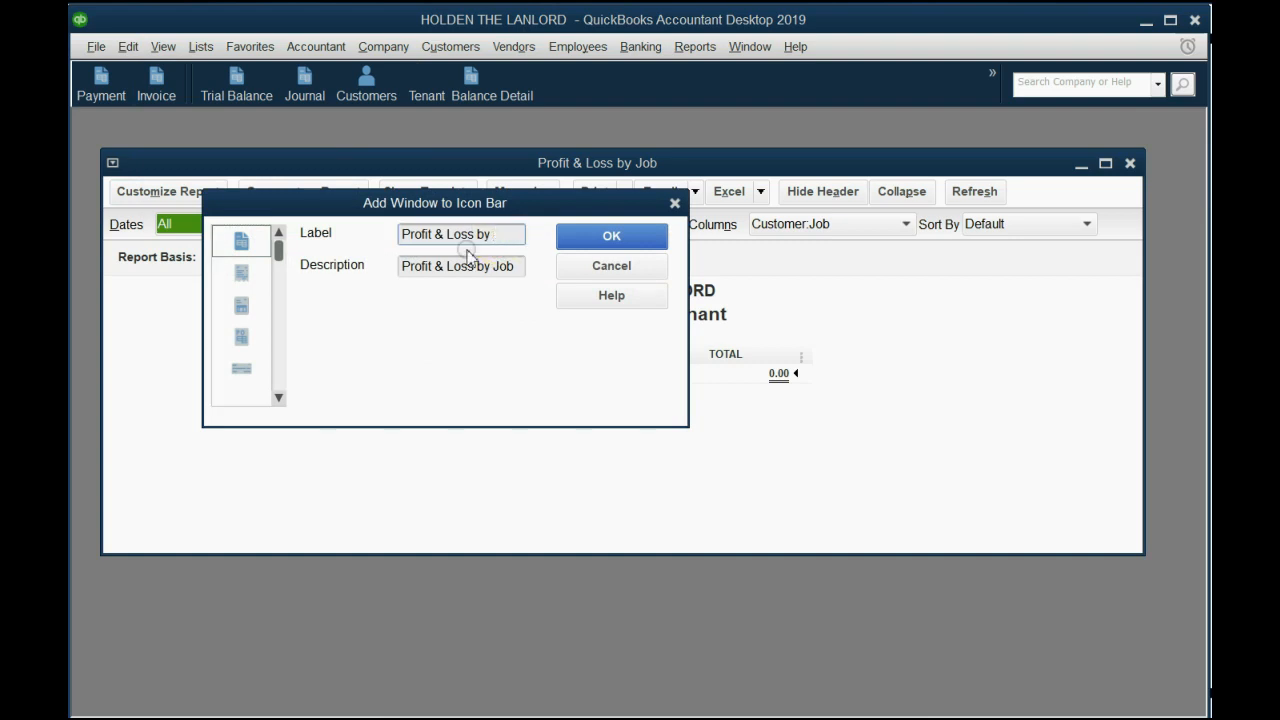
text(Tenant)
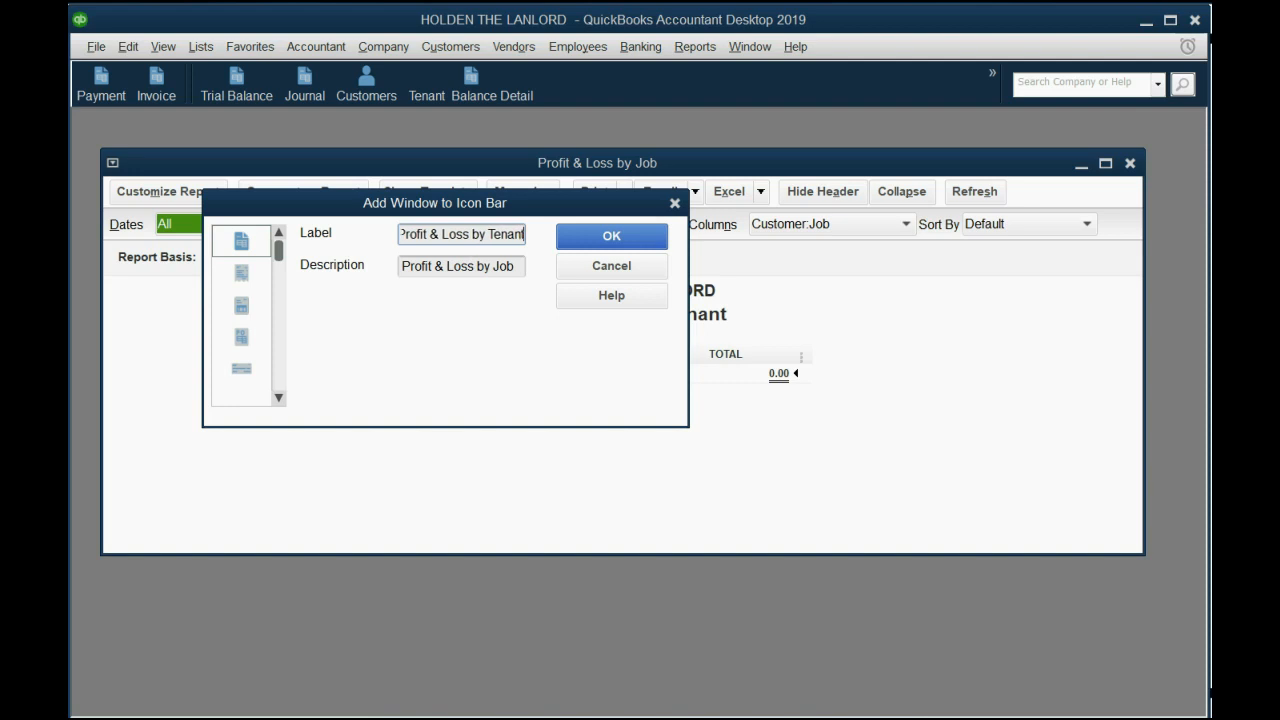
click(611, 236)
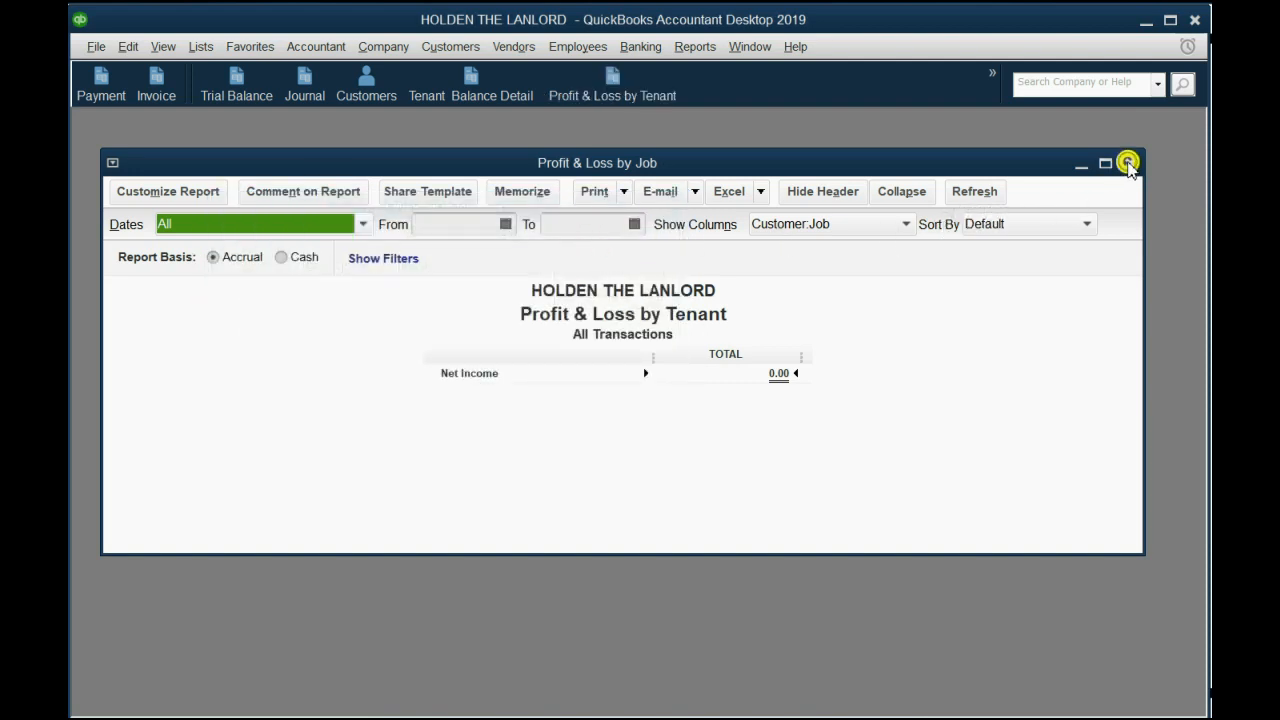
Close the report windows and the Customer Center after checking the shortcuts.
click(1130, 163)
click(612, 85)
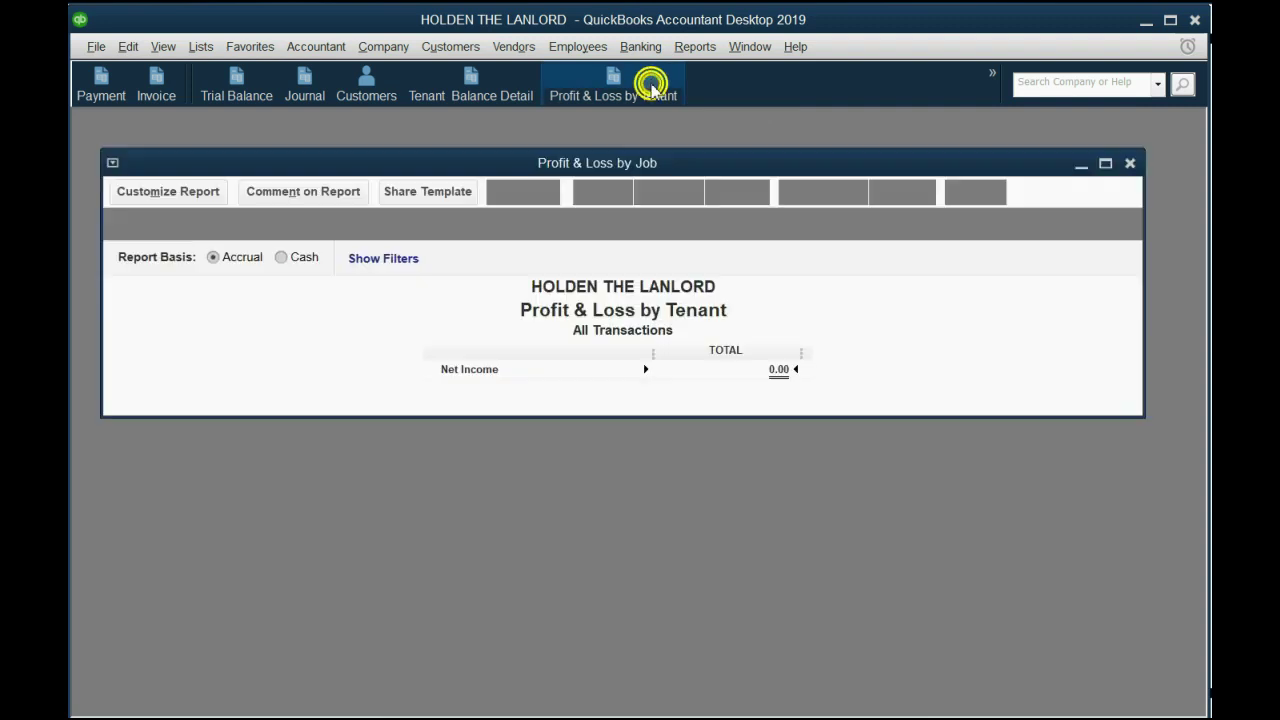
click(1130, 163)
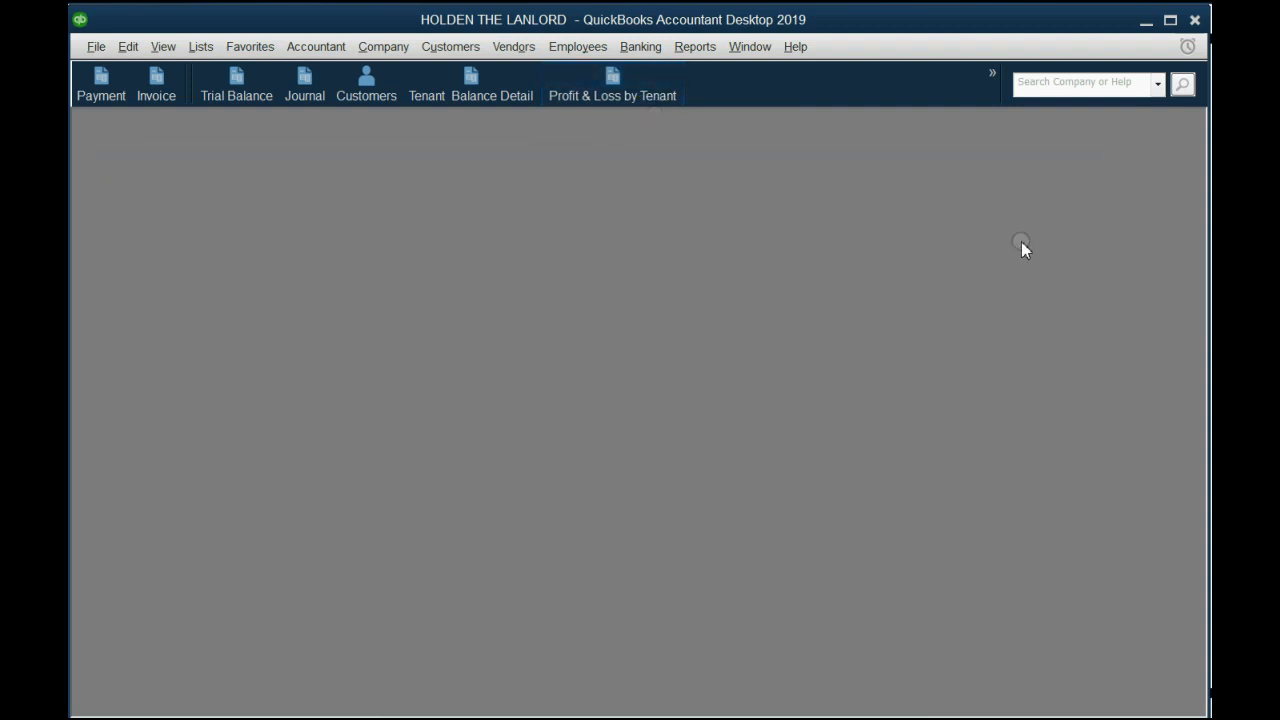
click(378, 92)
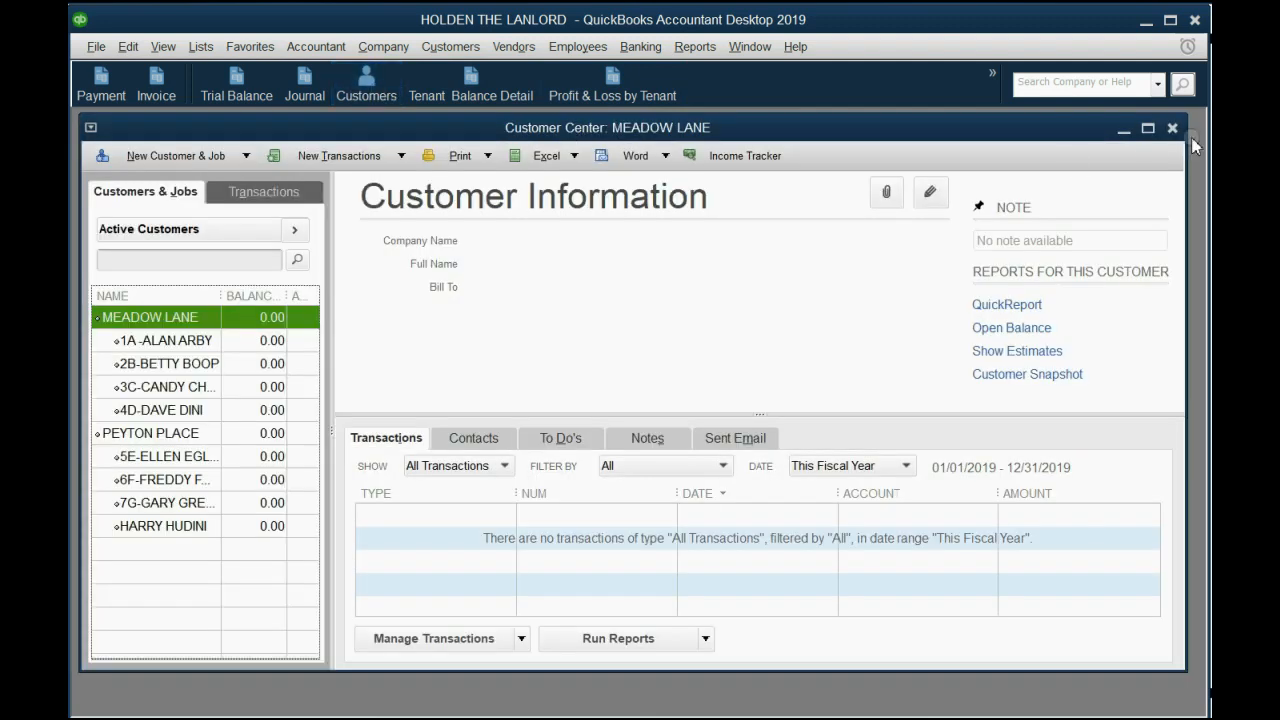
click(1172, 128)
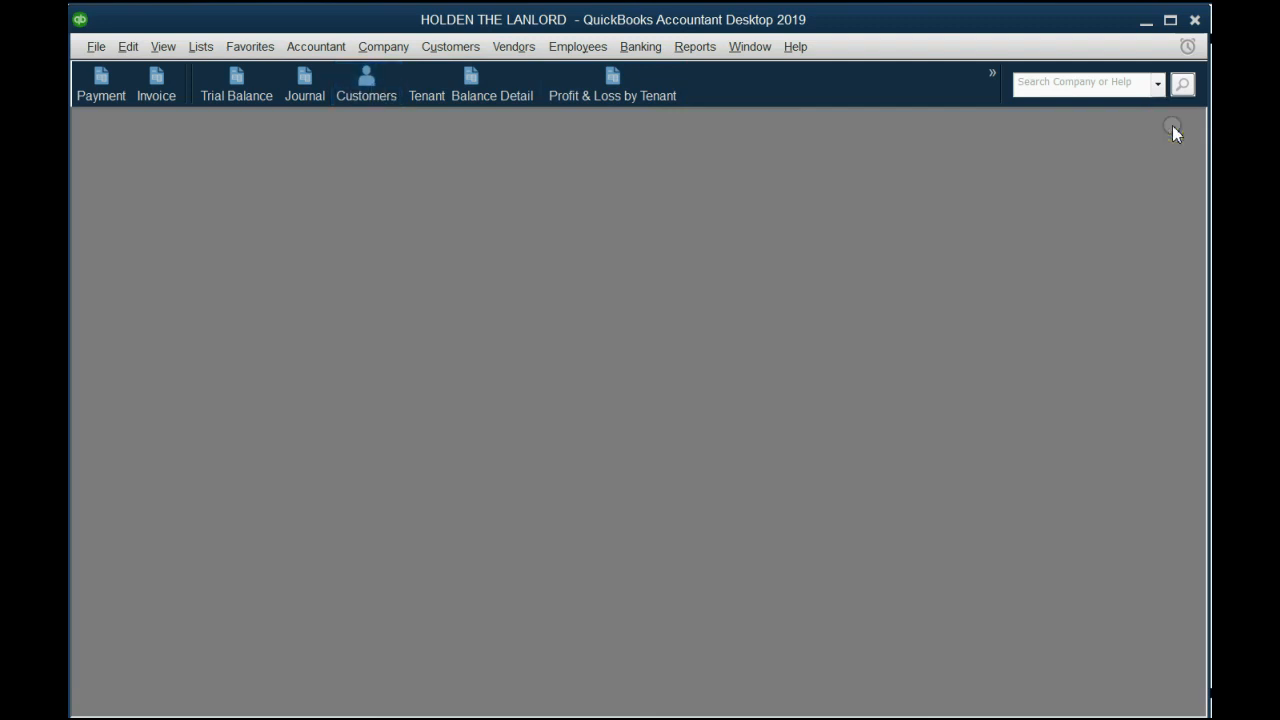
Open Customize Icon Bar and start editing the Customers shortcut.
click(163, 46)
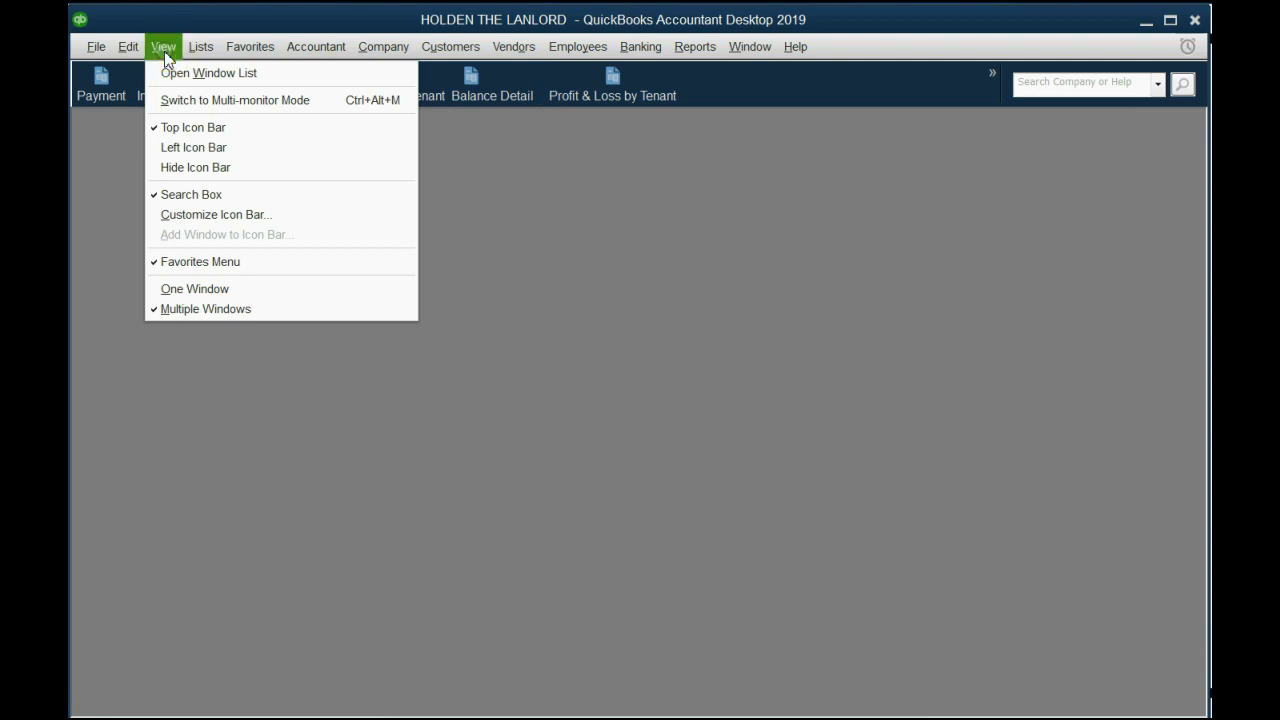
click(213, 214)
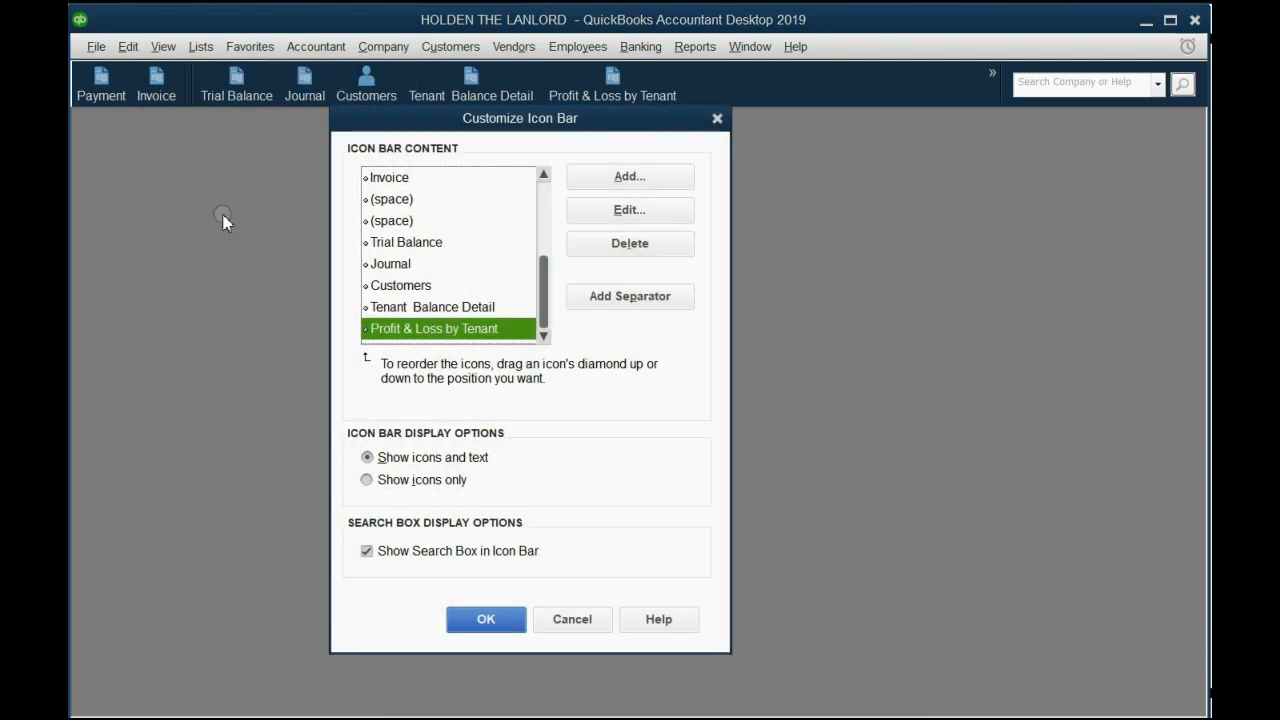
click(397, 285)
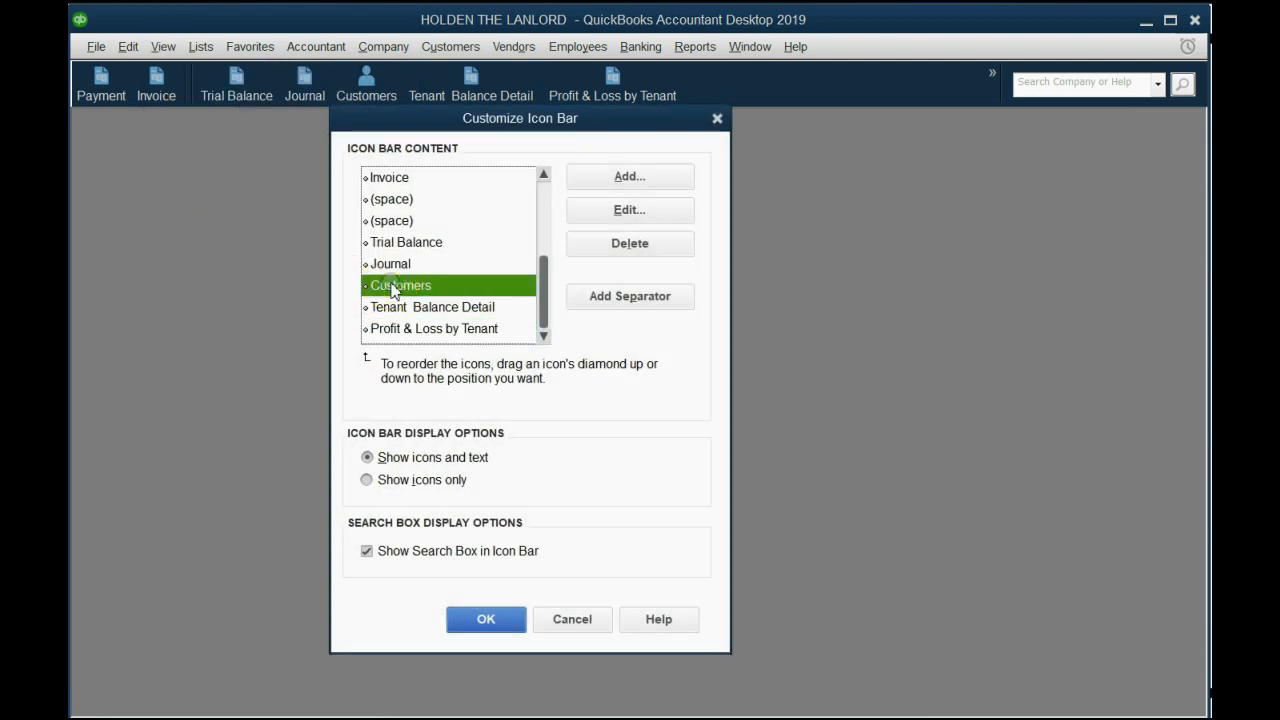
click(614, 214)
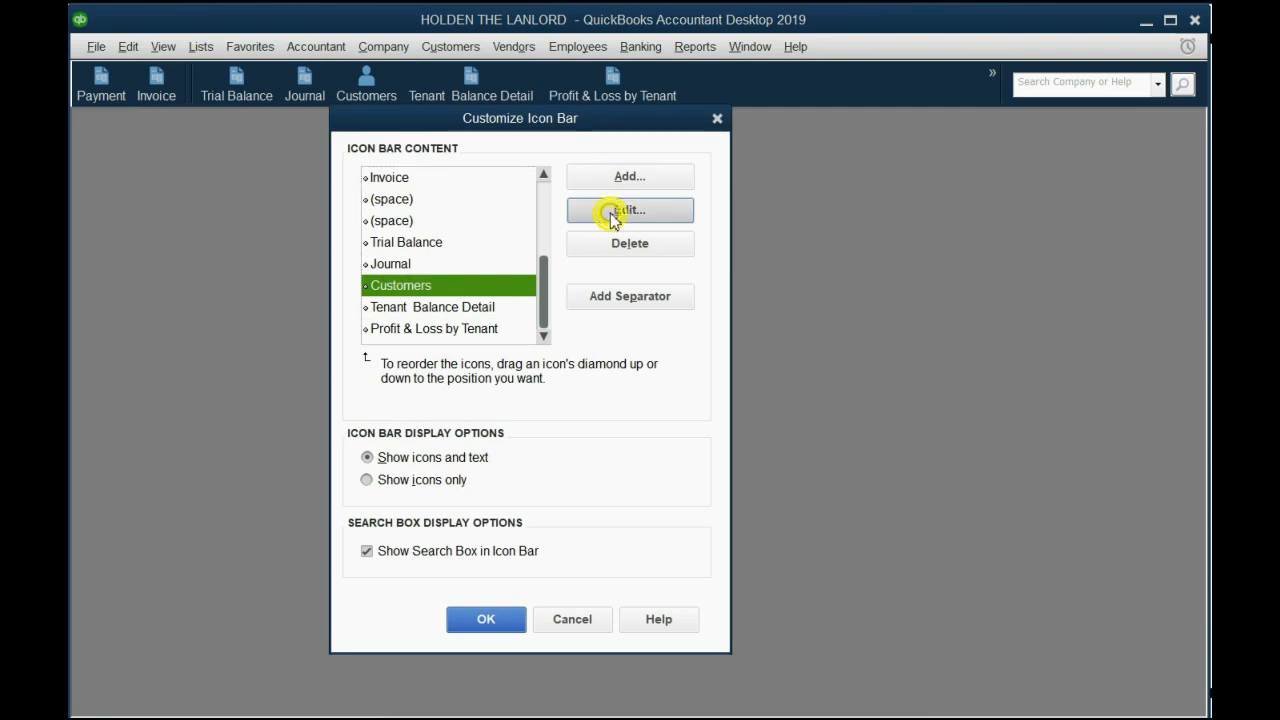
Change the shortcut label to Tenant's Records and finish customizing the icon bar.
click(395, 180)
drag(395, 180, 237, 180)
text(Tenant's Rec)
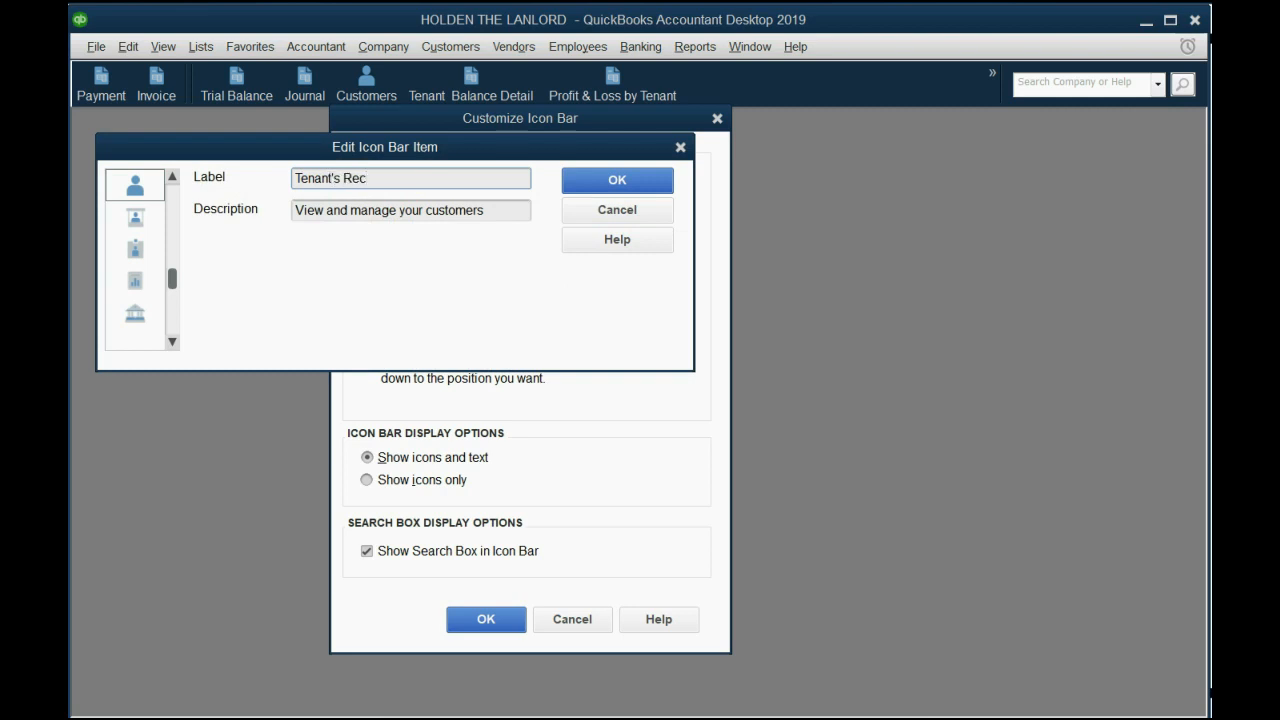
text(ords)
click(617, 179)
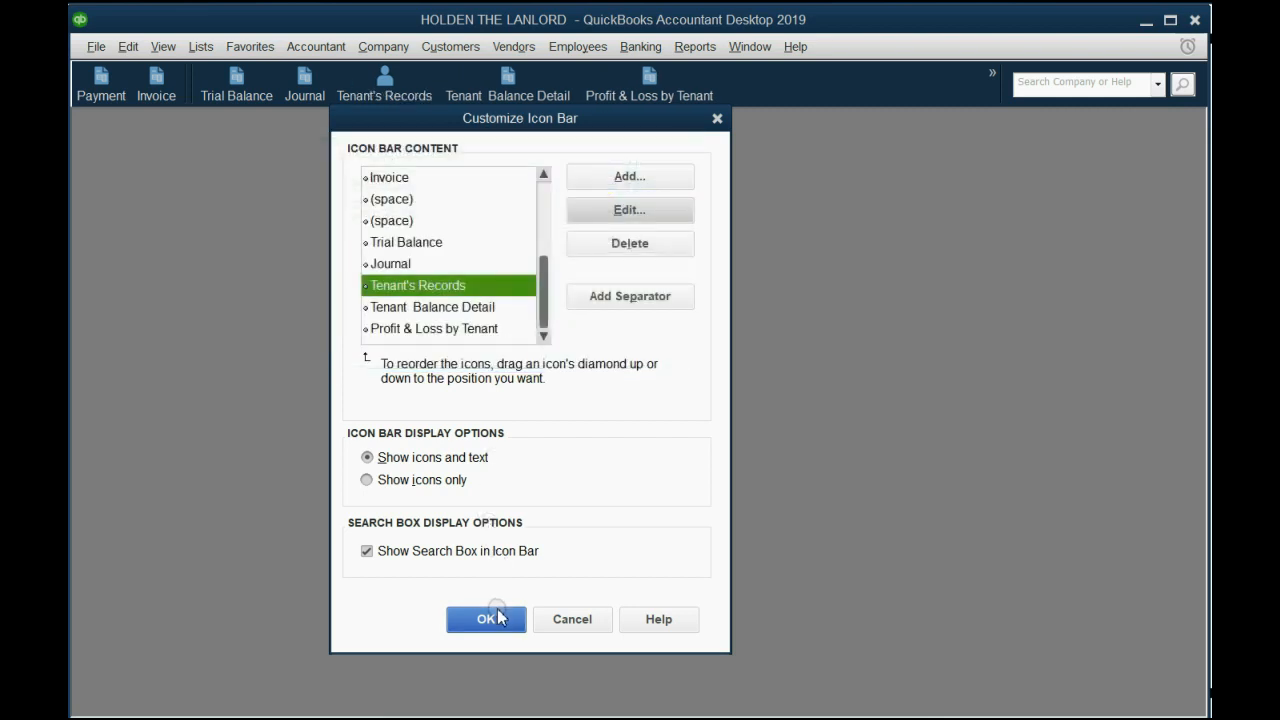
click(486, 618)
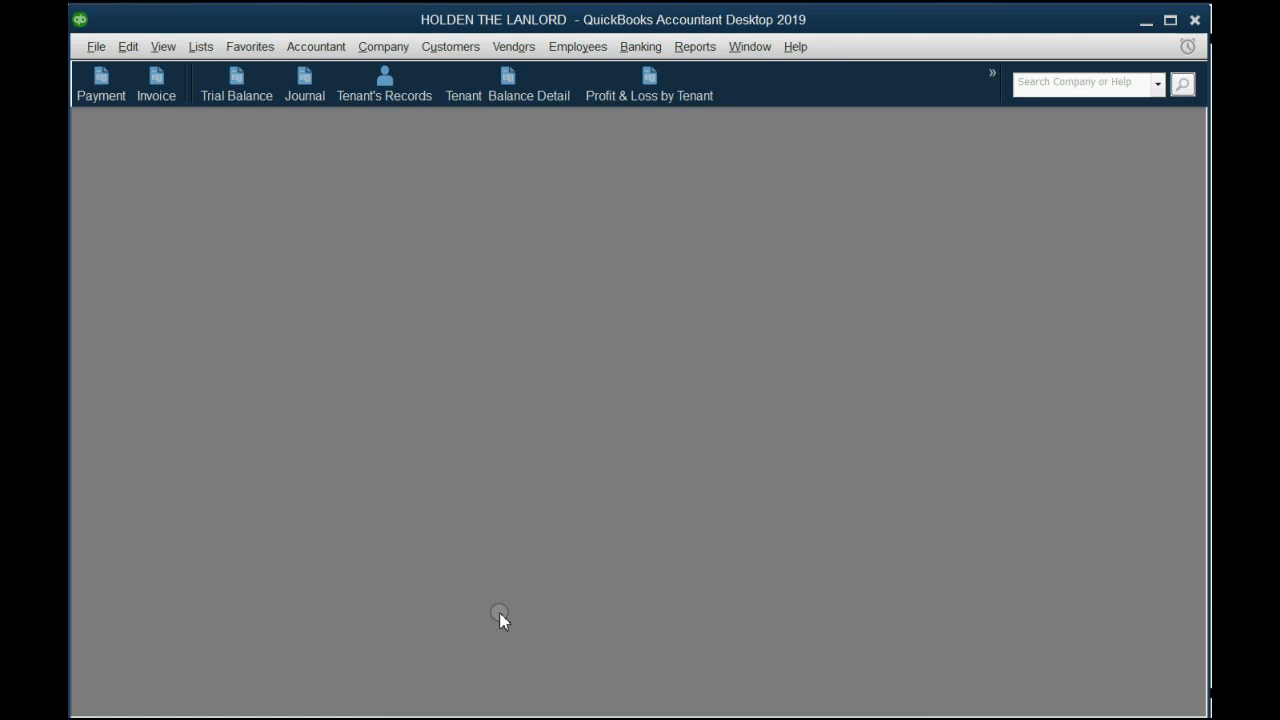